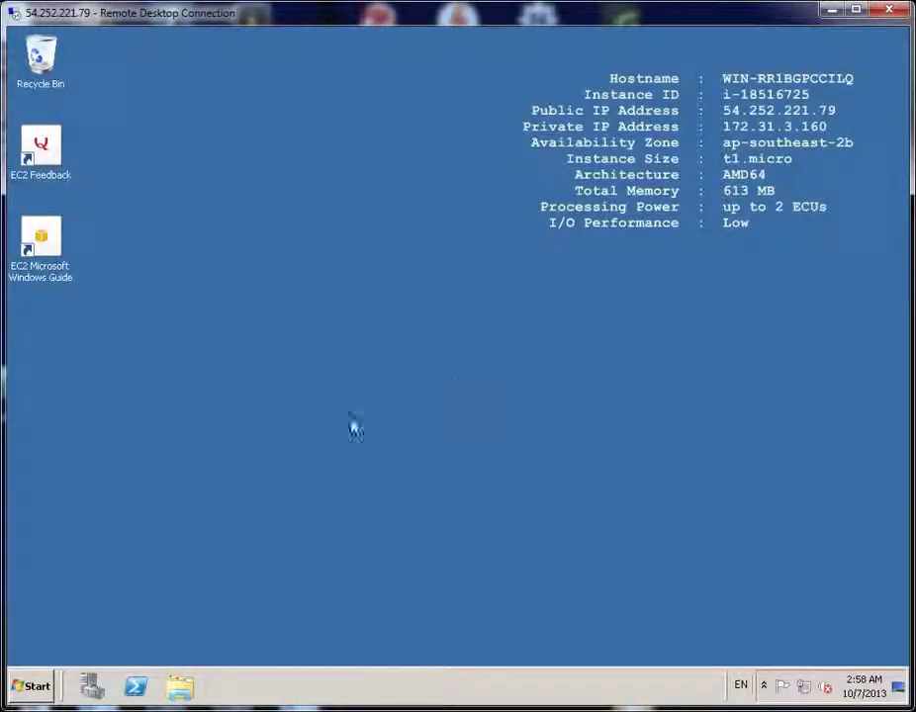
# Launch Server Manager from Start > Administrative Tools
pyautogui.click(14, 689)
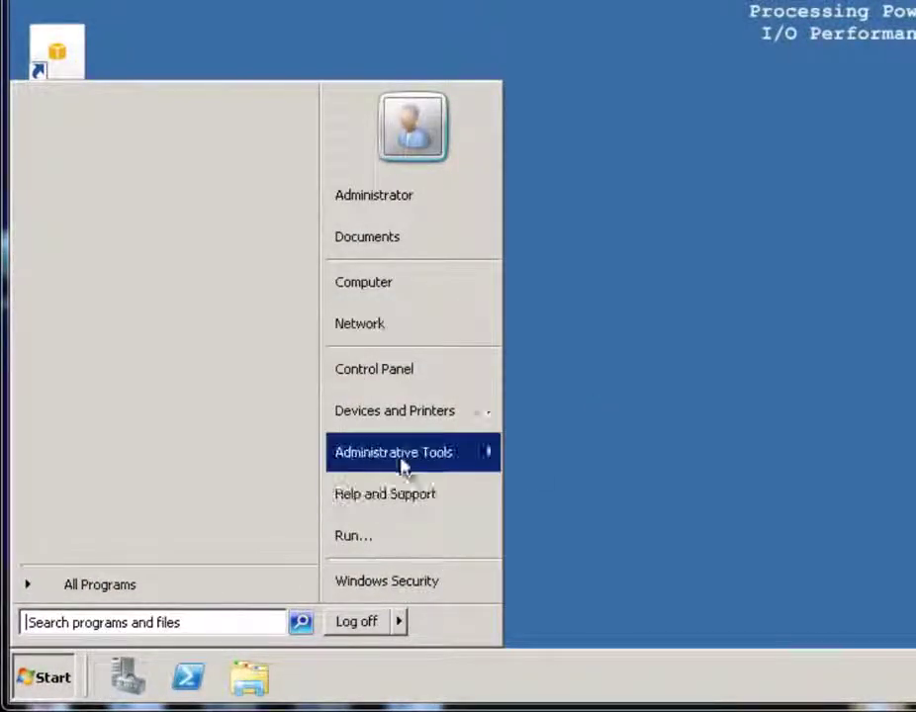
pyautogui.moveTo(400, 469)
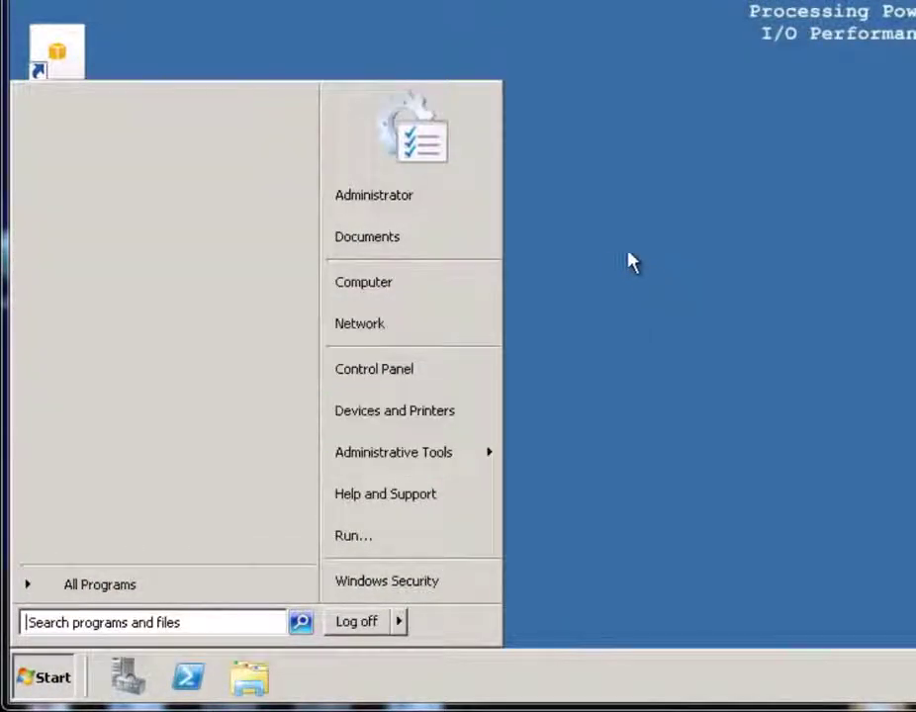
pyautogui.moveTo(449, 467)
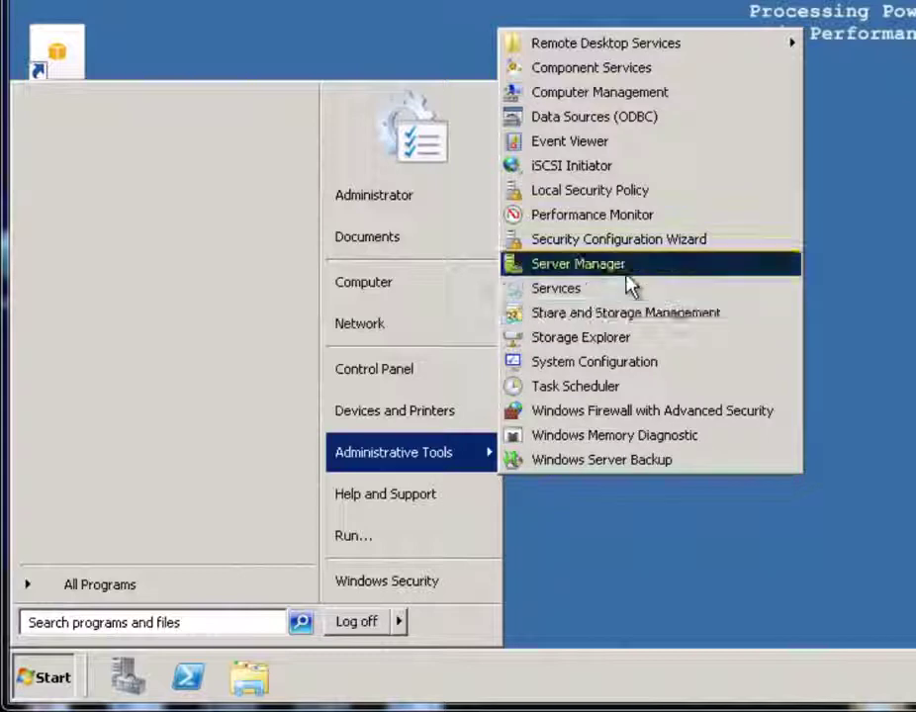
pyautogui.click(627, 271)
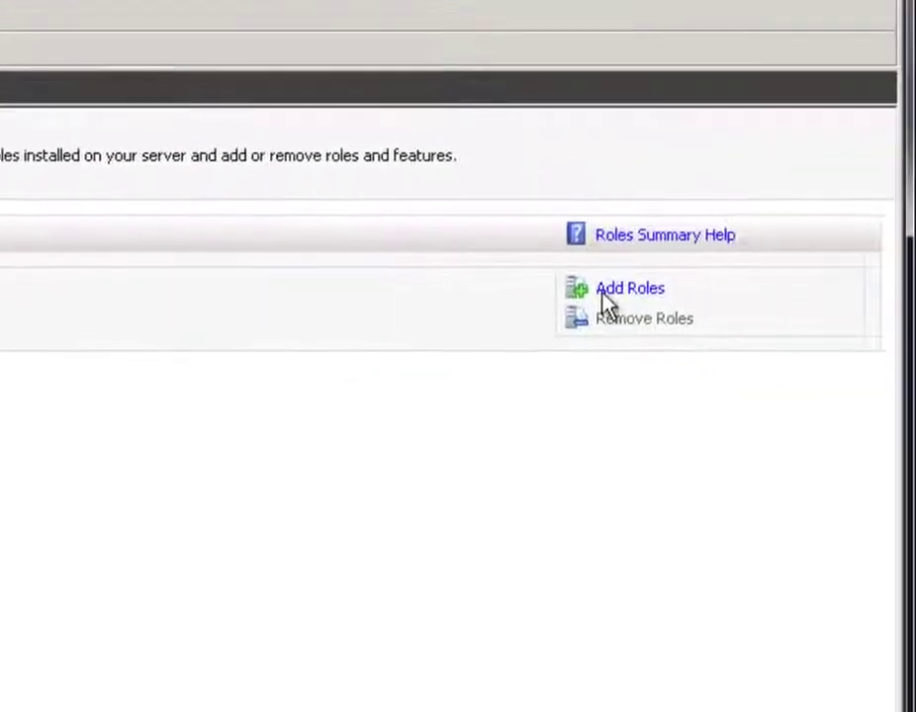
# Add the Network Policy and Access Services role with Network Policy Server and Routing and Remote Access Services
pyautogui.click(619, 295)
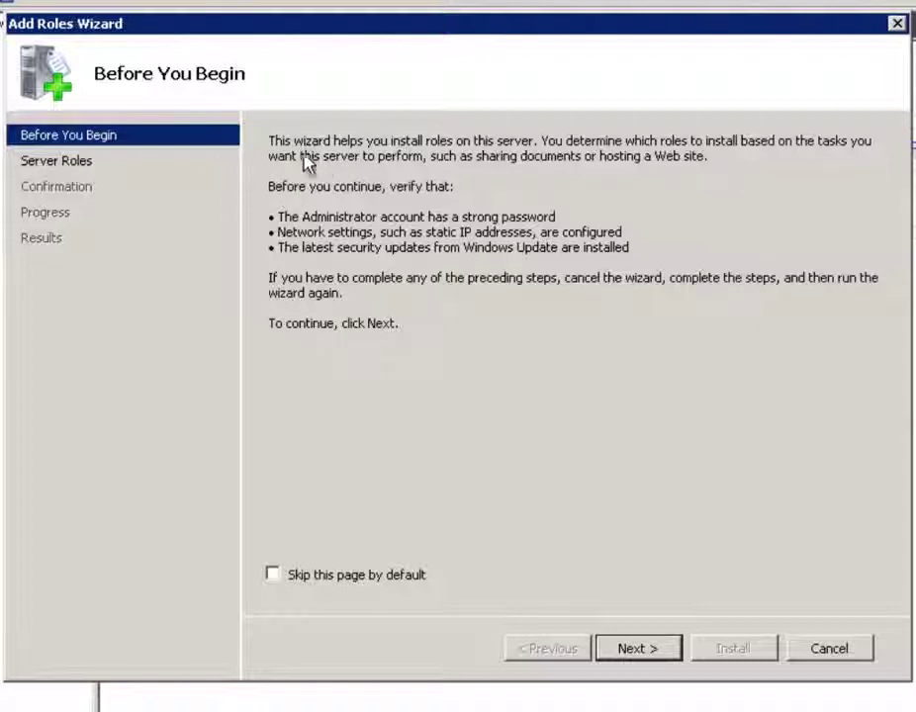
pyautogui.click(633, 649)
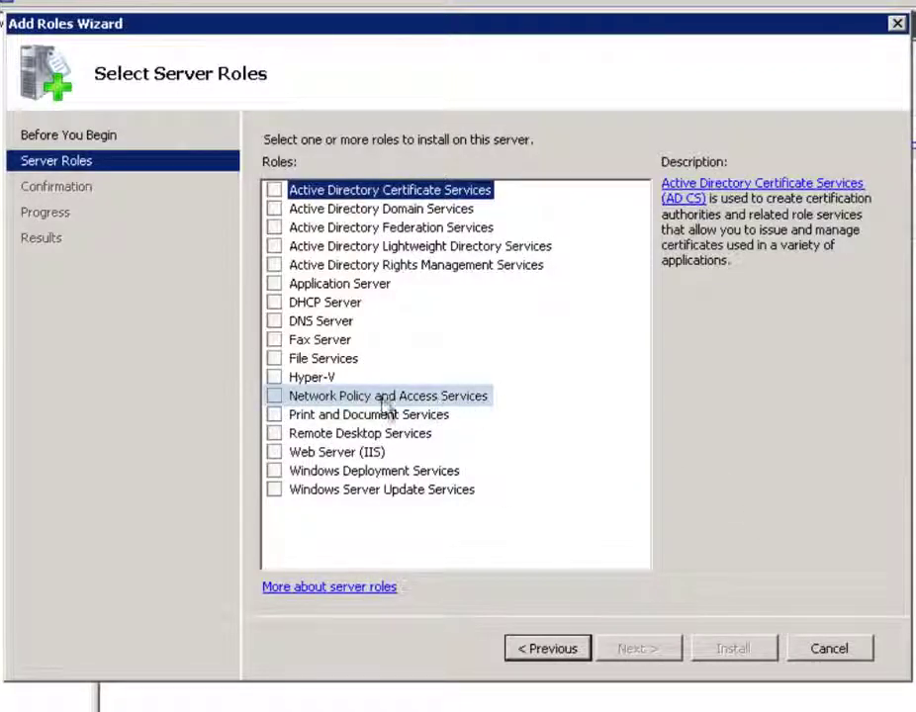
pyautogui.click(273, 397)
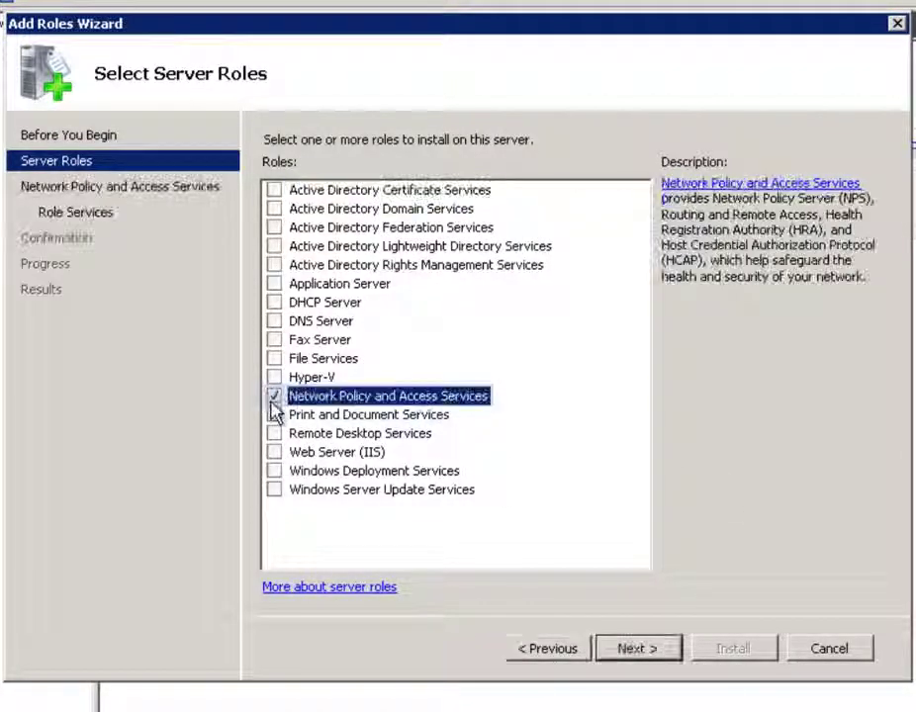
pyautogui.click(651, 652)
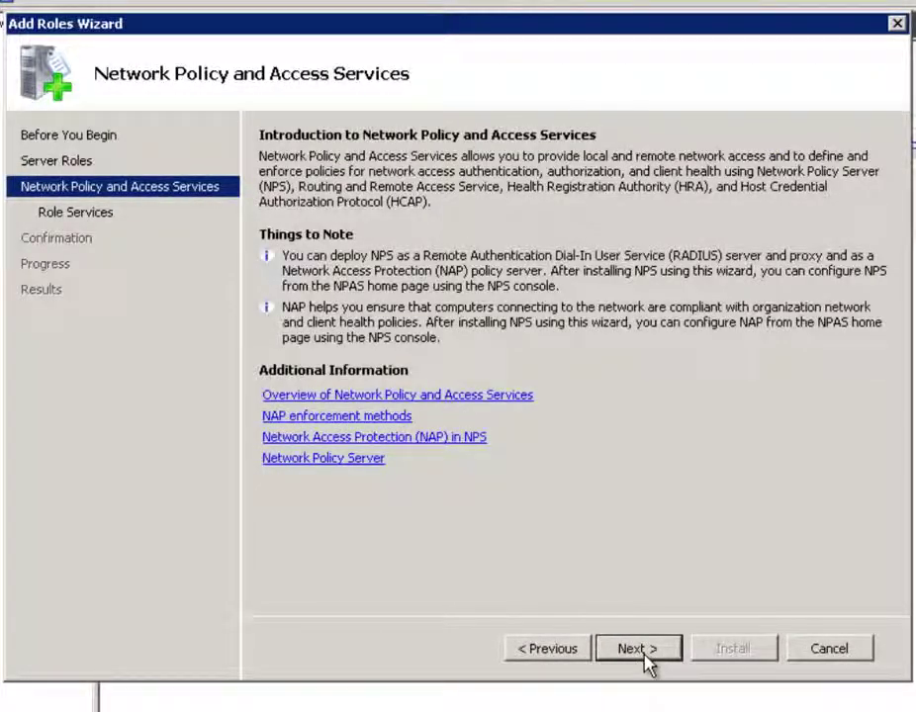
pyautogui.click(644, 655)
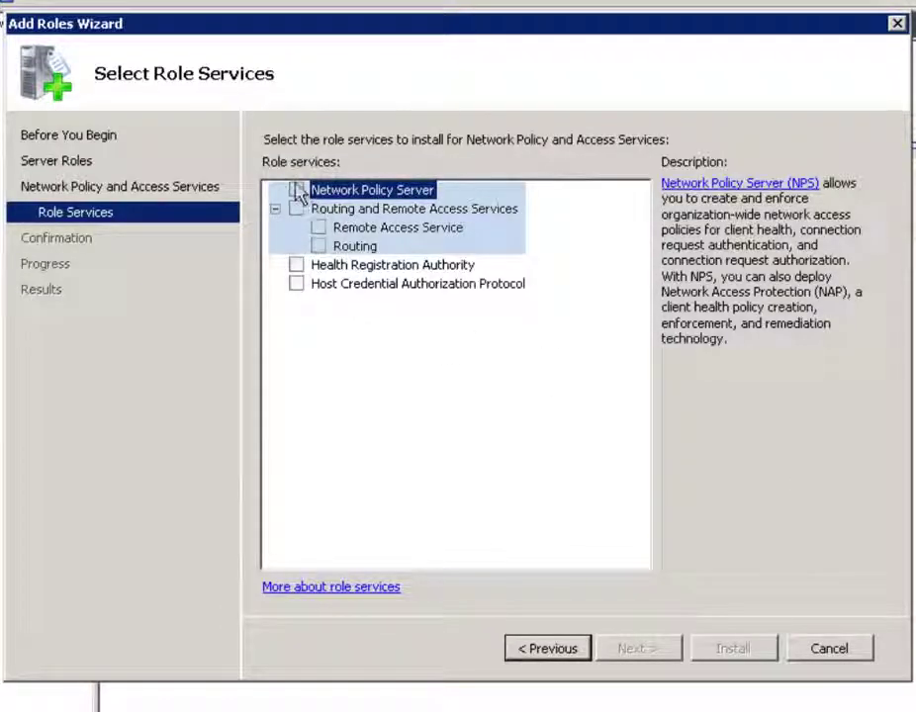
pyautogui.click(296, 190)
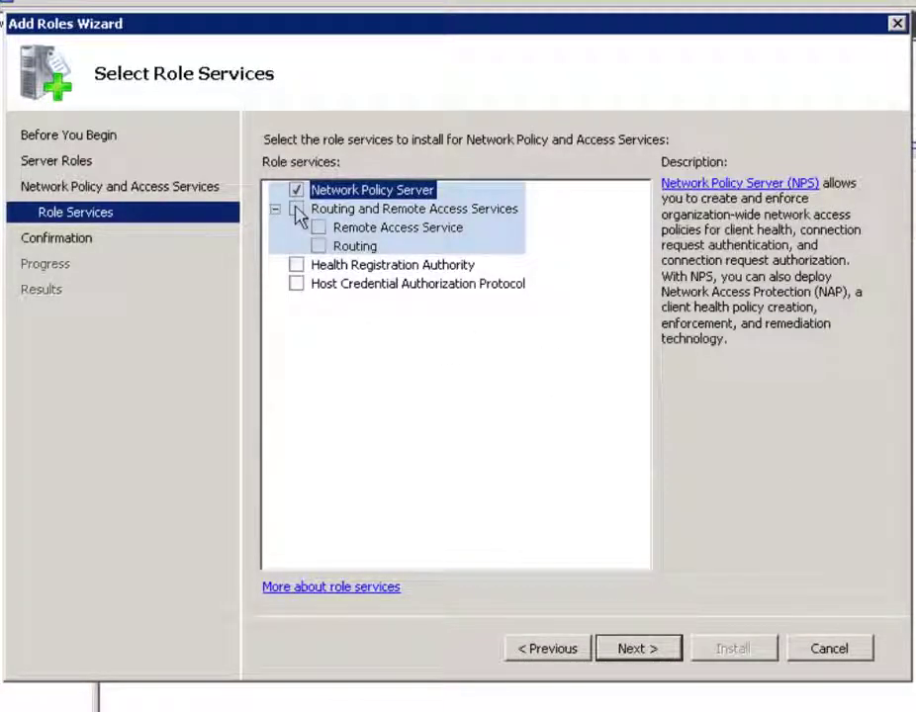
pyautogui.click(296, 210)
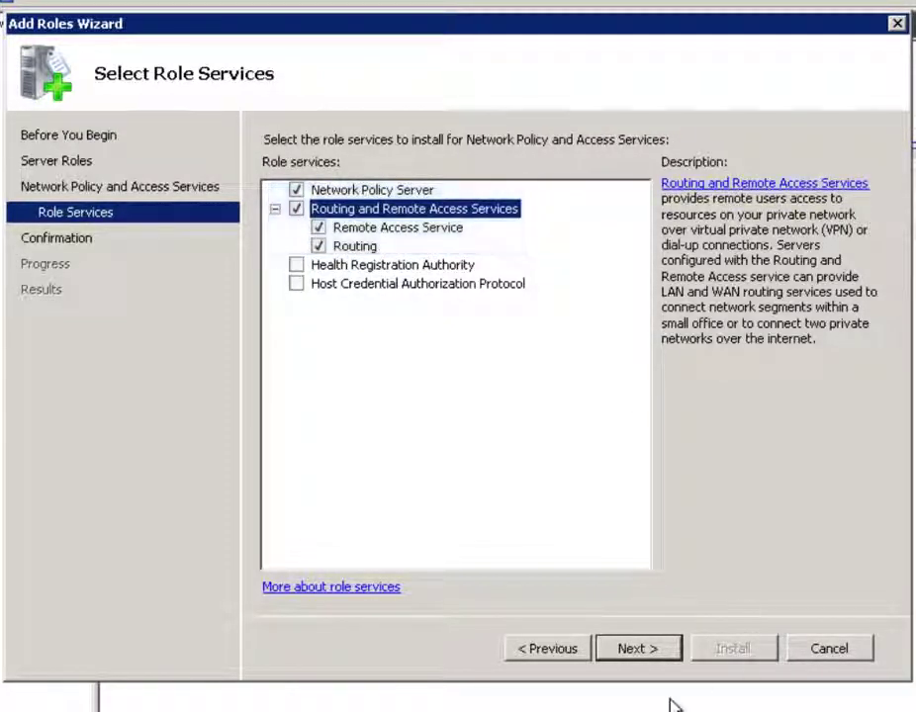
pyautogui.click(644, 653)
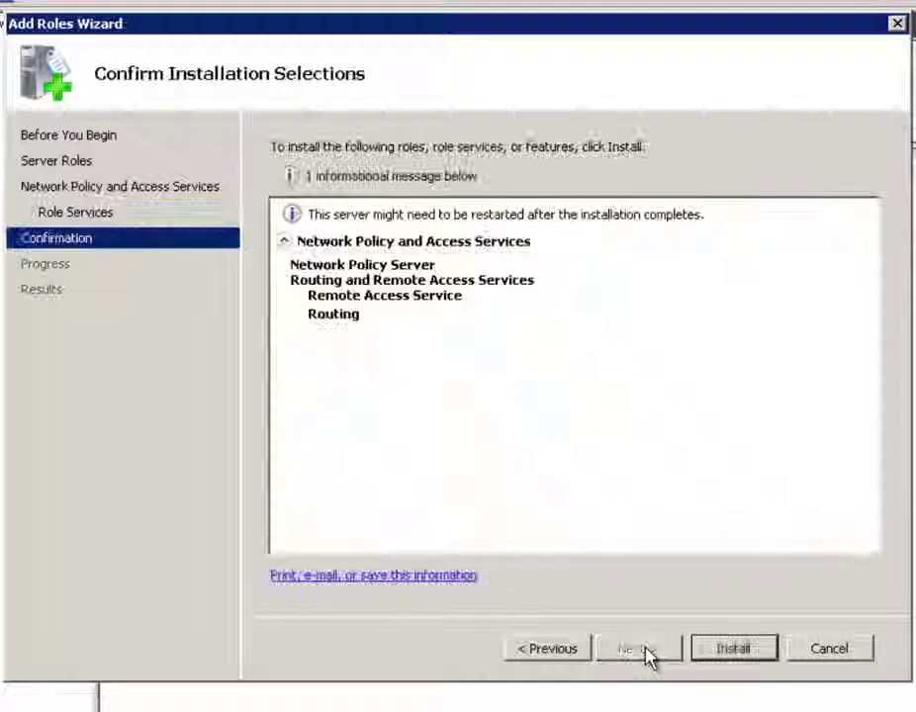
# Install the selected Network Policy and Access Services role services
pyautogui.click(752, 650)
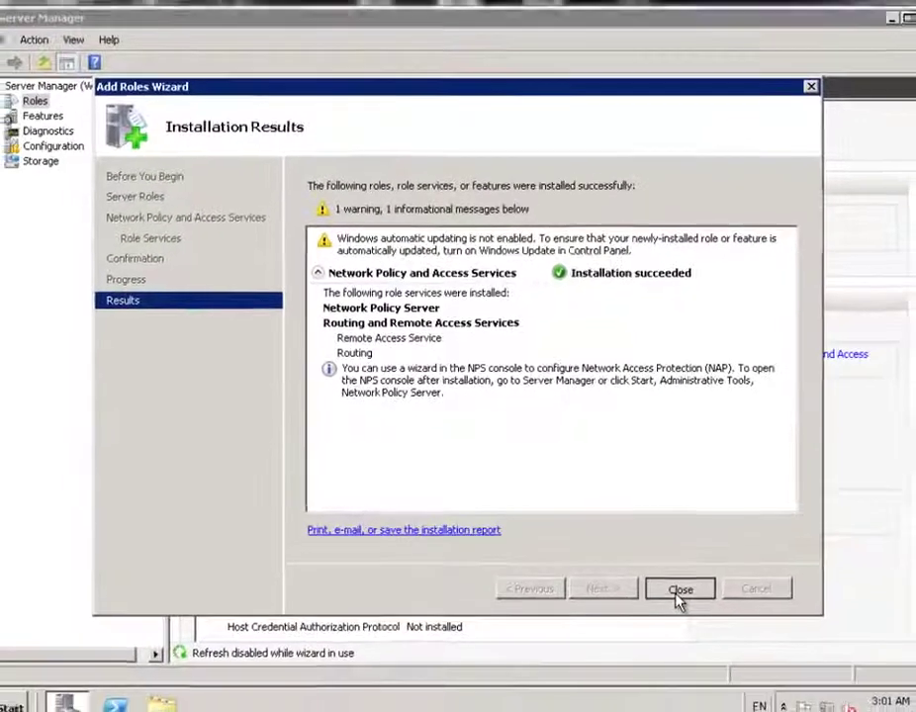
# Close the wizard and select Routing and Remote Access under Roles > Network Policy and Access Services
pyautogui.click(732, 650)
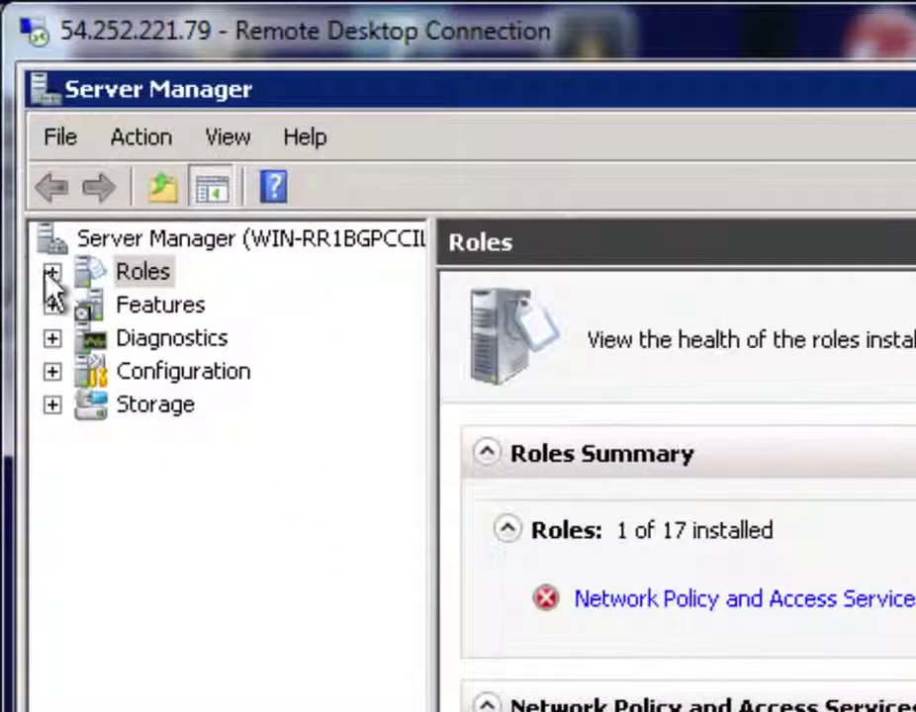
pyautogui.click(52, 272)
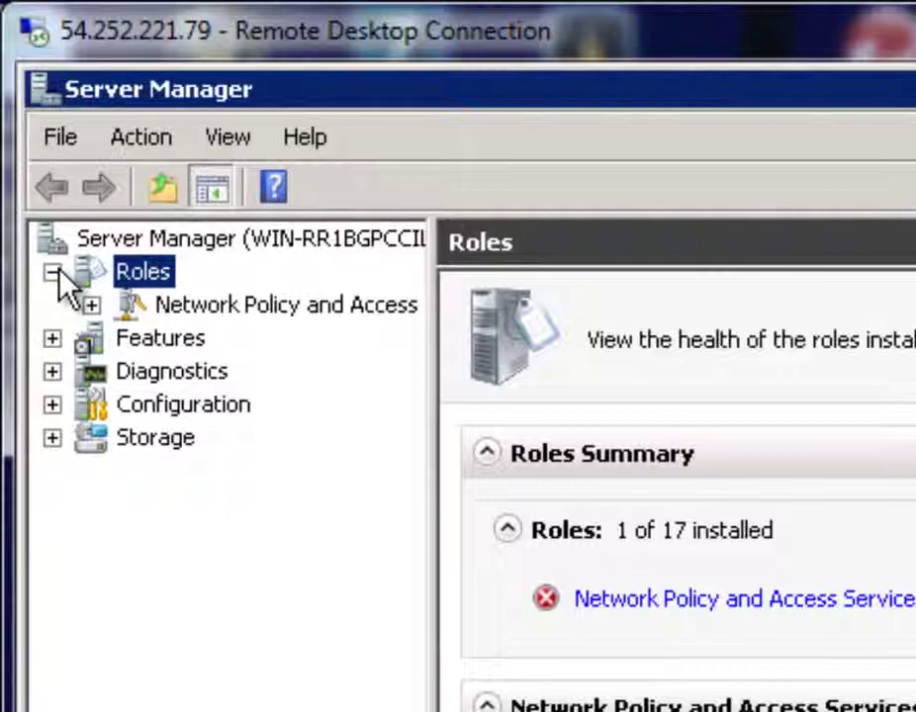
pyautogui.click(90, 304)
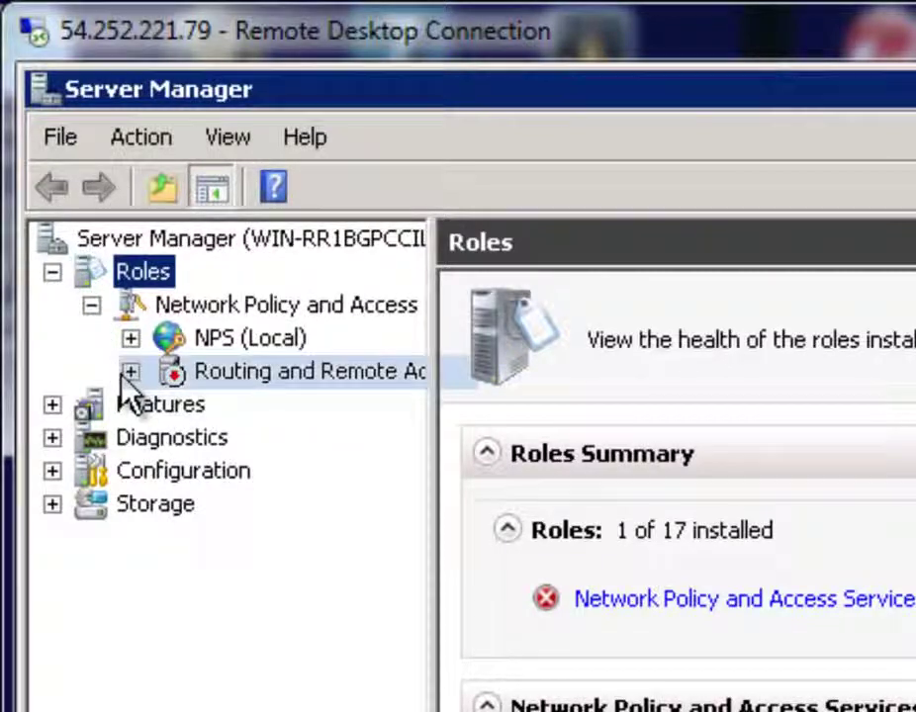
pyautogui.click(129, 372)
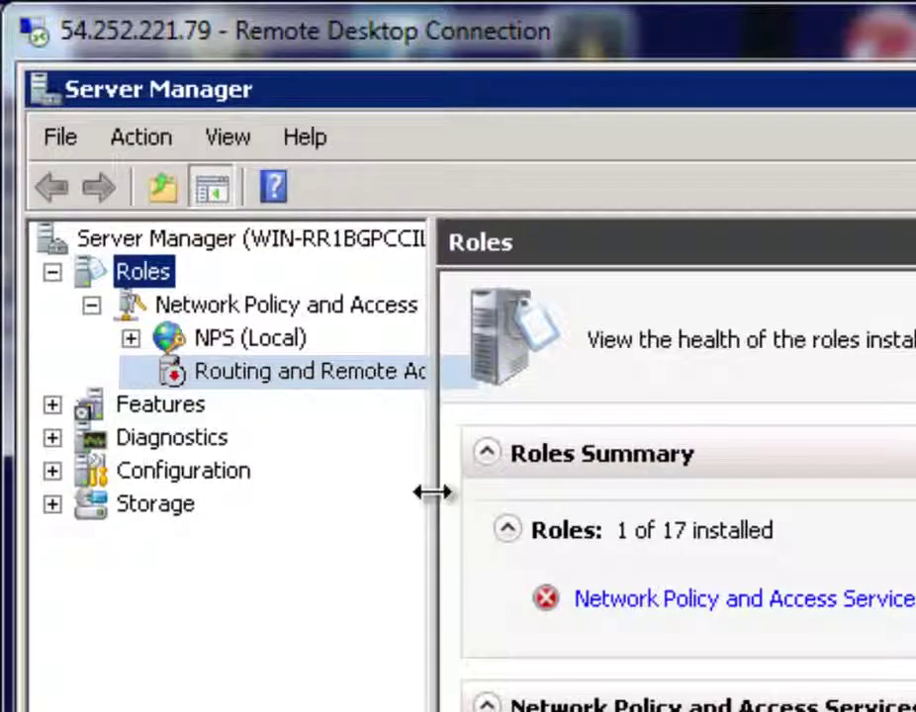
pyautogui.moveTo(434, 489); pyautogui.dragTo(742, 493)
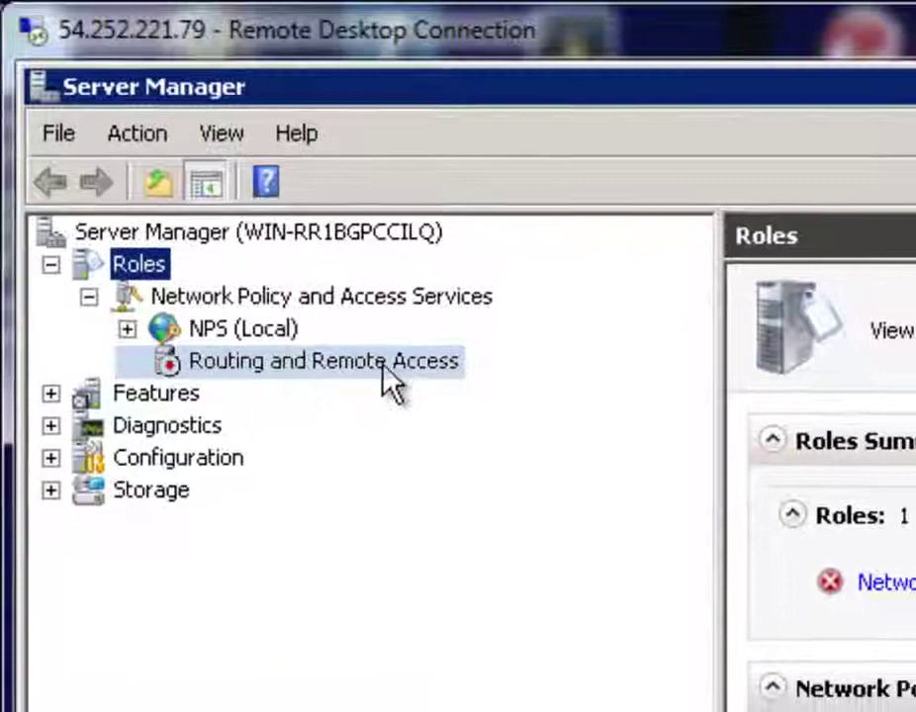
pyautogui.click(368, 379)
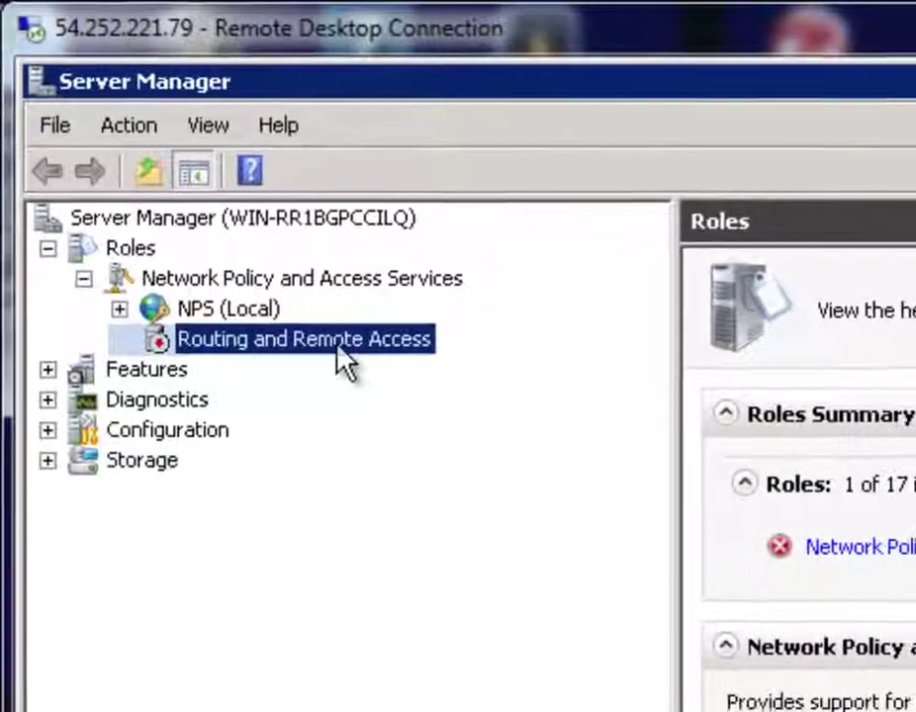
# Configure Routing and Remote Access as a custom configuration with only VPN access enabled
pyautogui.rightClick(339, 354)
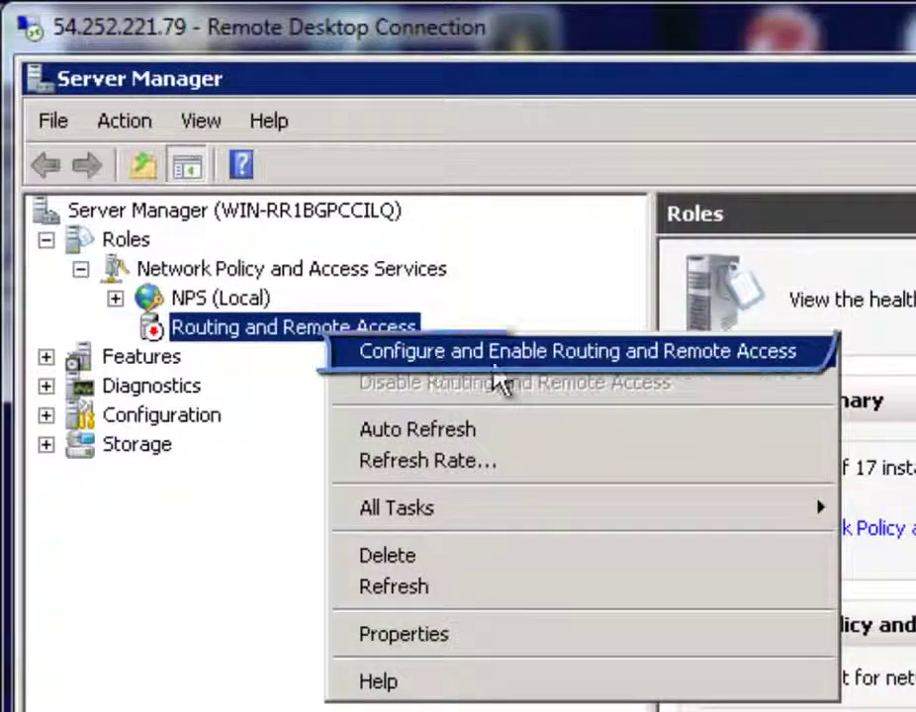
pyautogui.click(515, 360)
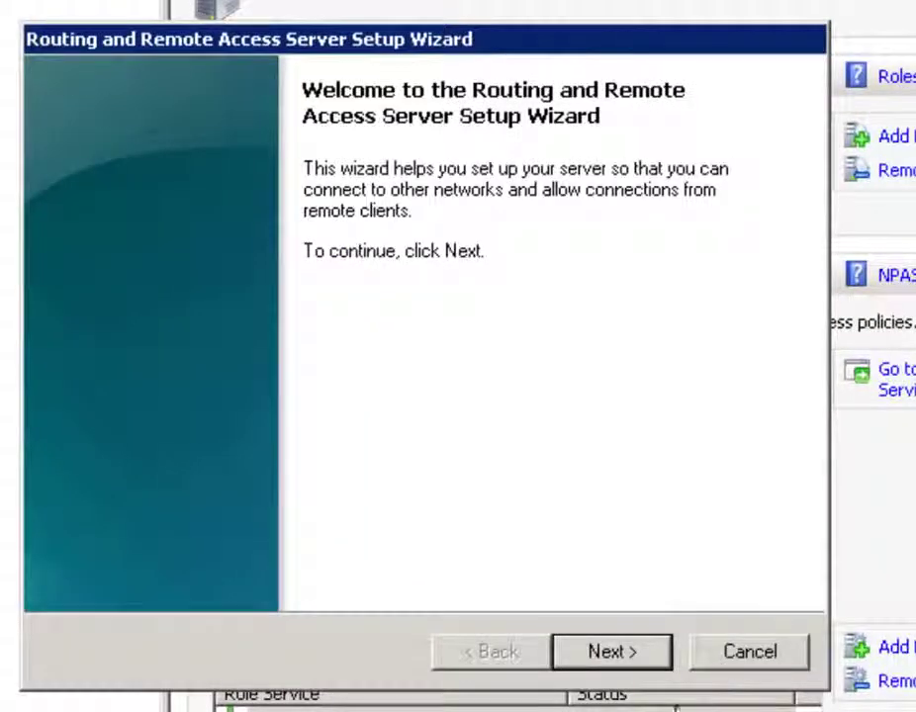
pyautogui.click(639, 661)
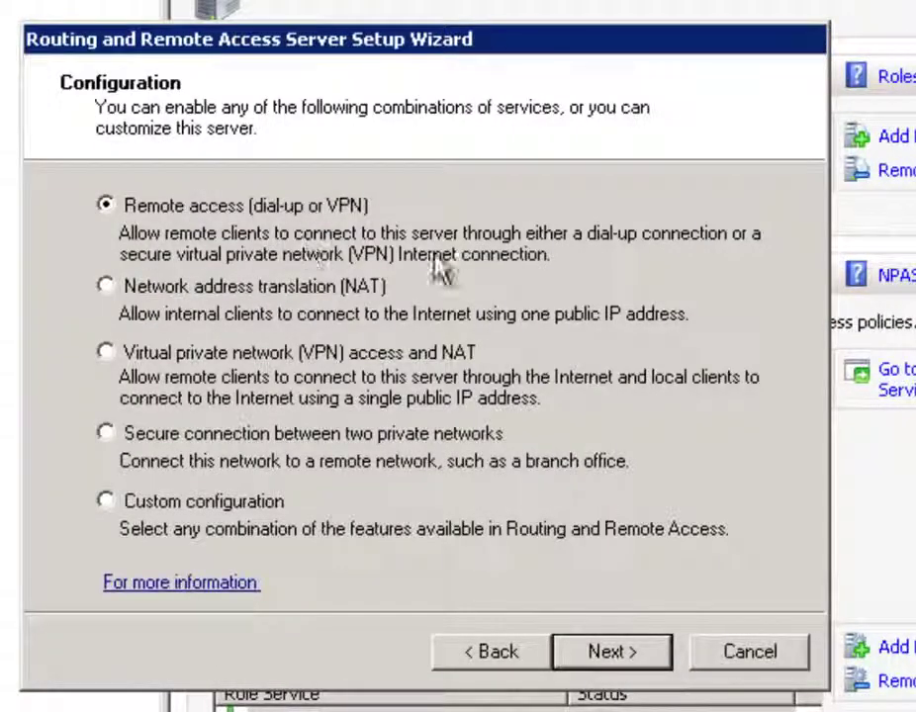
pyautogui.click(105, 505)
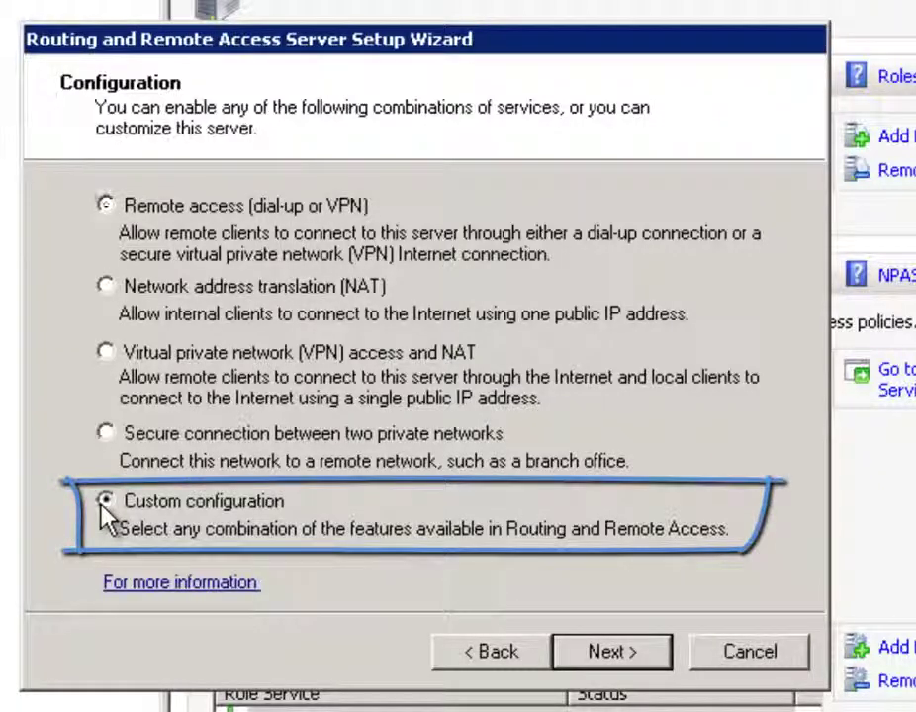
pyautogui.click(639, 656)
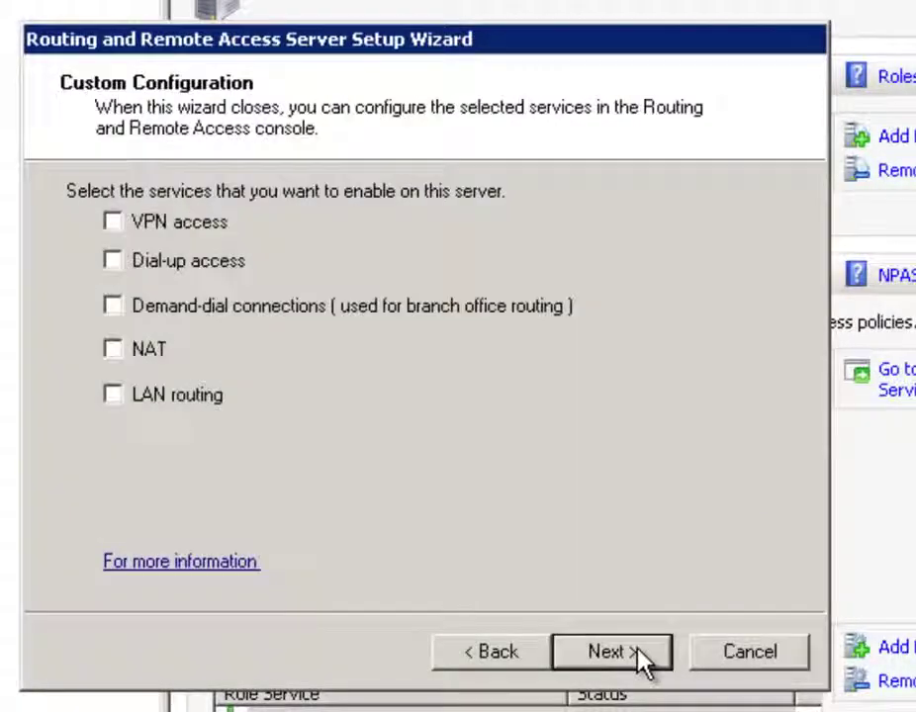
pyautogui.click(116, 229)
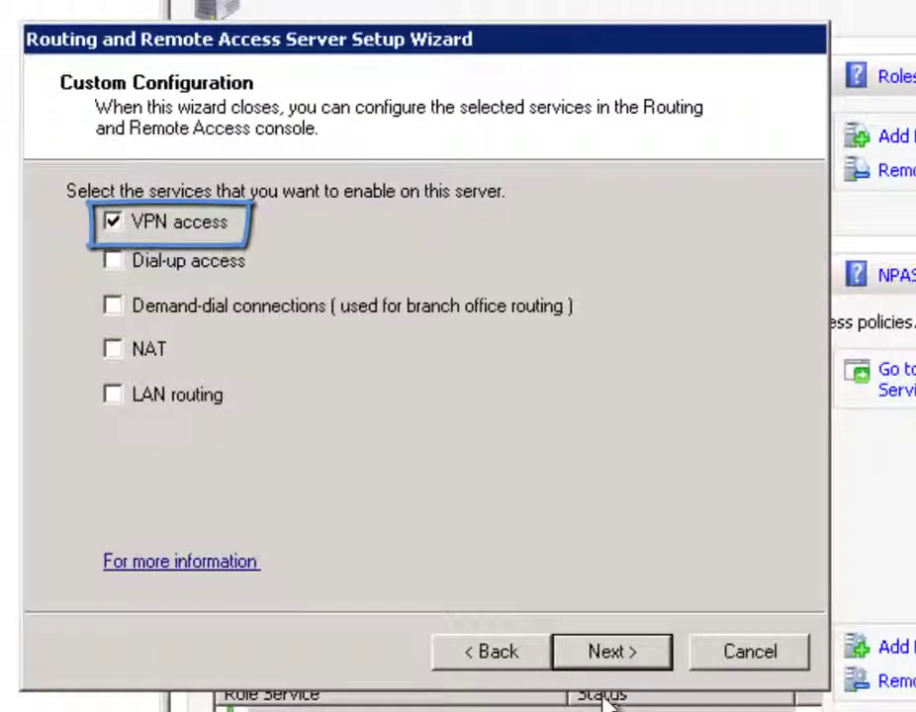
pyautogui.click(609, 653)
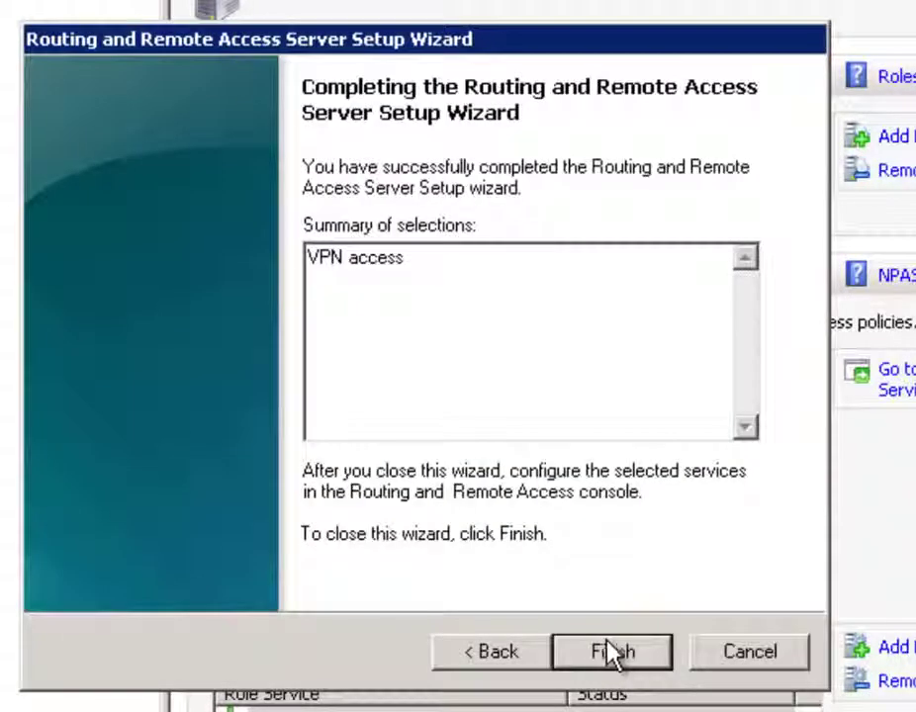
# Finish the setup, accept the connection policy notice, and start the Routing and Remote Access service
pyautogui.click(614, 653)
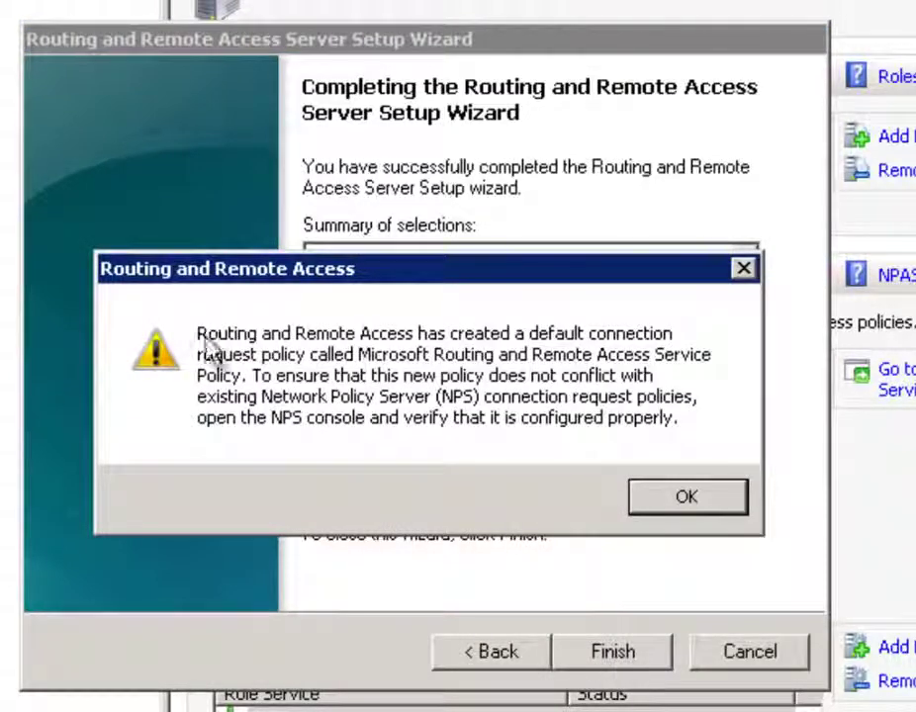
pyautogui.click(693, 505)
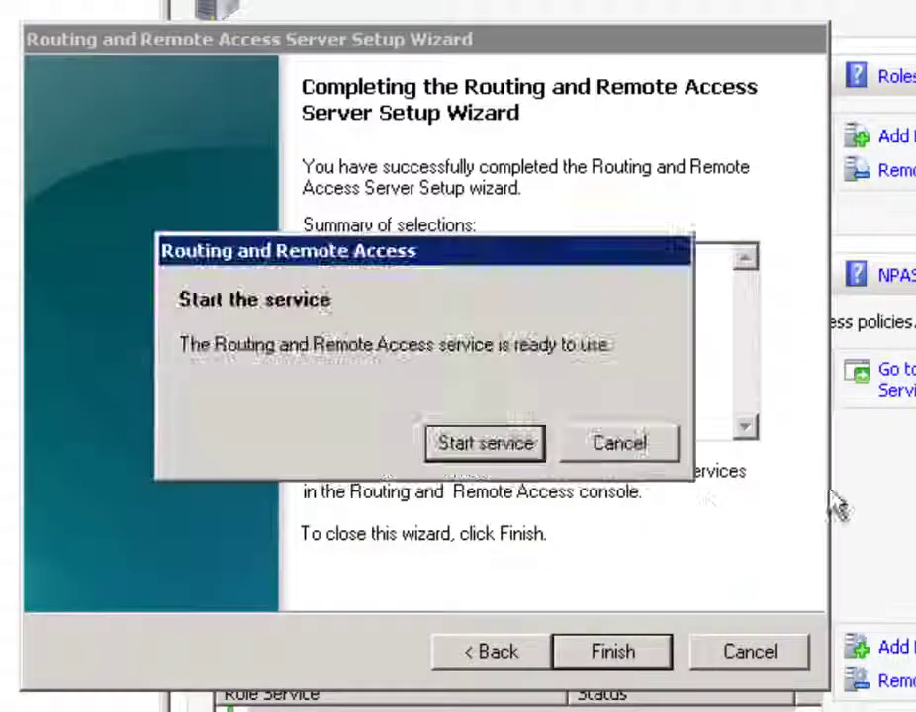
pyautogui.click(495, 458)
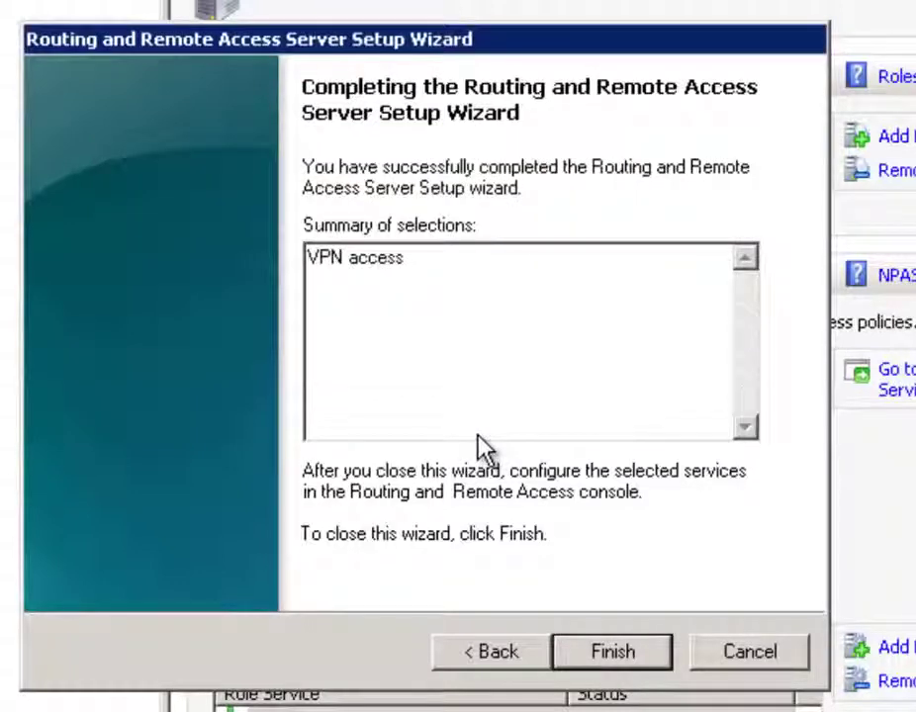
pyautogui.click(639, 650)
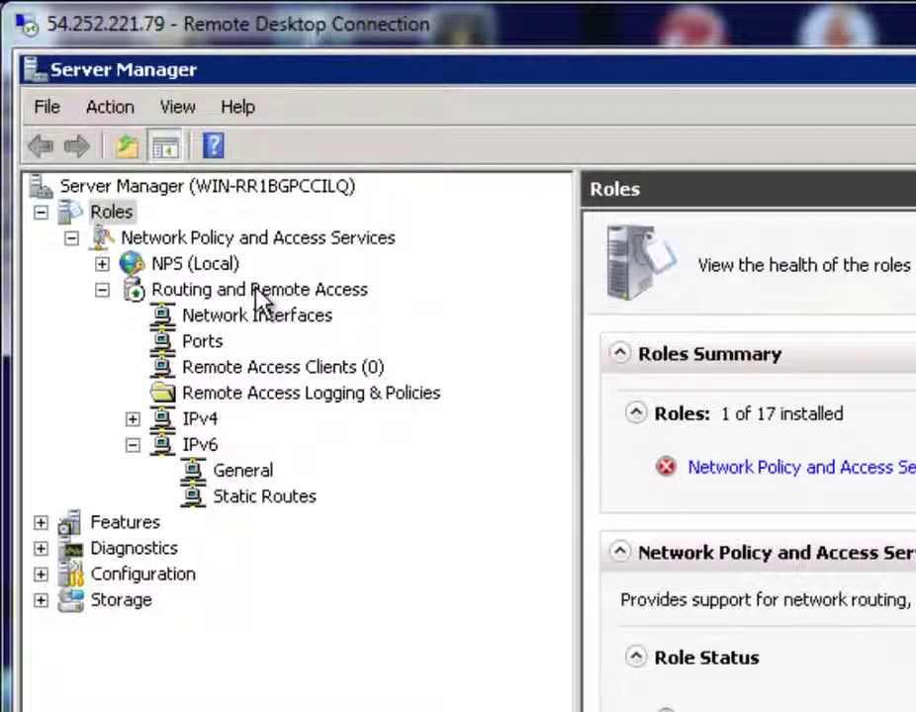
# Select Routing and Remote Access in the tree and bring up its context menu
pyautogui.click(310, 292)
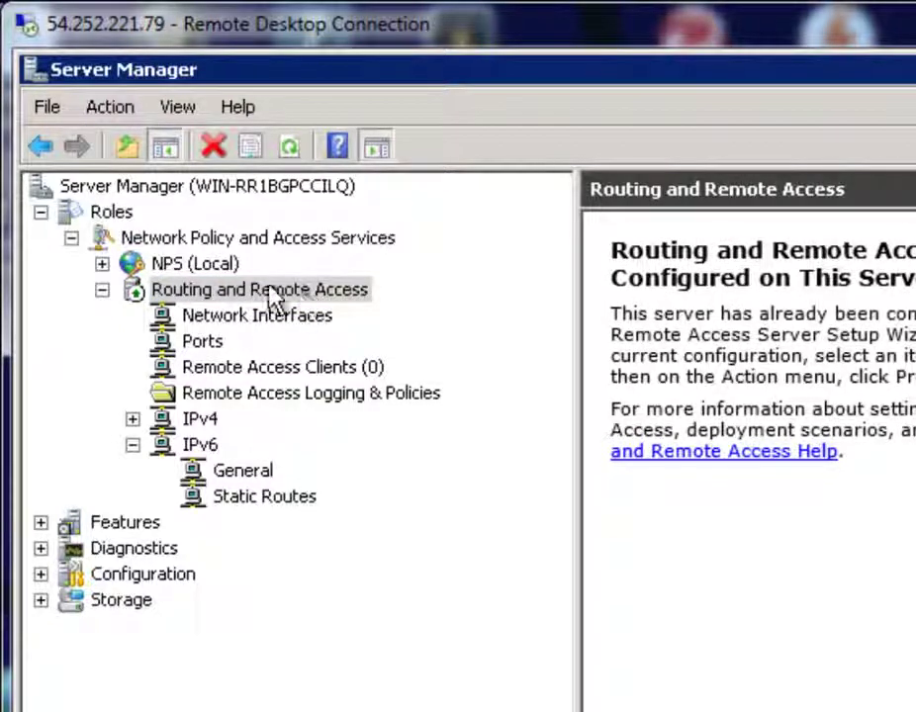
pyautogui.rightClick(244, 292)
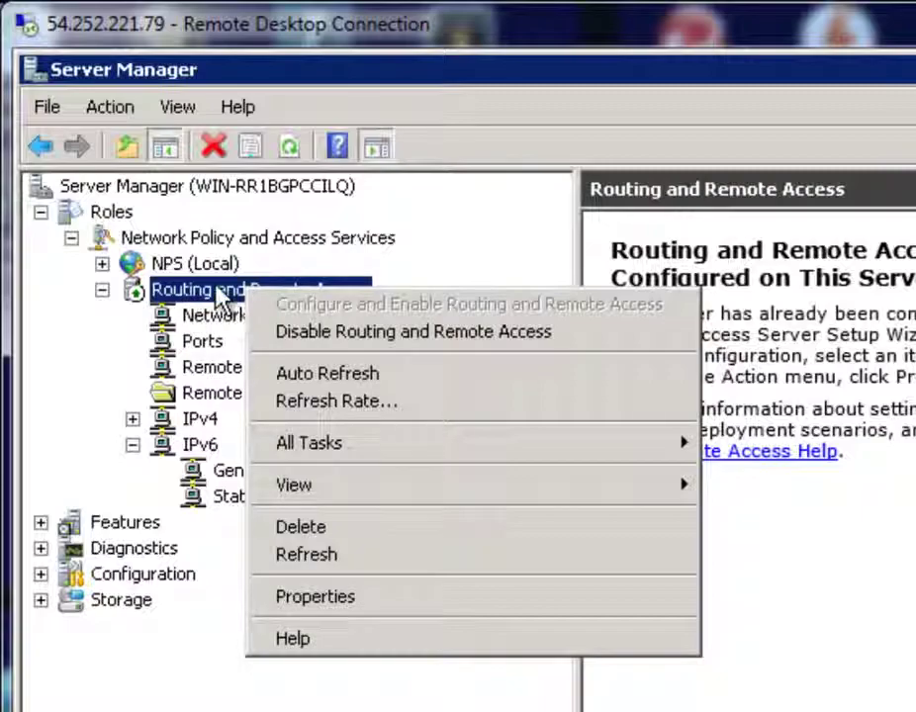
# In the properties' IPv4 tab, choose Static address pool and add a new address range
pyautogui.click(324, 605)
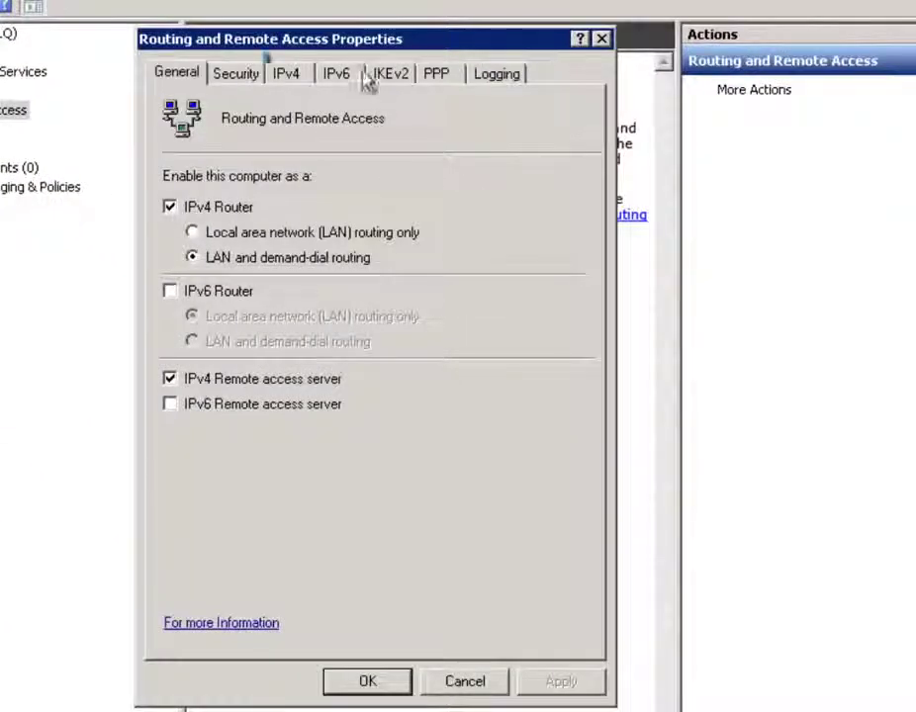
pyautogui.click(289, 75)
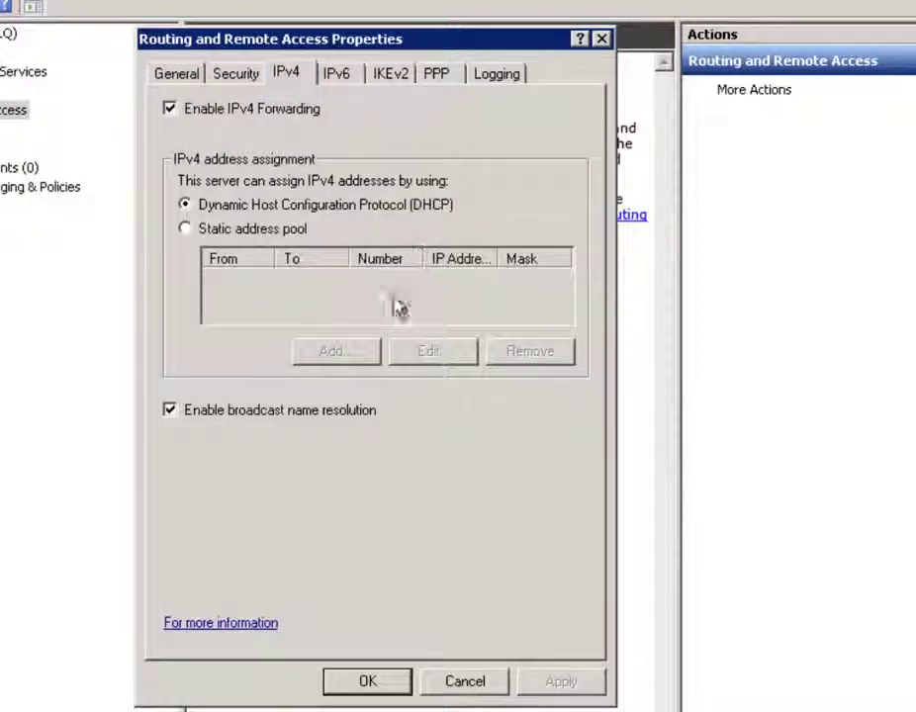
pyautogui.click(188, 230)
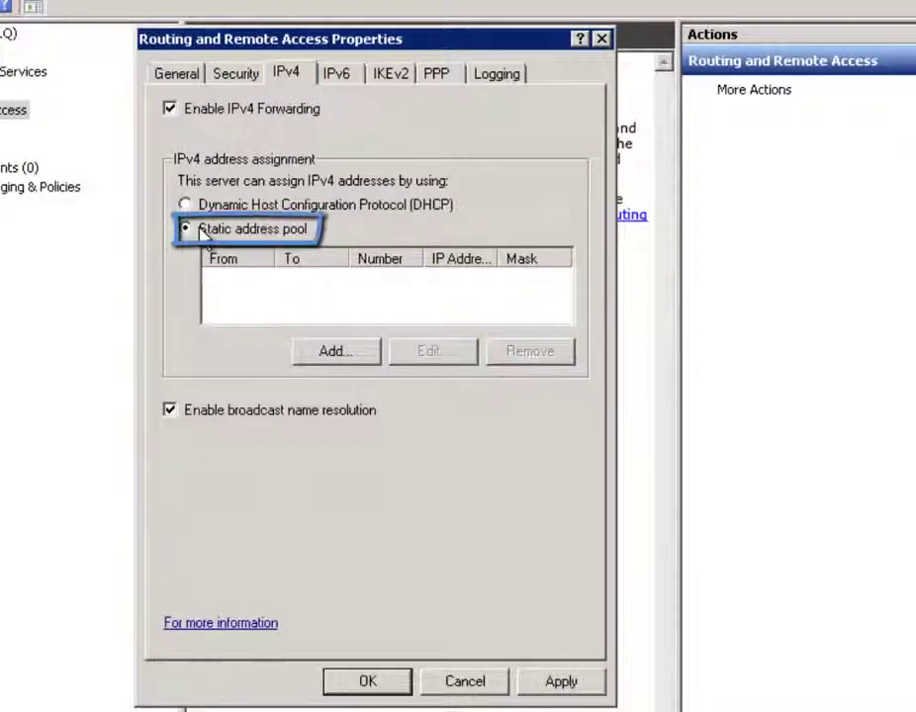
pyautogui.click(348, 356)
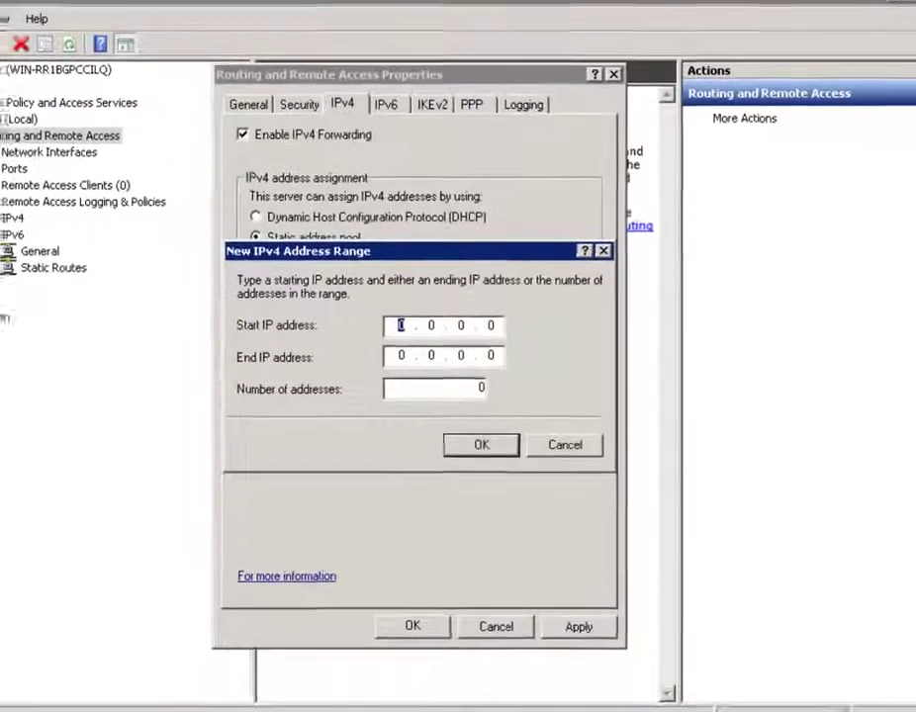
pyautogui.click(36, 686)
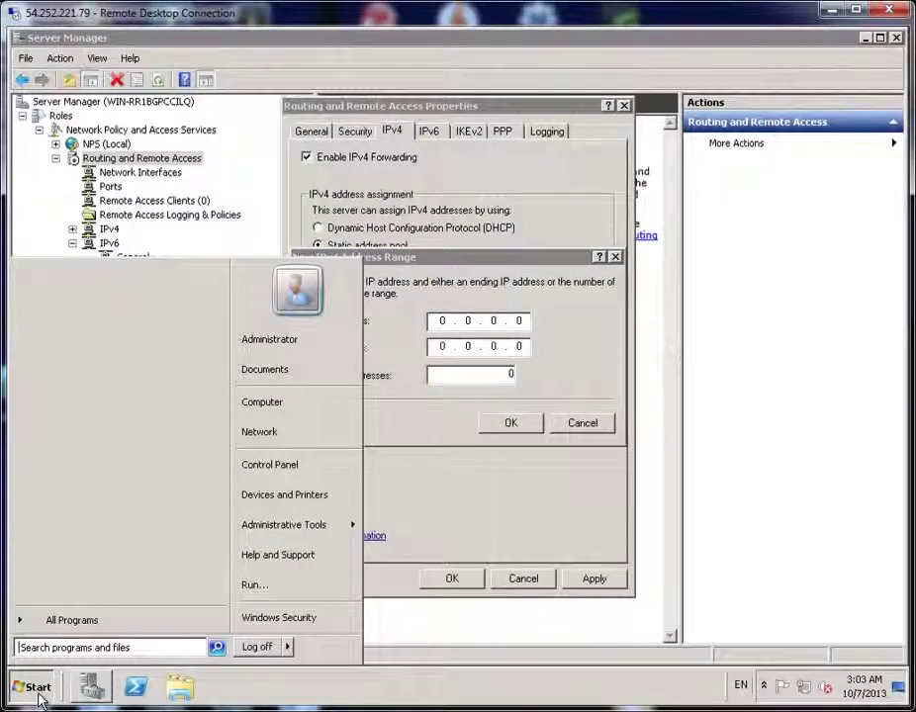
# Run ipconfig in cmd to show IPv4 172.31.3.160, mask 255.255.240.0, gateway 172.31.0.1
pyautogui.click(285, 591)
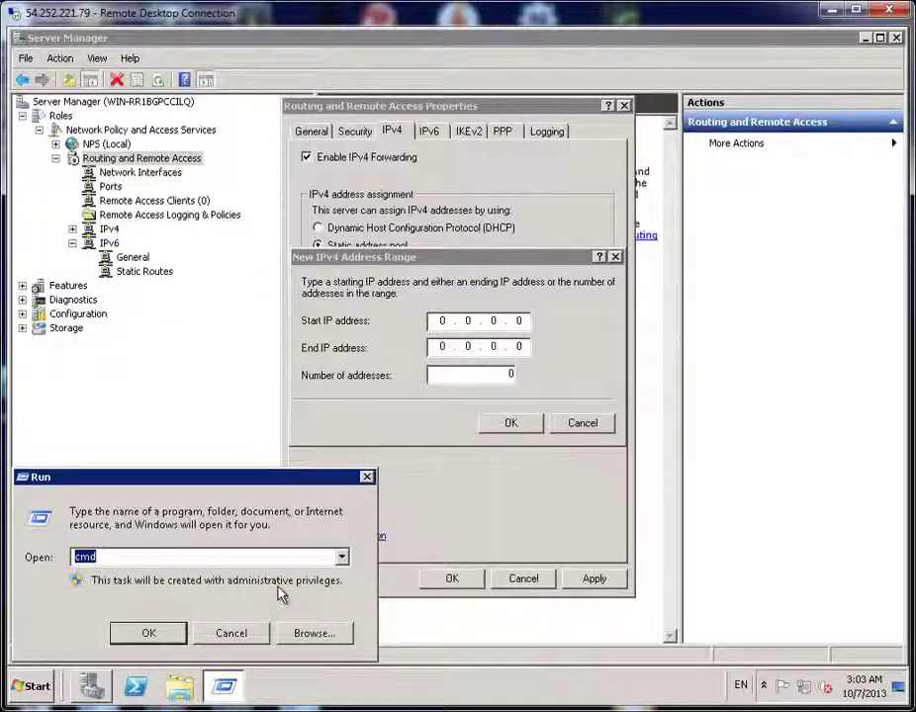
pyautogui.write('cmd')
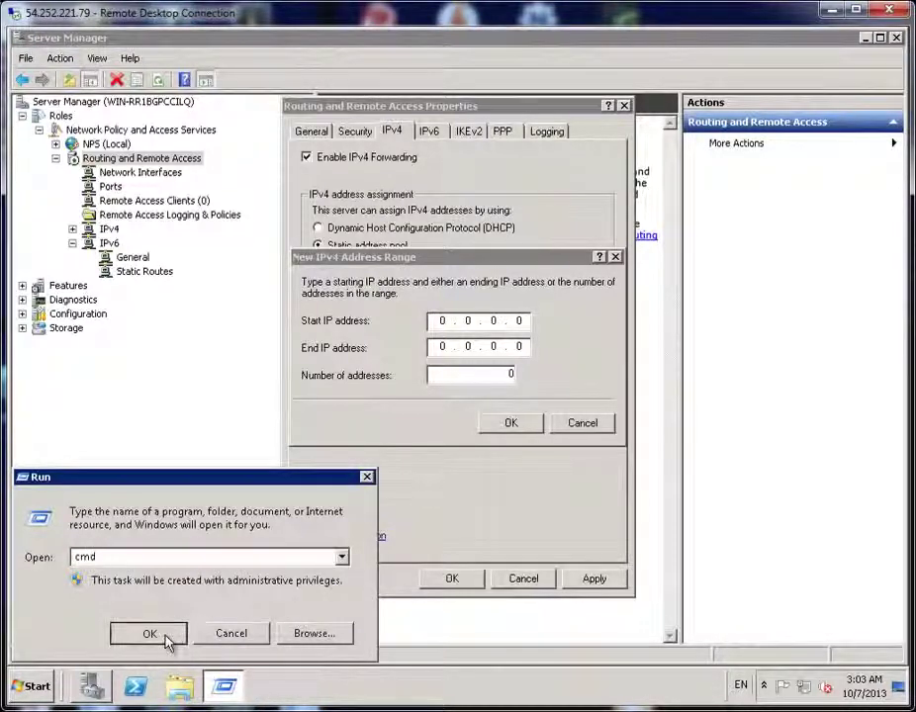
pyautogui.click(164, 636)
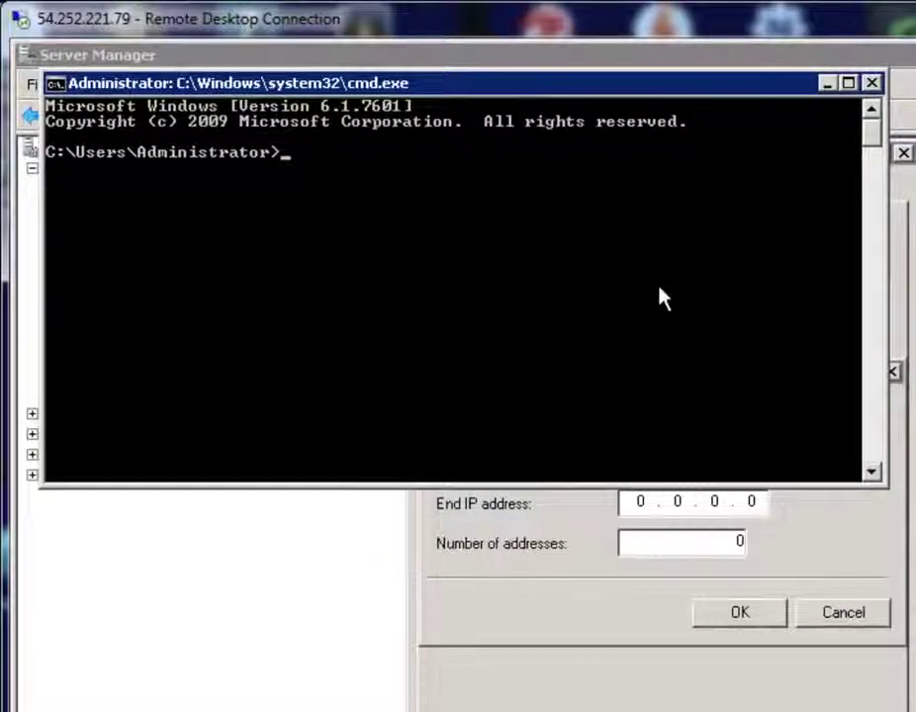
pyautogui.write('ipconfi')
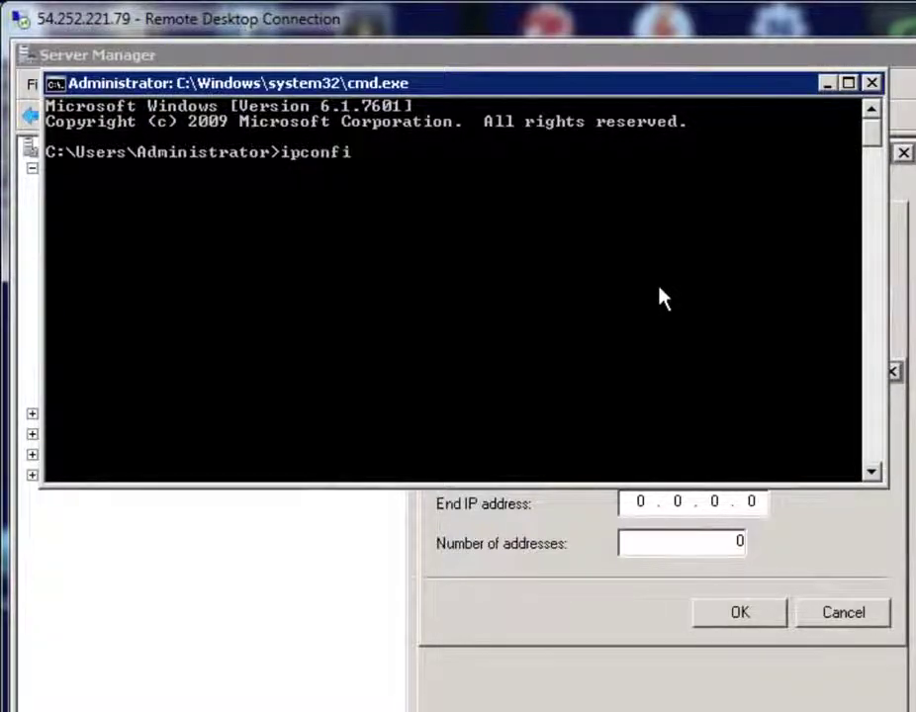
pyautogui.write('g')
pyautogui.press('Return')
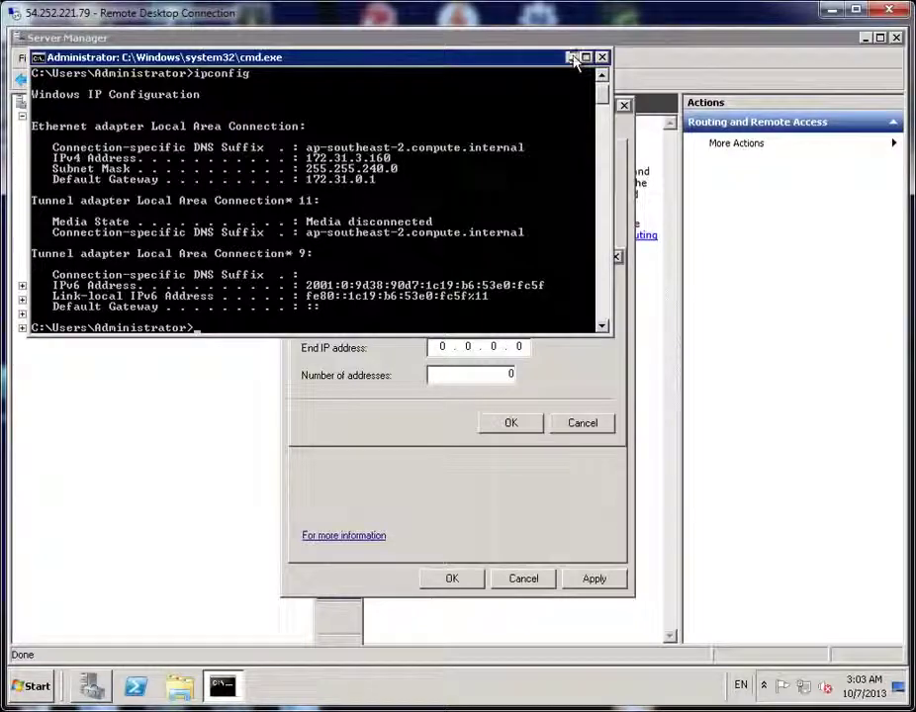
# Enter 172.31.3.170 as the start IP address of the new range
pyautogui.click(573, 59)
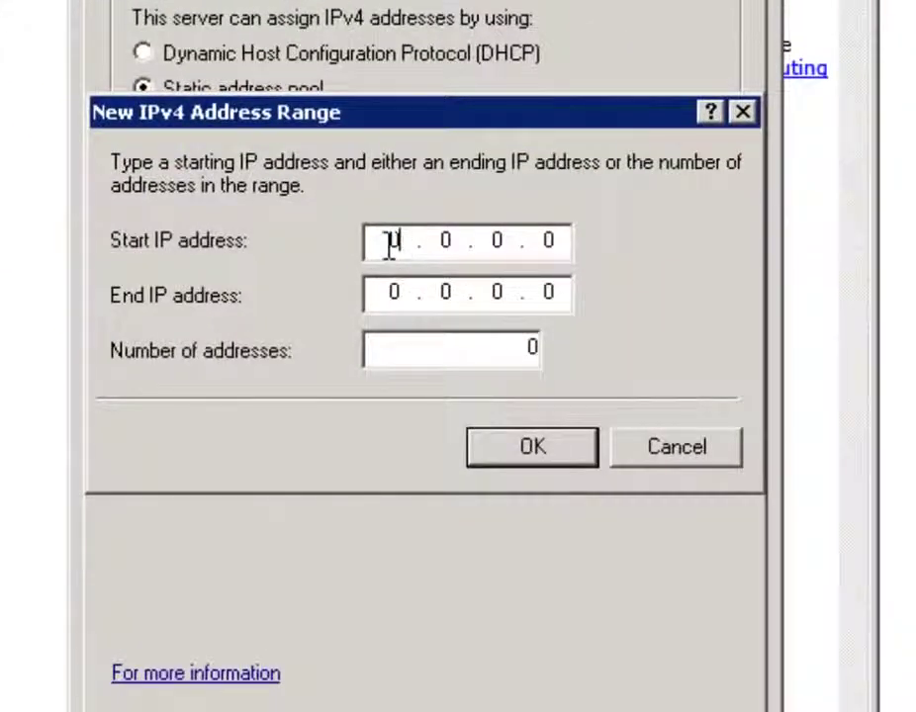
pyautogui.click(390, 242)
pyautogui.write('172 . ')
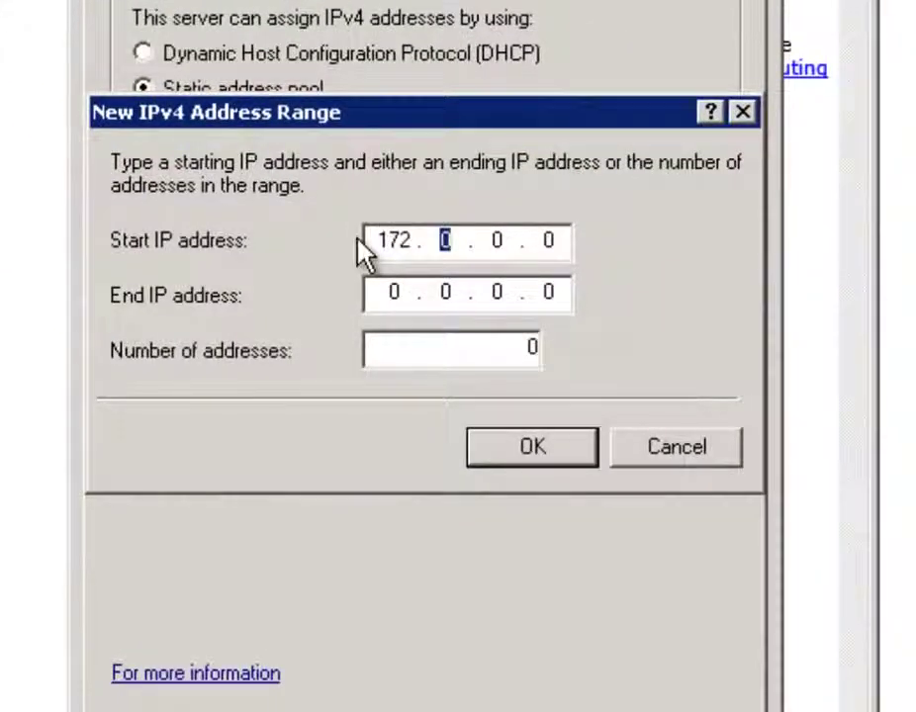
pyautogui.write('31 .')
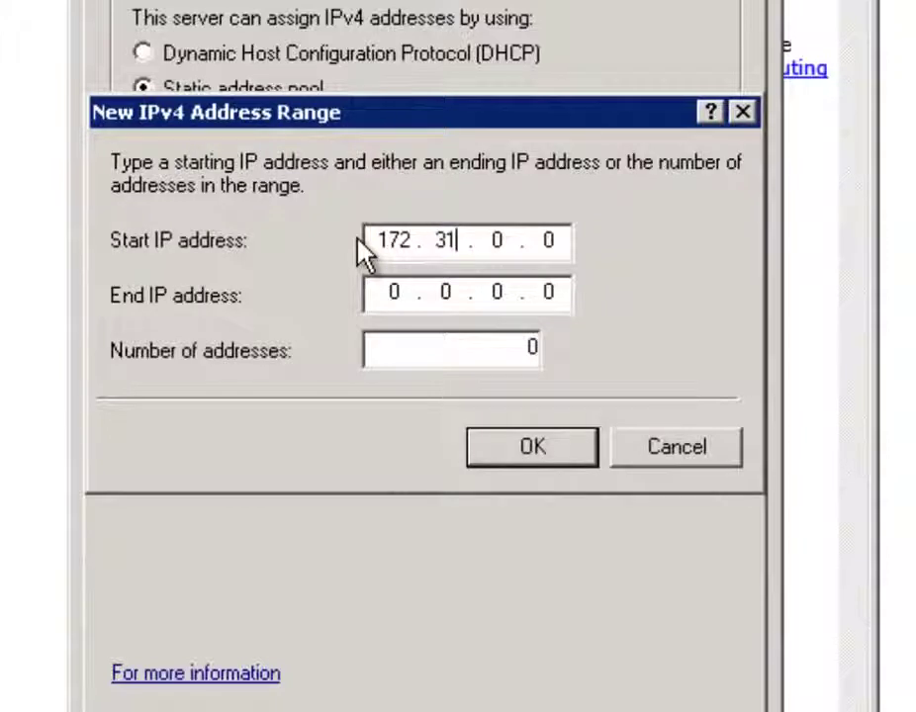
pyautogui.press('Delete')
pyautogui.write('3.')
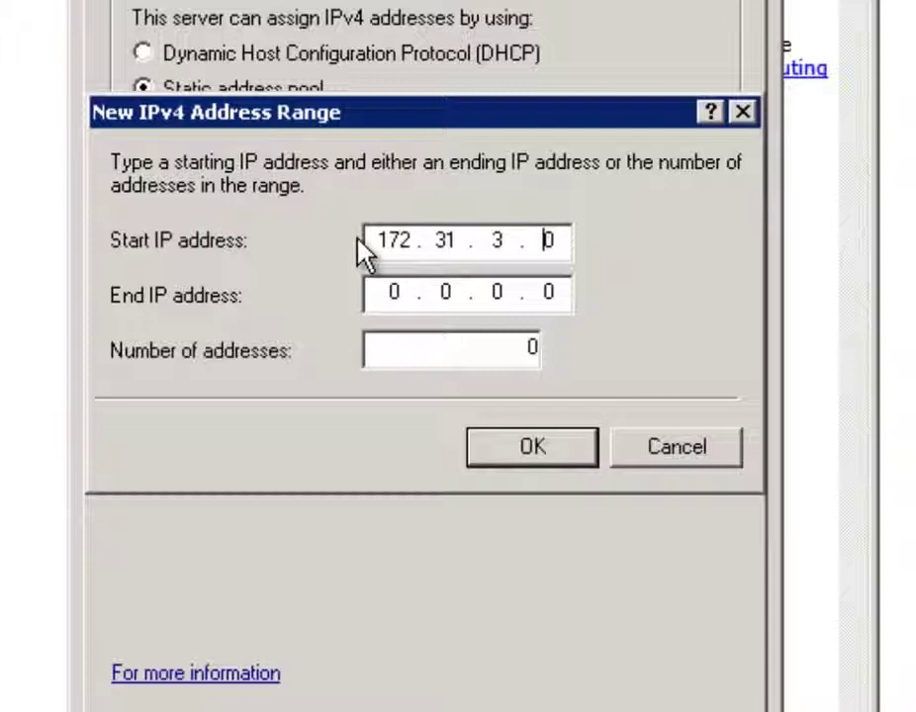
pyautogui.press('Delete')
pyautogui.write('16')
pyautogui.press('BackSpace')
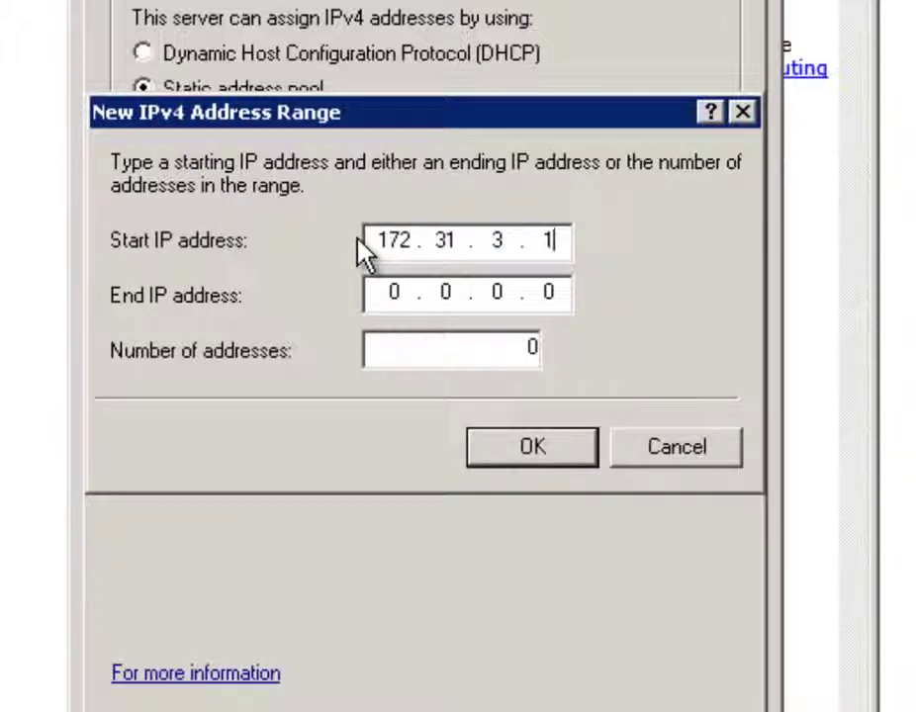
pyautogui.write('70')
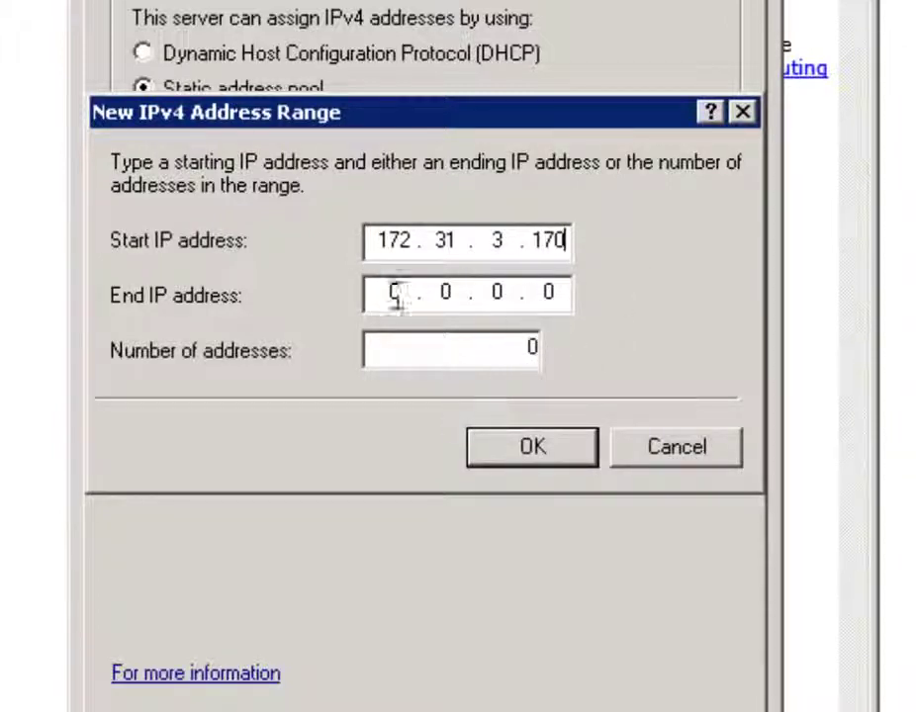
# Set the range to 10 addresses and save the static address pool
pyautogui.click(528, 347)
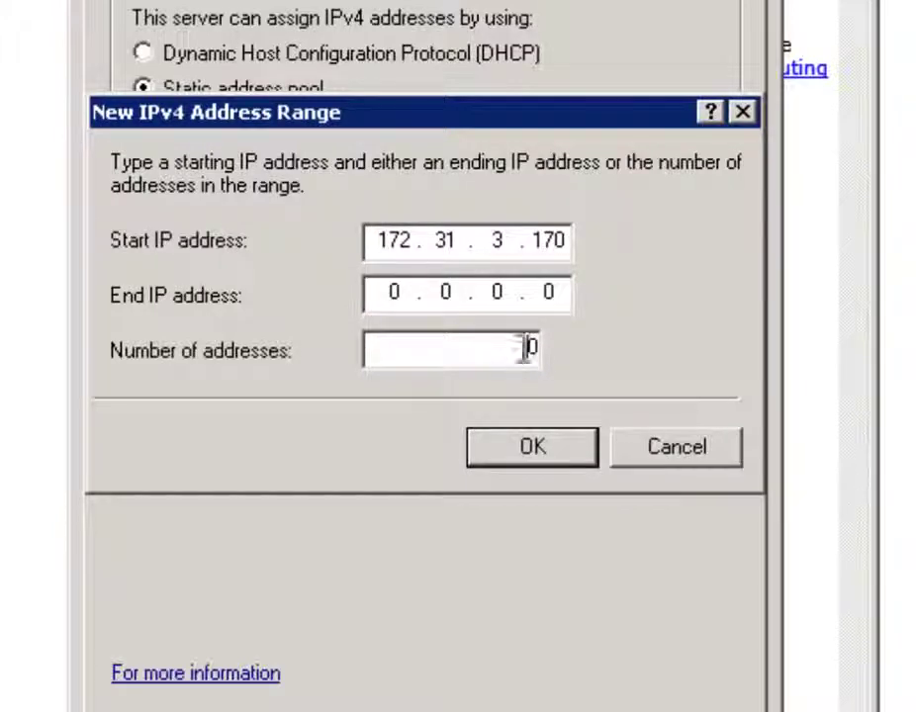
pyautogui.moveTo(478, 350); pyautogui.dragTo(724, 368)
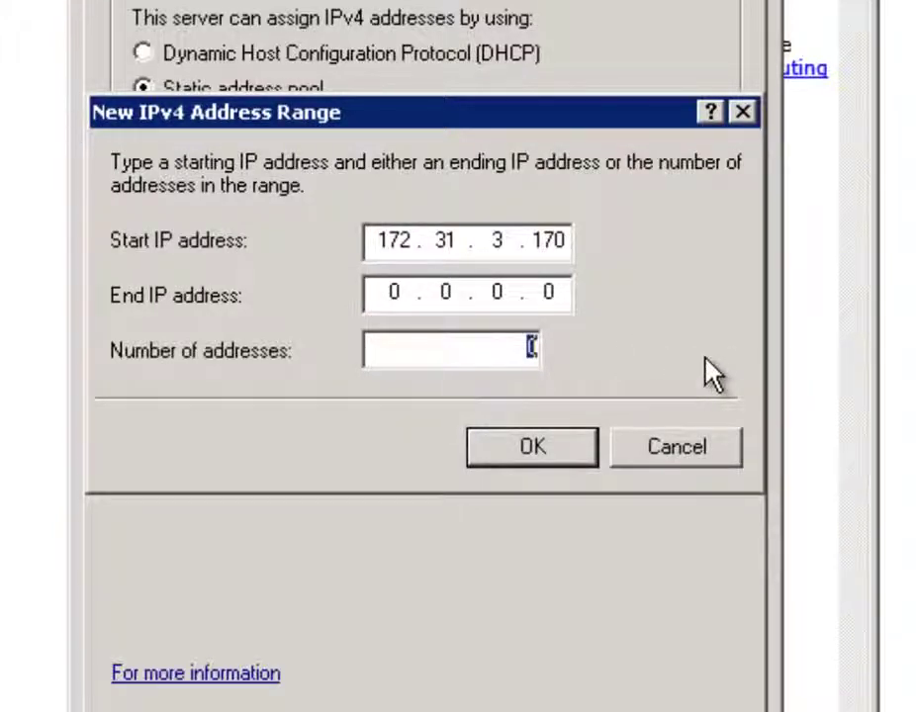
pyautogui.write('10')
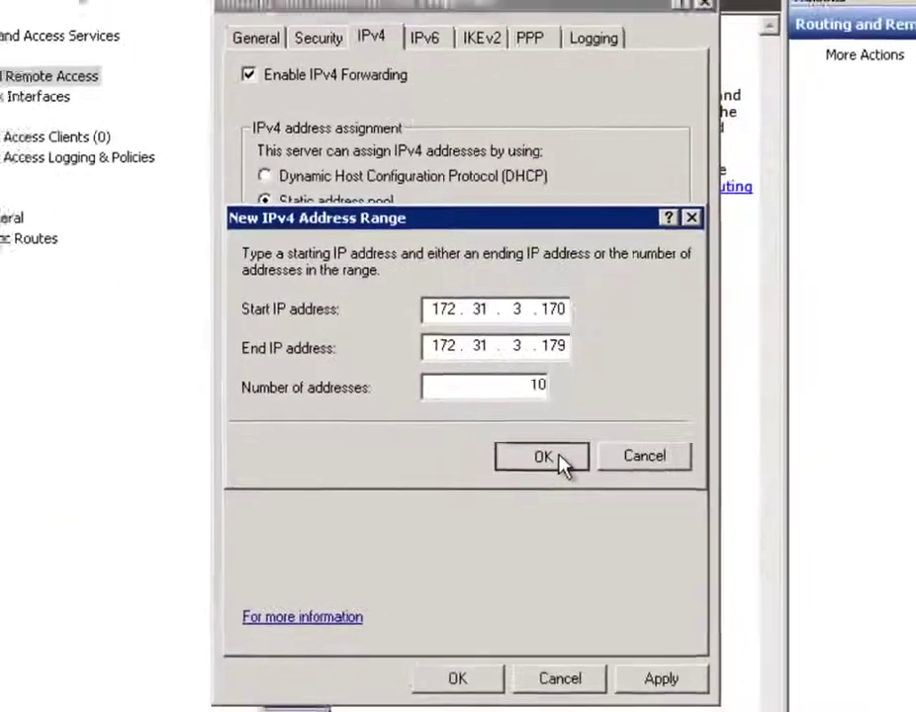
pyautogui.click(556, 453)
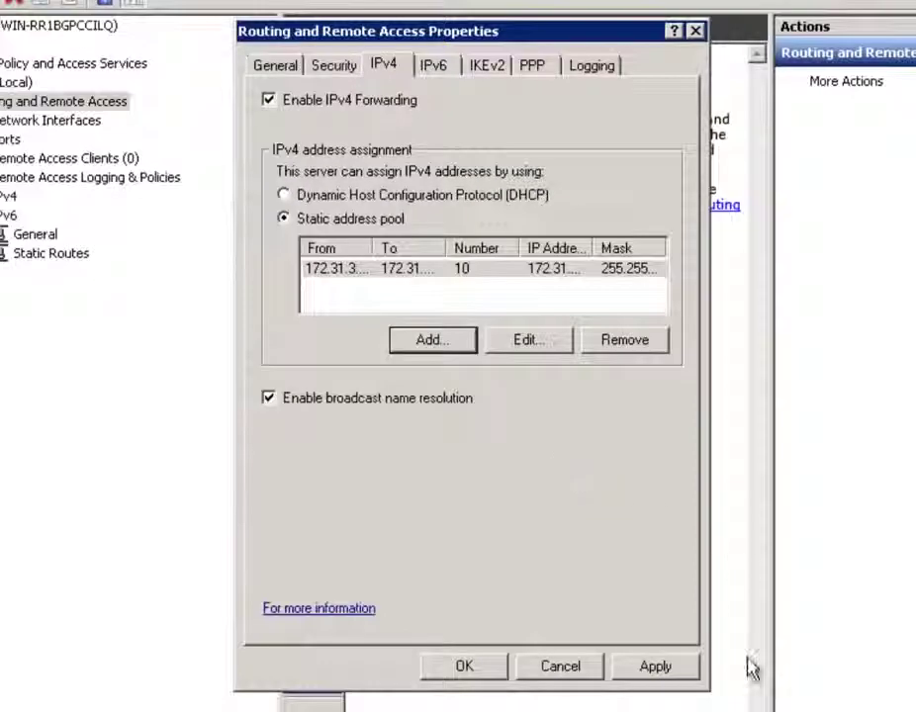
pyautogui.click(677, 666)
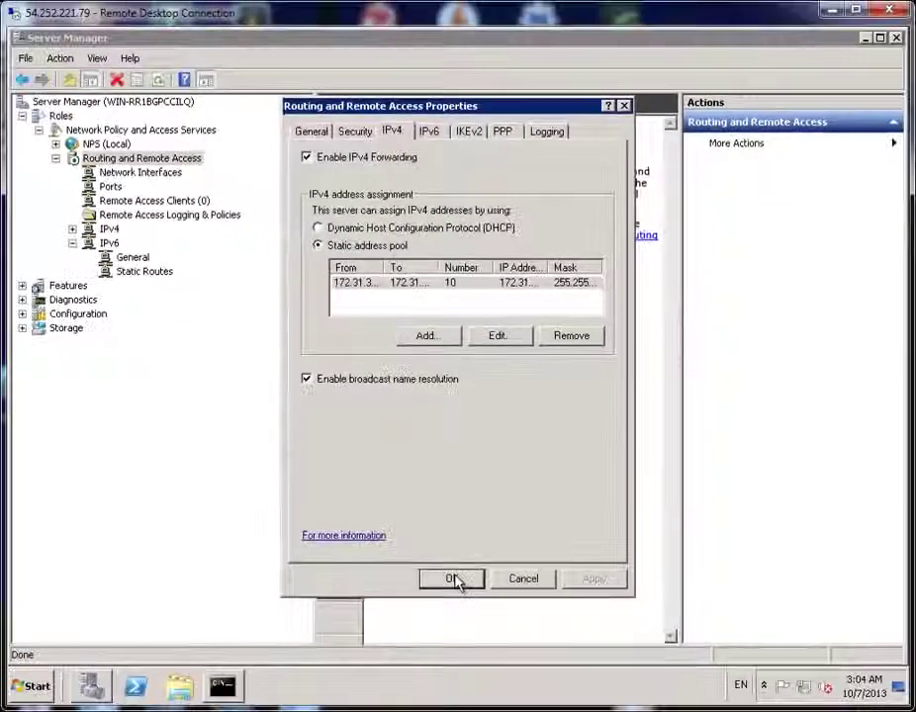
pyautogui.click(452, 579)
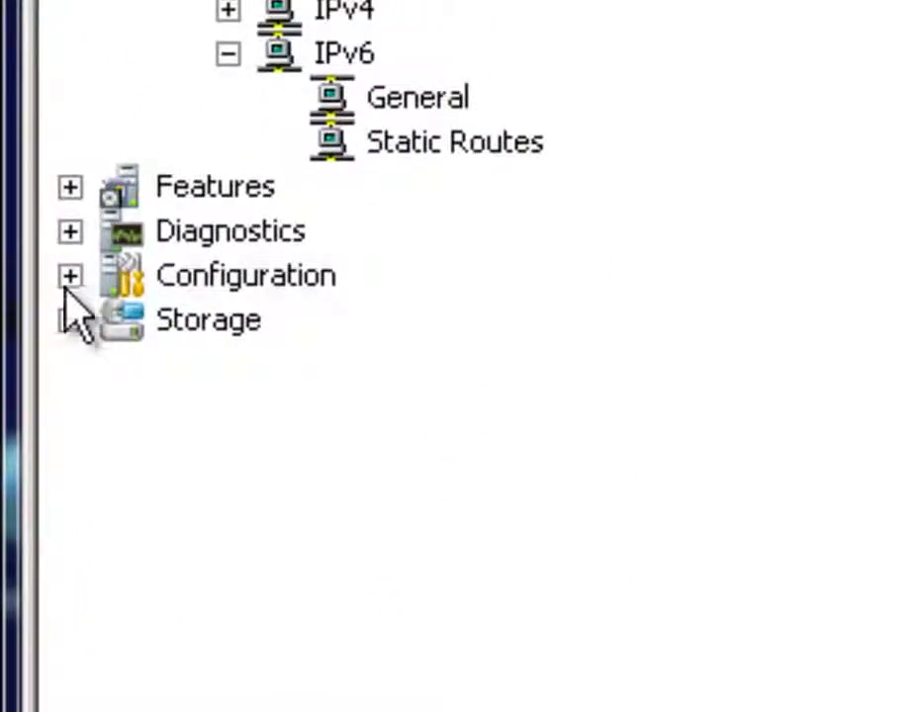
# Open Configuration > Local Users and Groups > Groups to list the 17 built-in groups
pyautogui.click(69, 277)
pyautogui.click(69, 277)
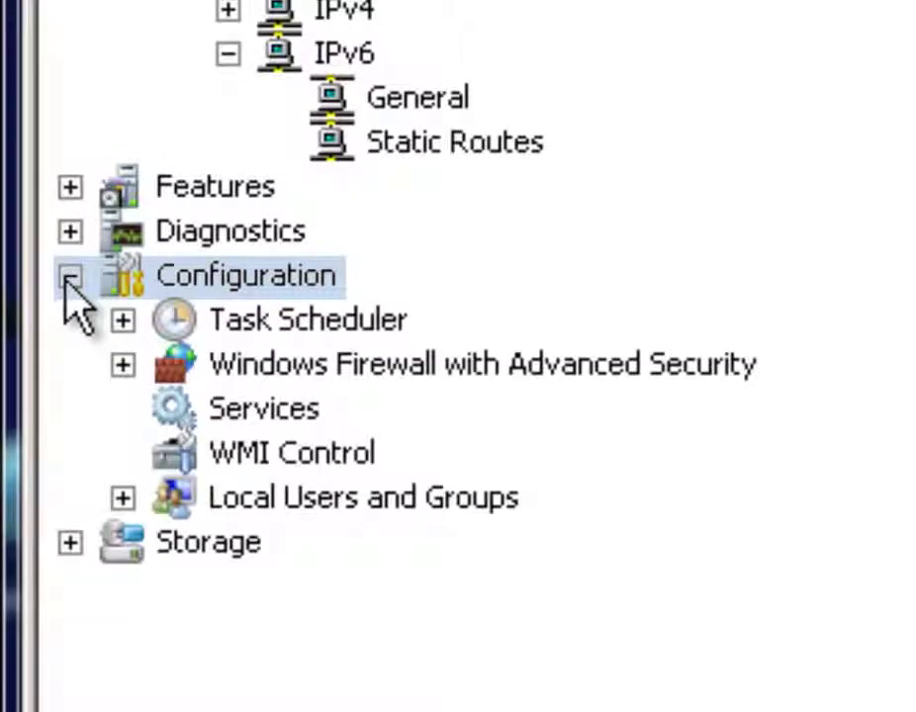
pyautogui.click(172, 504)
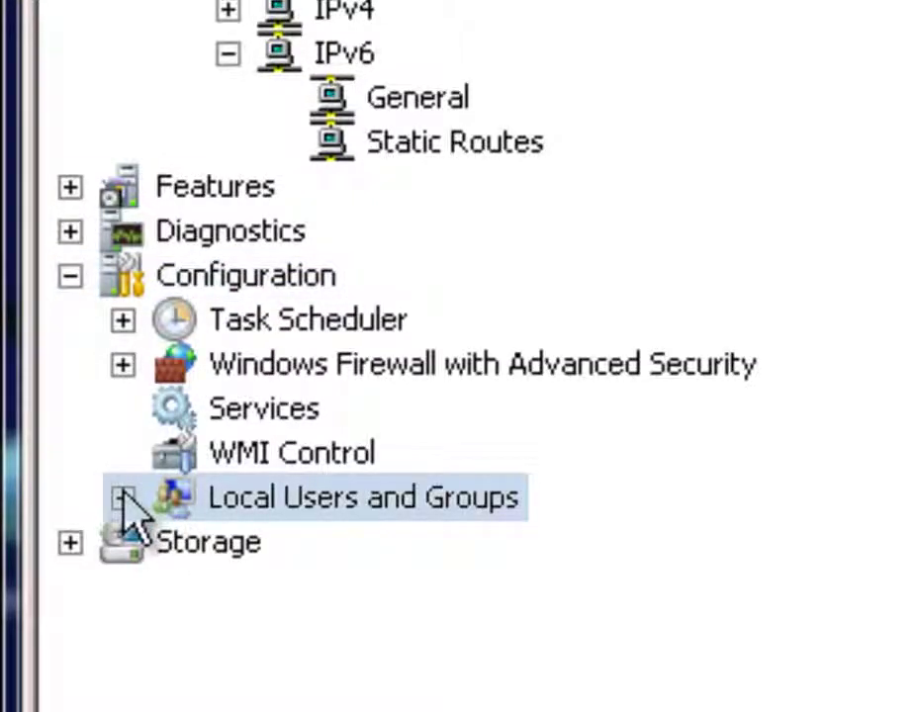
pyautogui.click(122, 497)
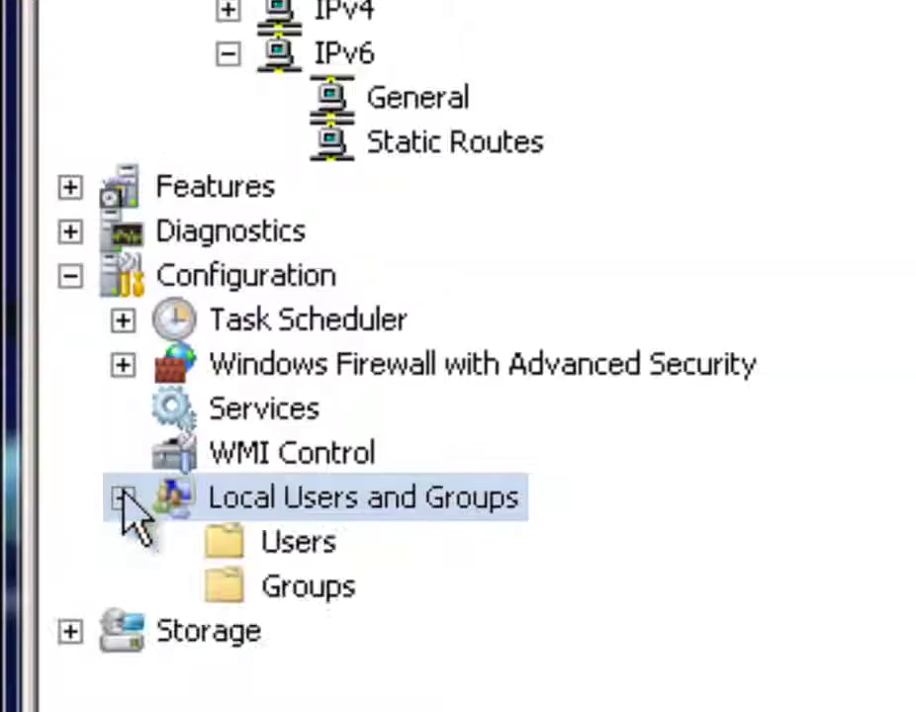
pyautogui.click(326, 603)
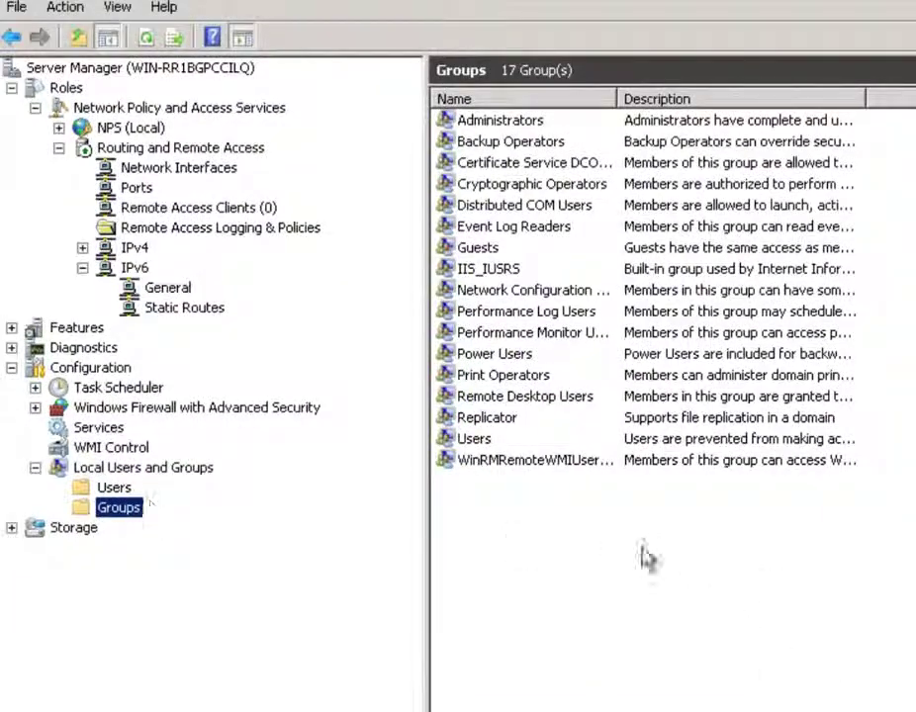
# Add the local group 'VPN Group' with description 'Access to VPN' and select it in the list
pyautogui.rightClick(575, 568)
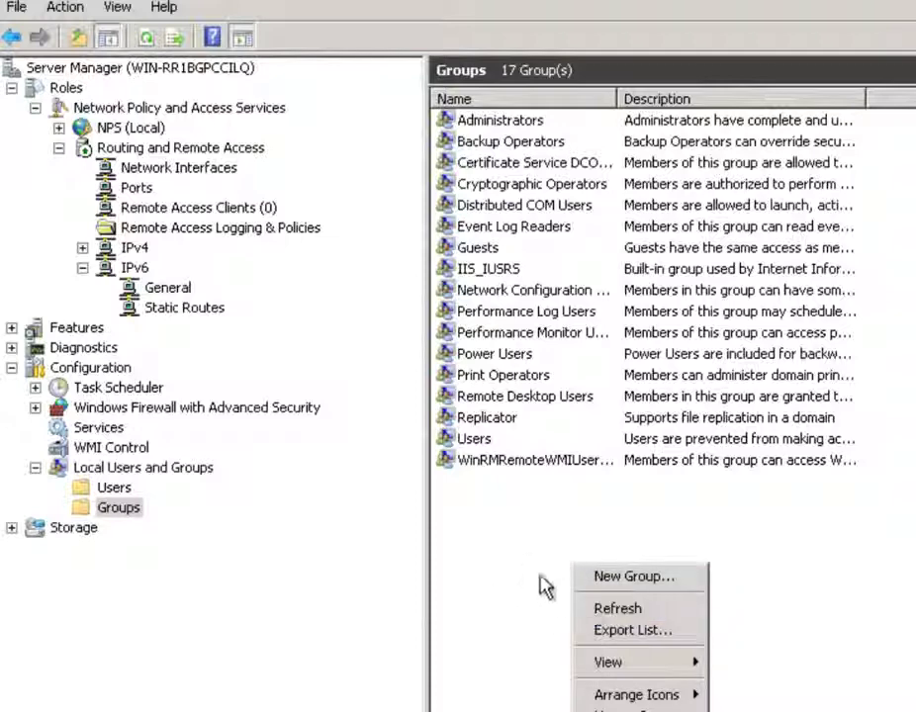
pyautogui.click(677, 578)
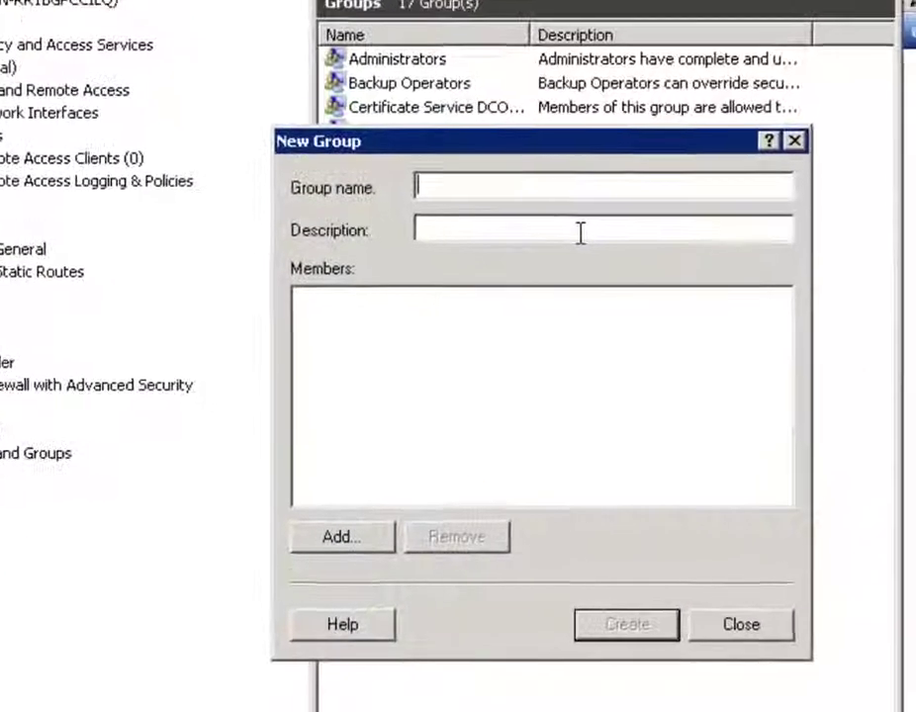
pyautogui.write('VPN Group')
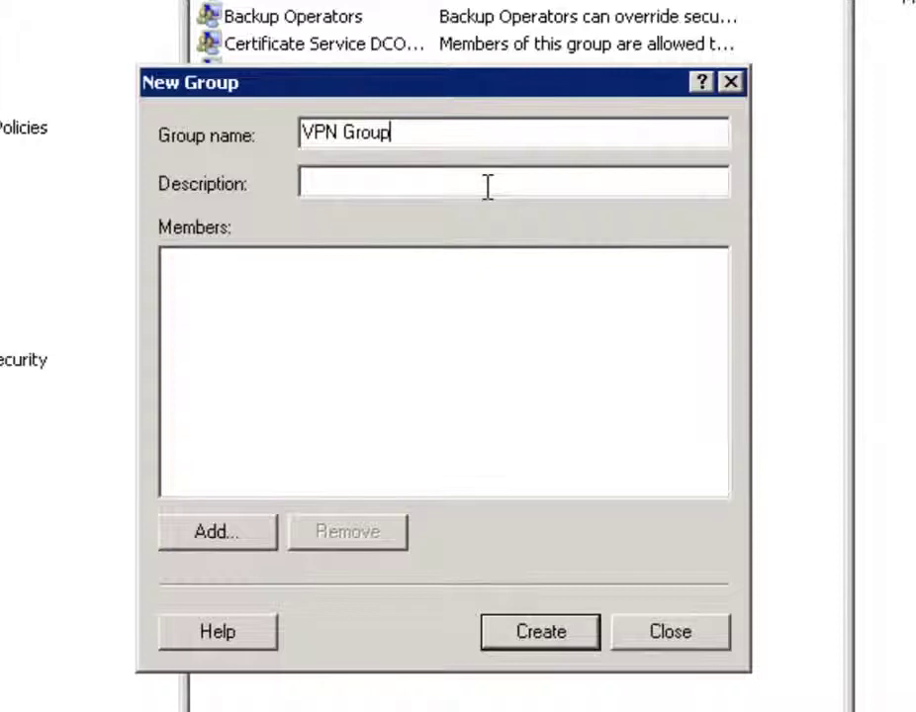
pyautogui.click(365, 182)
pyautogui.write('Access ')
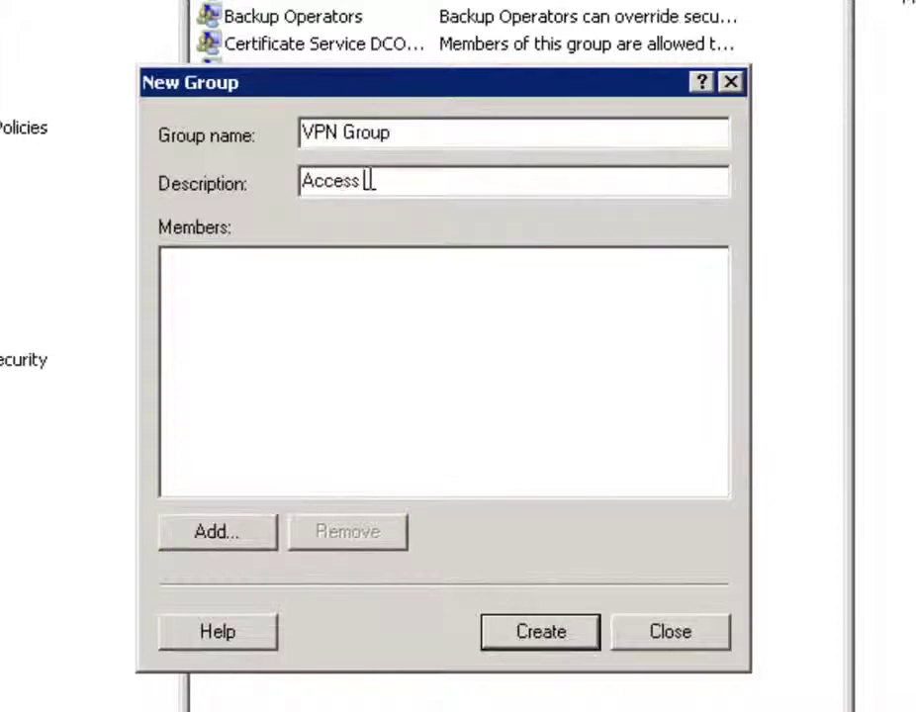
pyautogui.write('to VPNM')
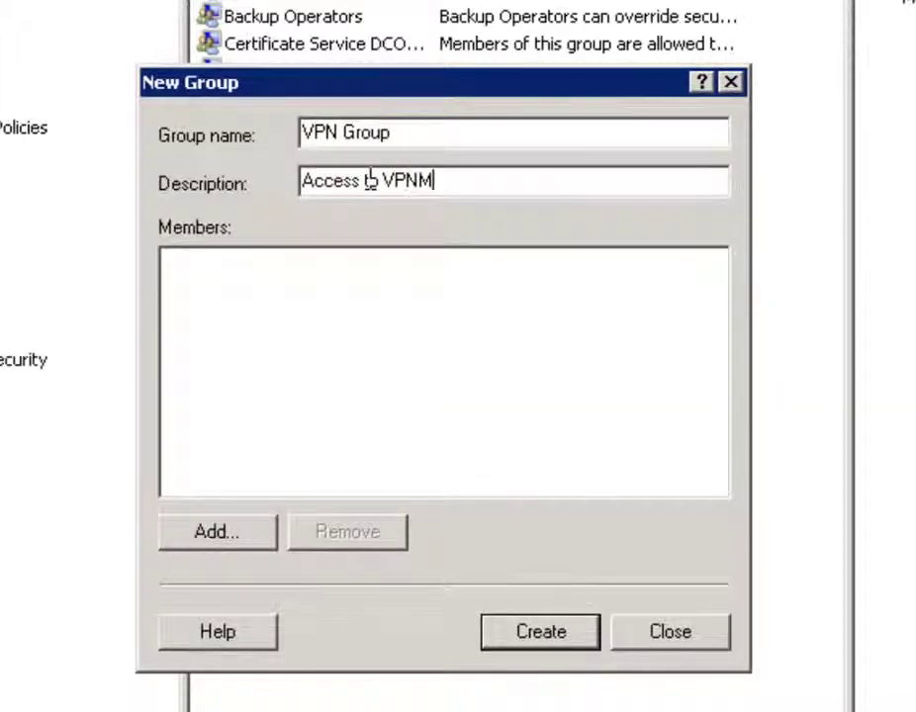
pyautogui.press('BackSpace')
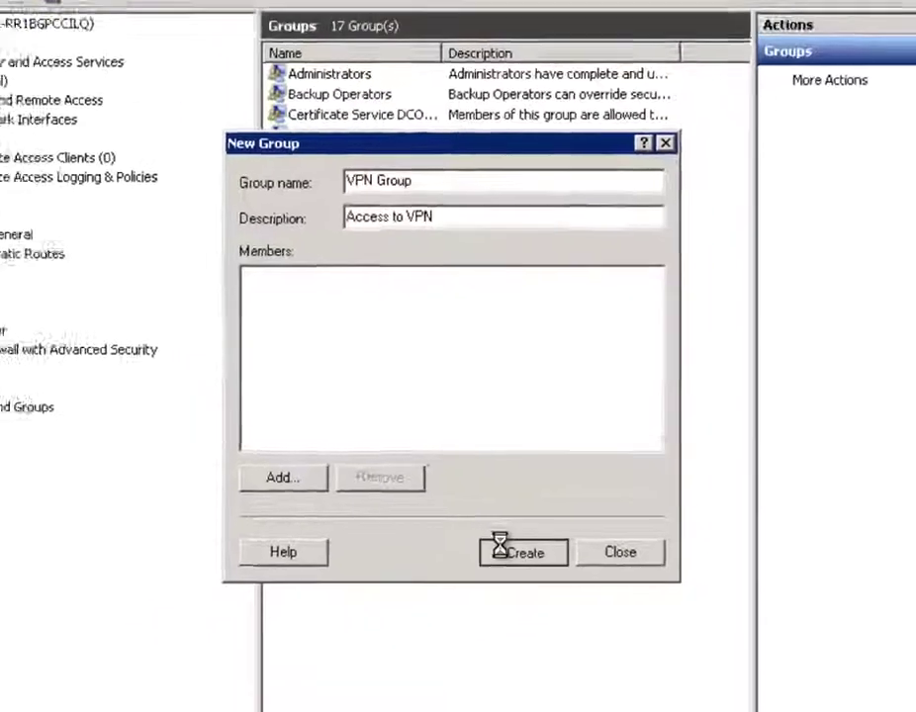
pyautogui.click(516, 636)
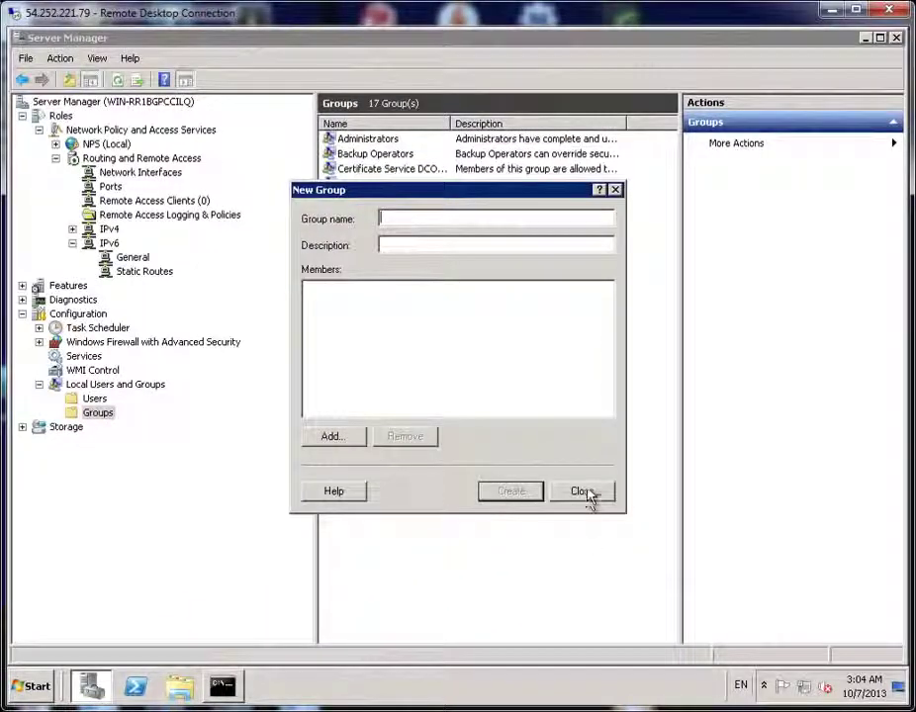
pyautogui.click(586, 492)
pyautogui.click(356, 380)
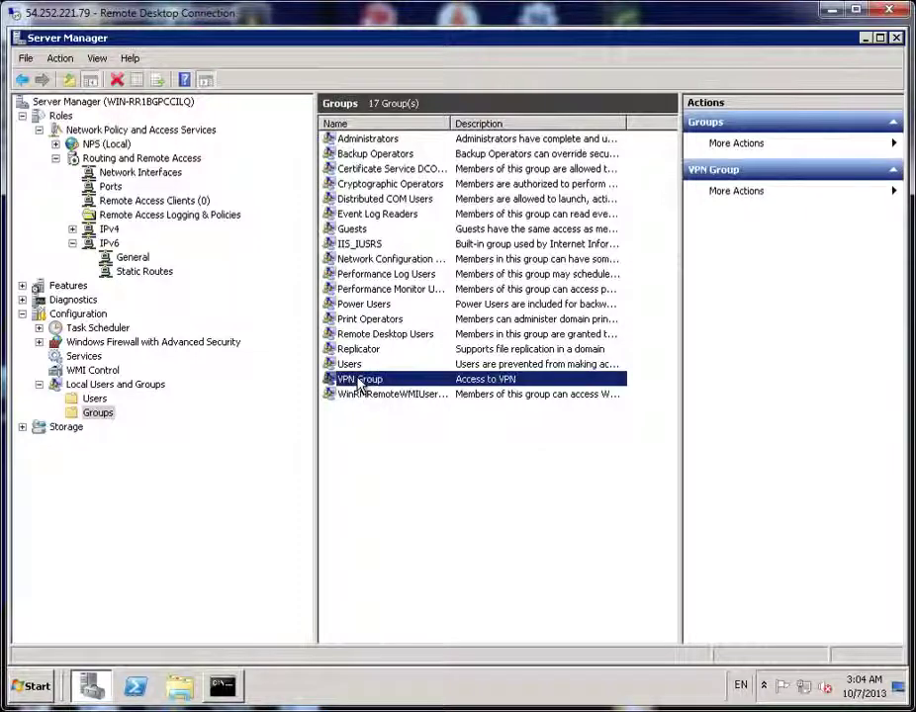
# Create a local user with the person's name, description 'VPN User', a password, and no forced password change
pyautogui.click(93, 400)
pyautogui.rightClick(421, 295)
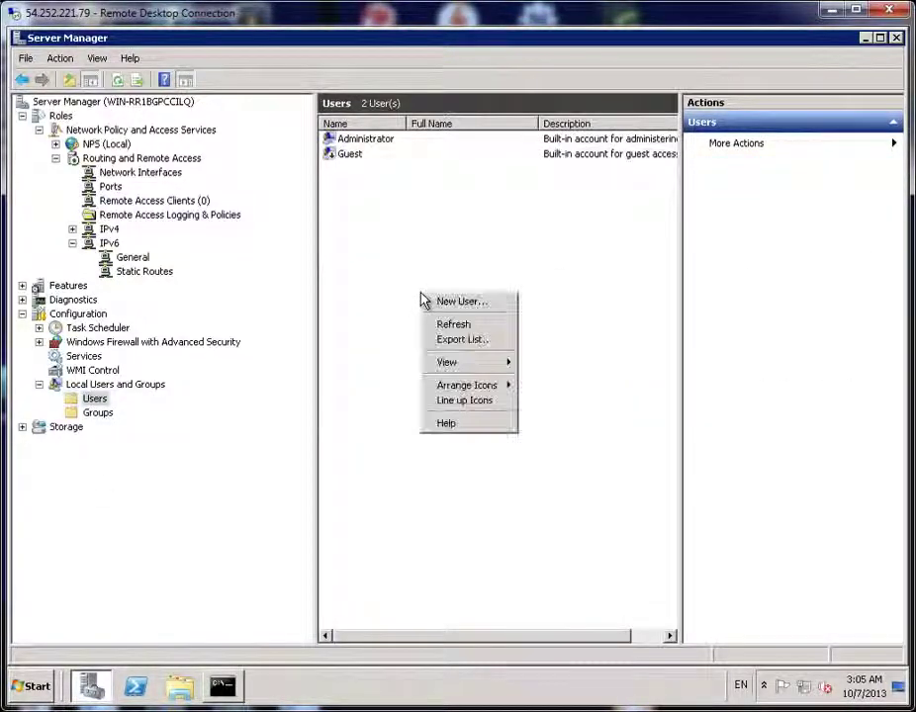
pyautogui.click(498, 303)
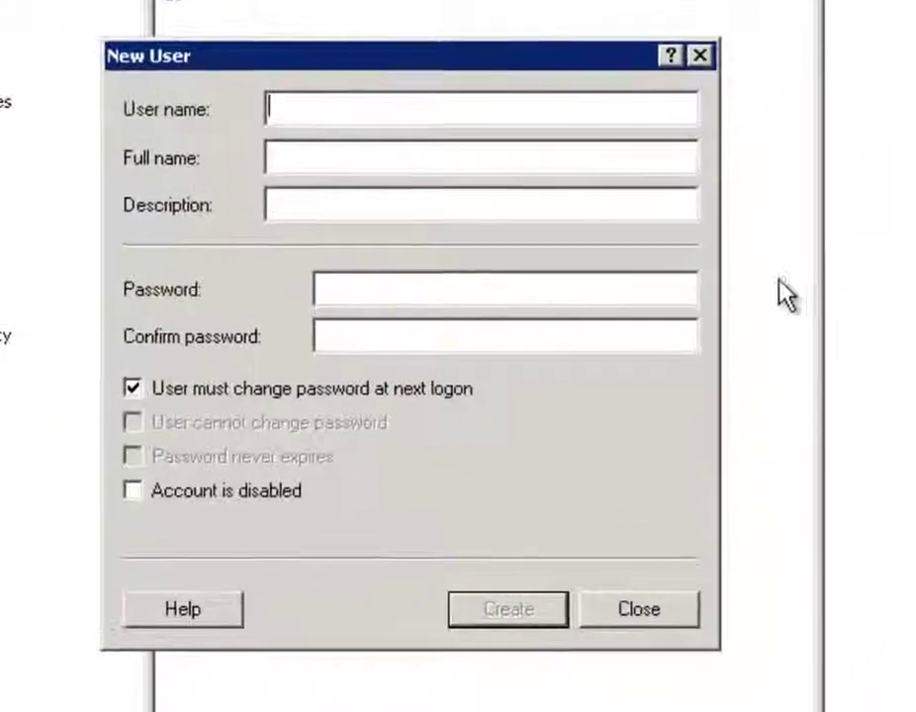
pyautogui.write('Jason')
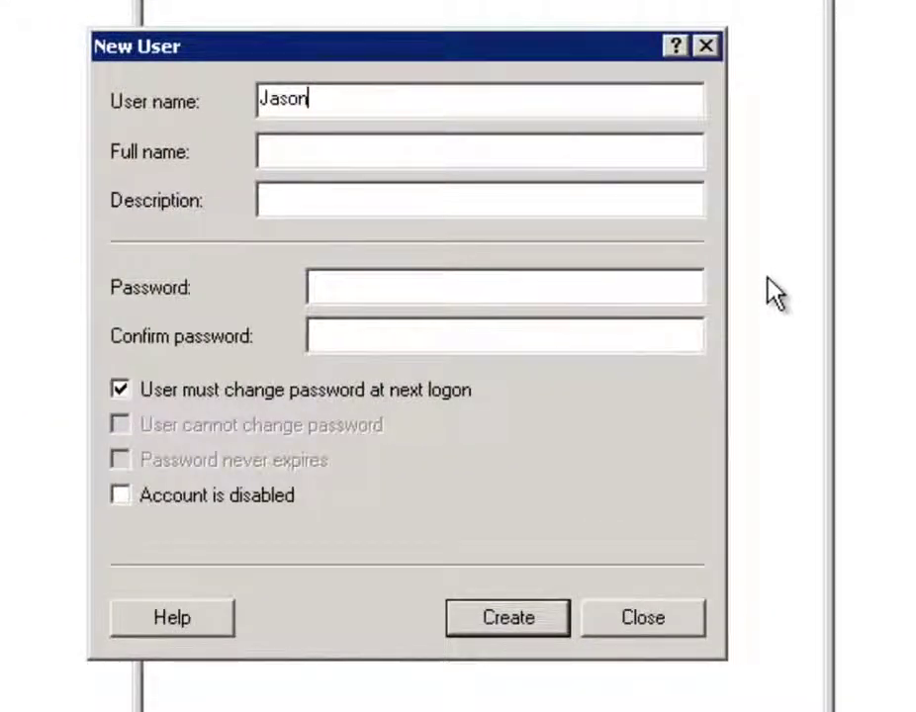
pyautogui.press('Tab')
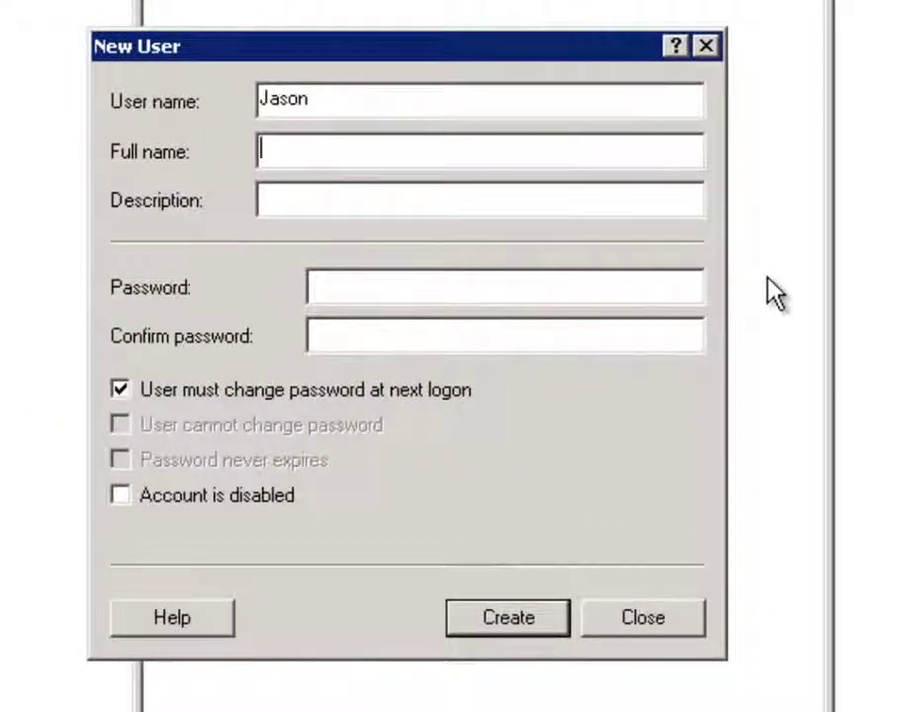
pyautogui.write('Jason')
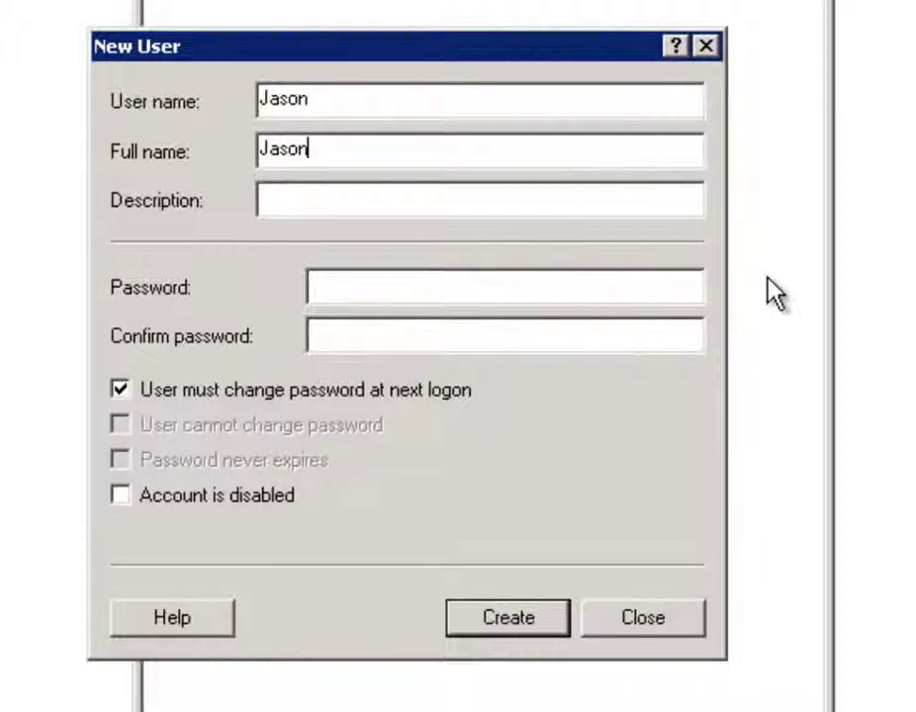
pyautogui.write('VPN ')
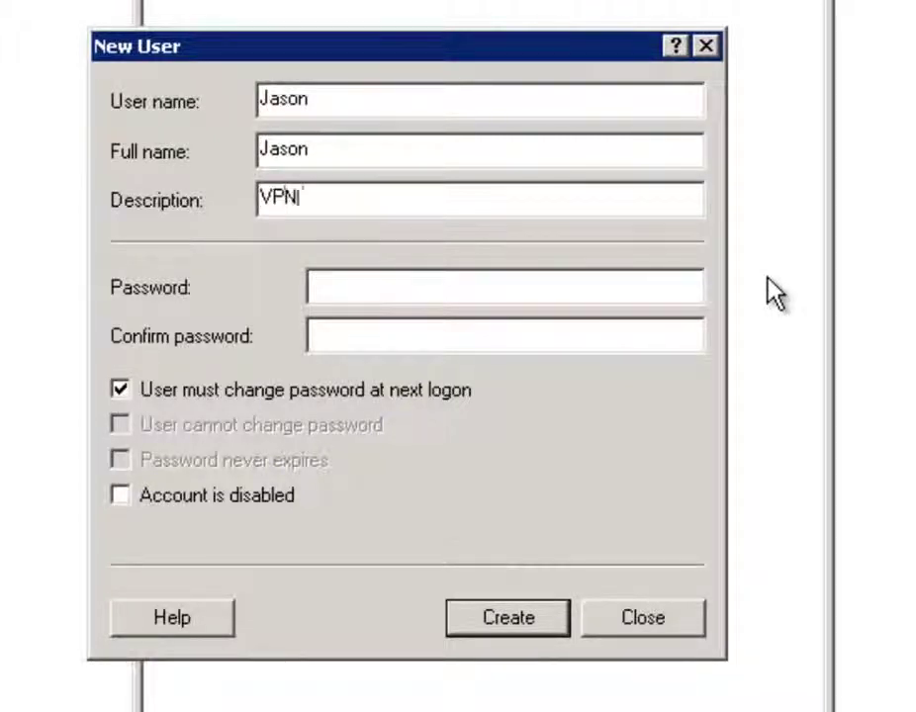
pyautogui.write('User')
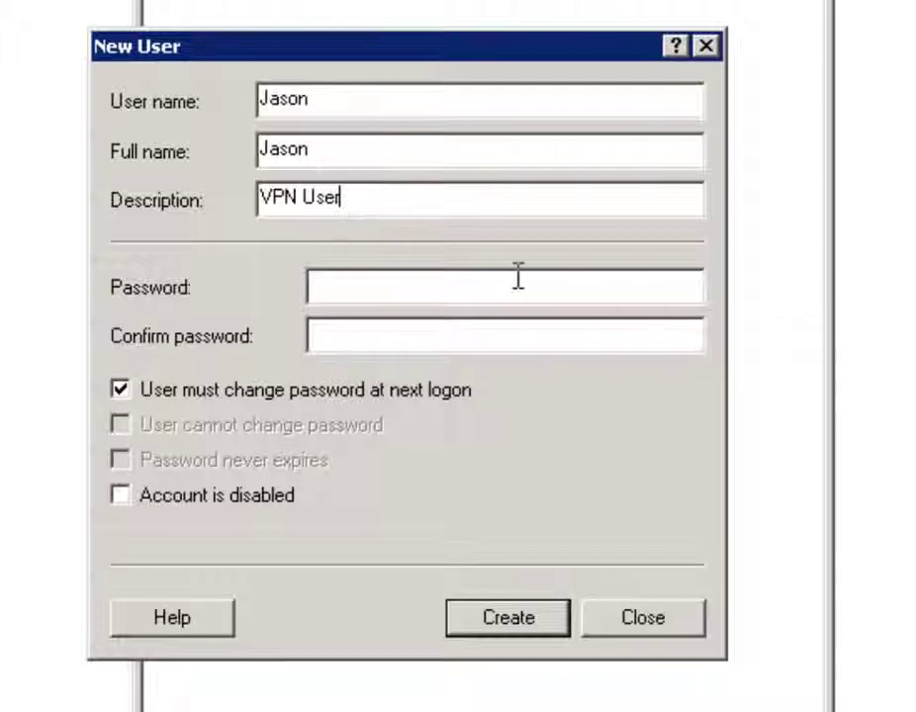
pyautogui.click(503, 284)
pyautogui.write('•••••')
pyautogui.write('•')
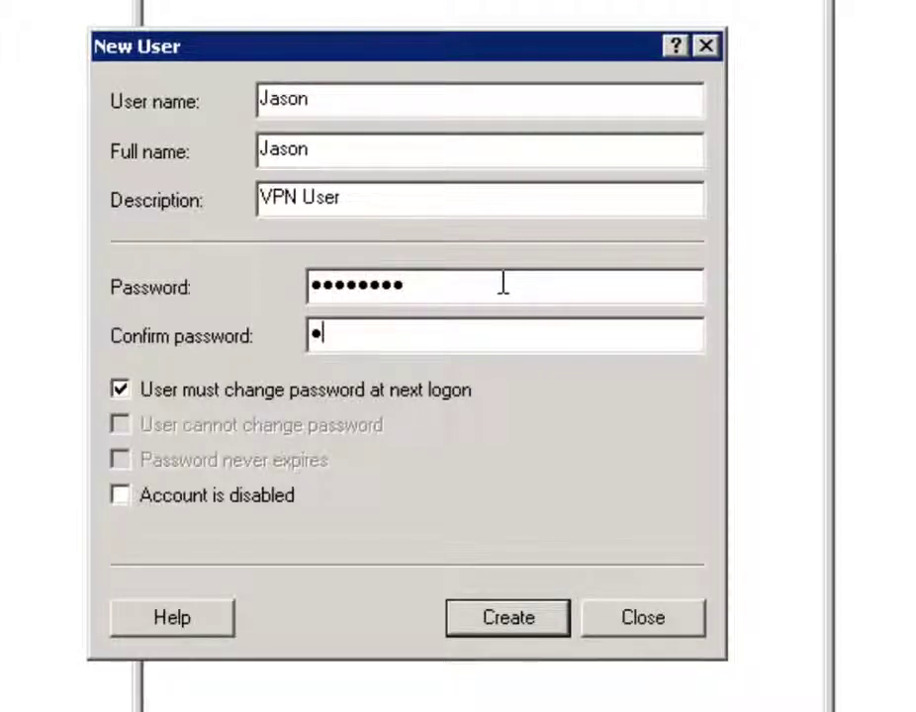
pyautogui.write('•')
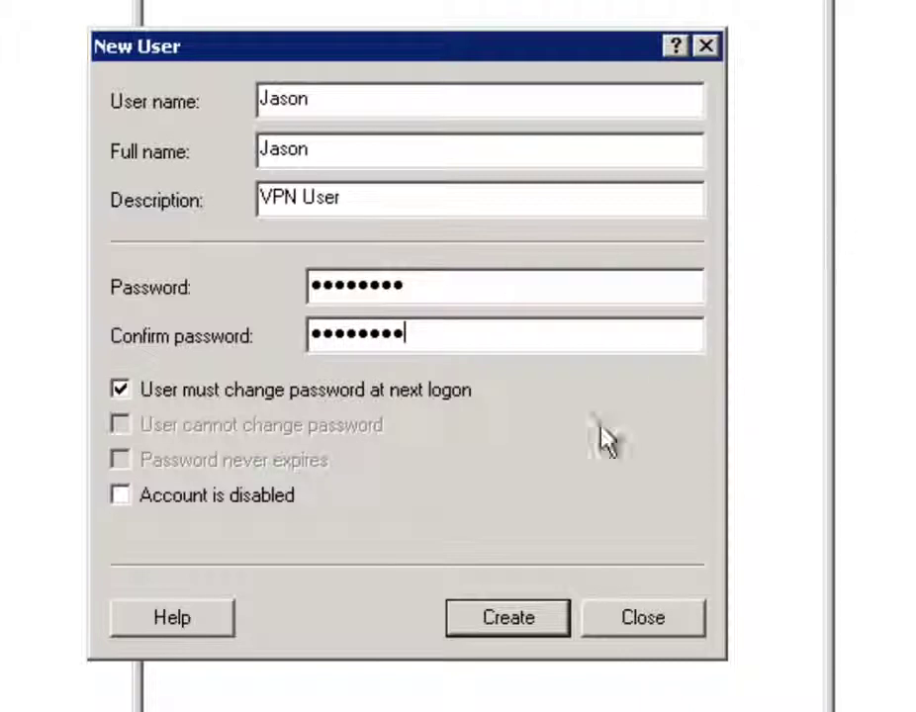
pyautogui.click(188, 395)
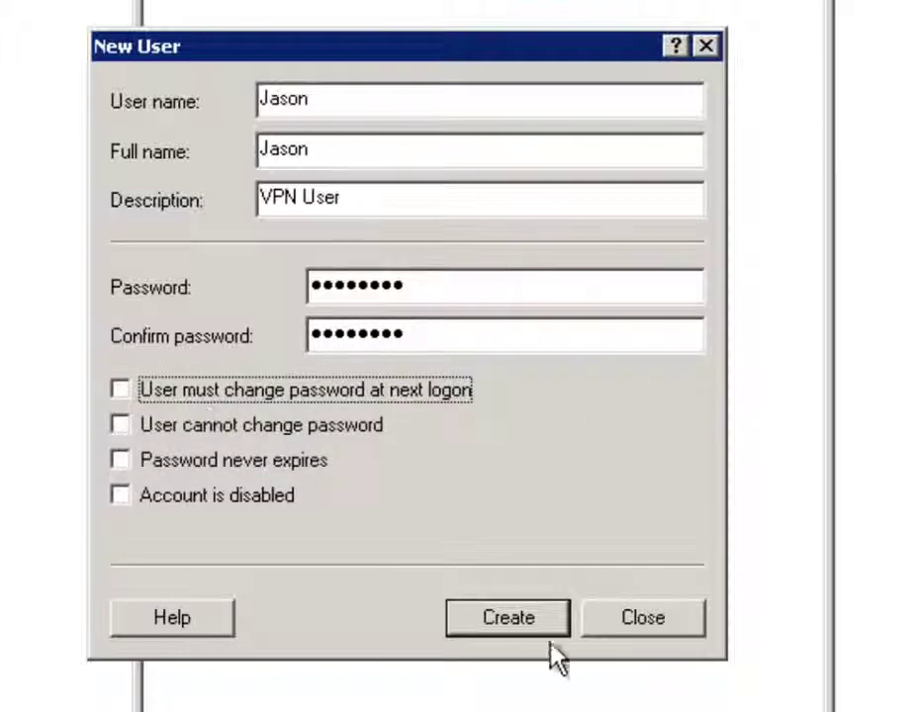
pyautogui.click(491, 617)
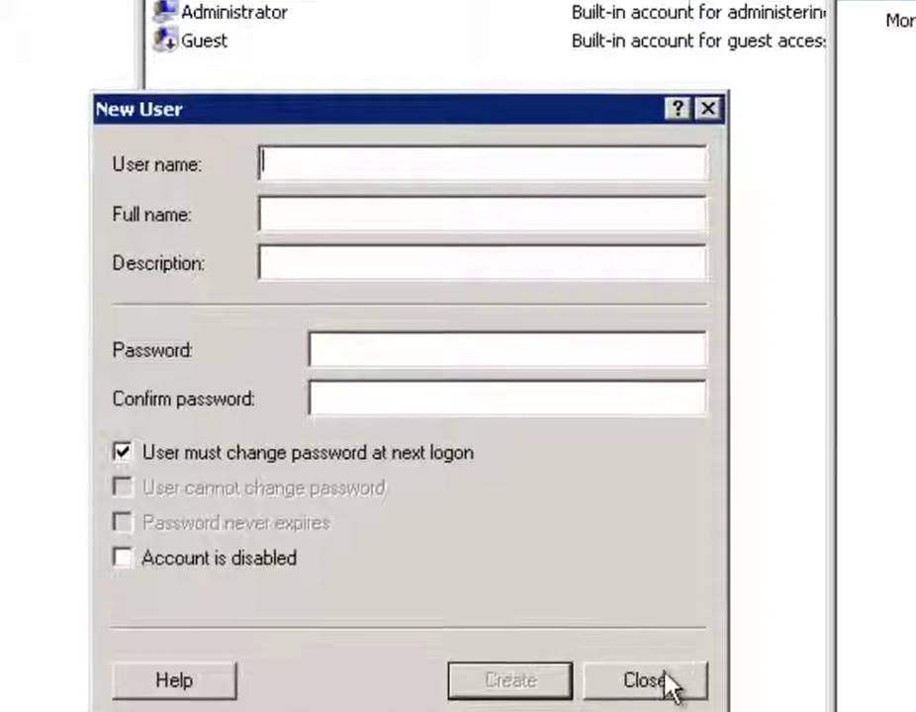
pyautogui.click(645, 681)
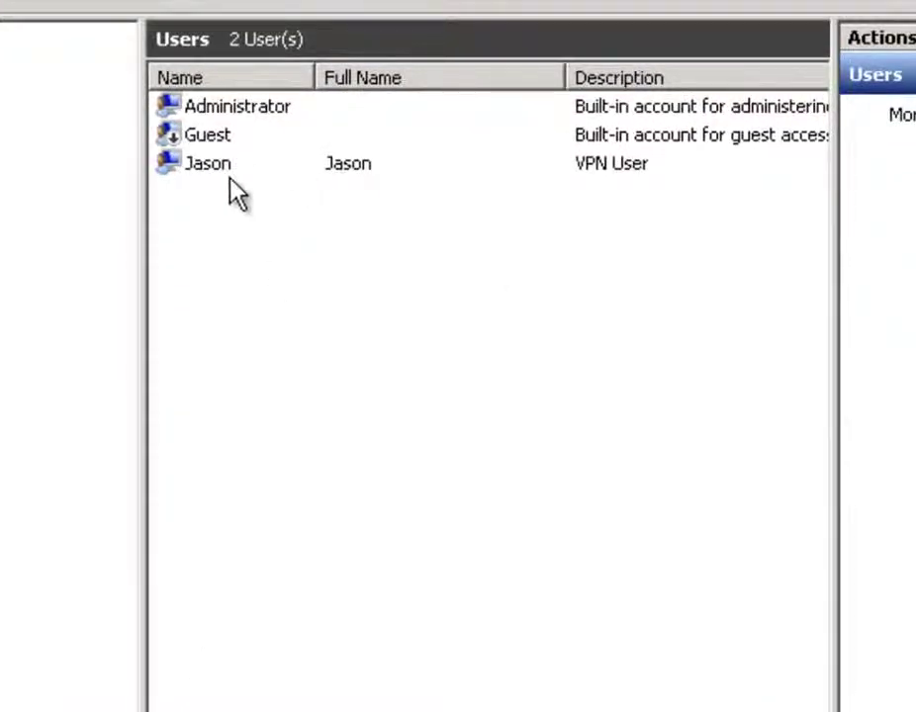
# Add the new user to VPN Group on its Member Of tab and apply the change
pyautogui.click(224, 177)
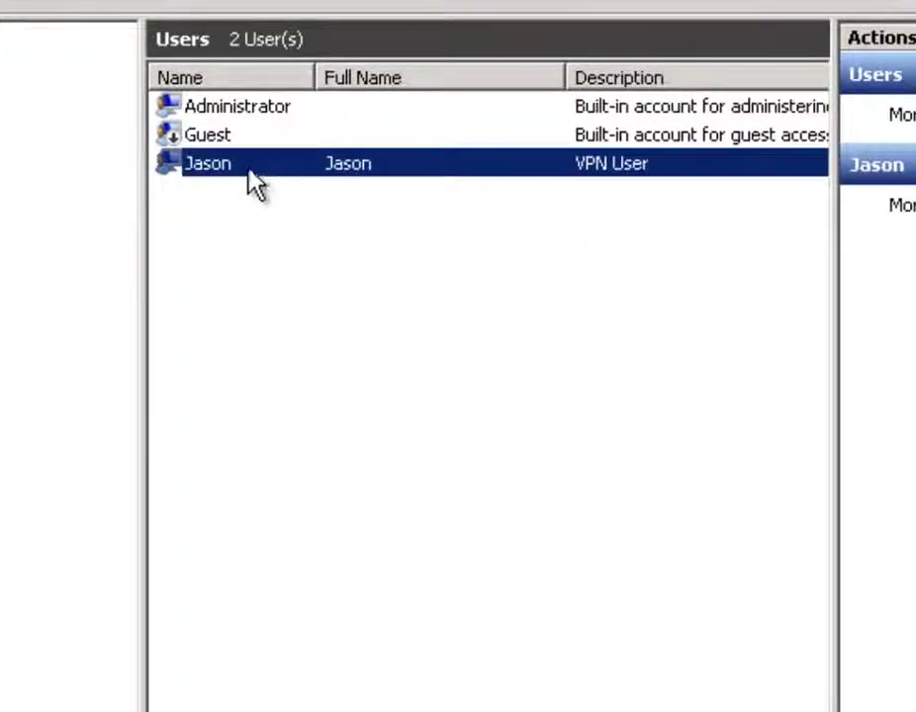
pyautogui.doubleClick(240, 164)
pyautogui.click(201, 99)
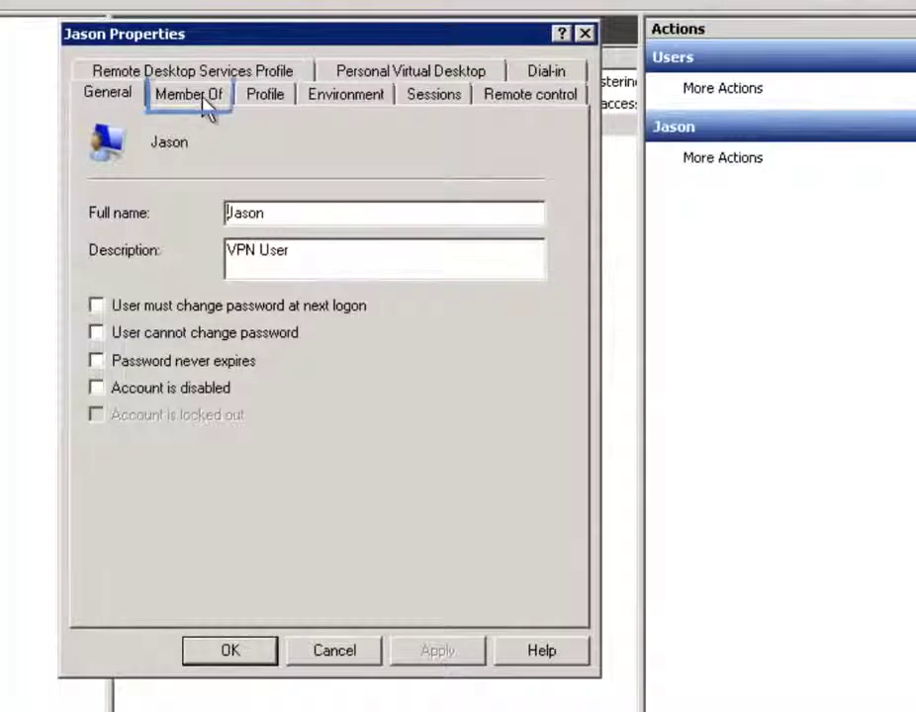
pyautogui.click(150, 542)
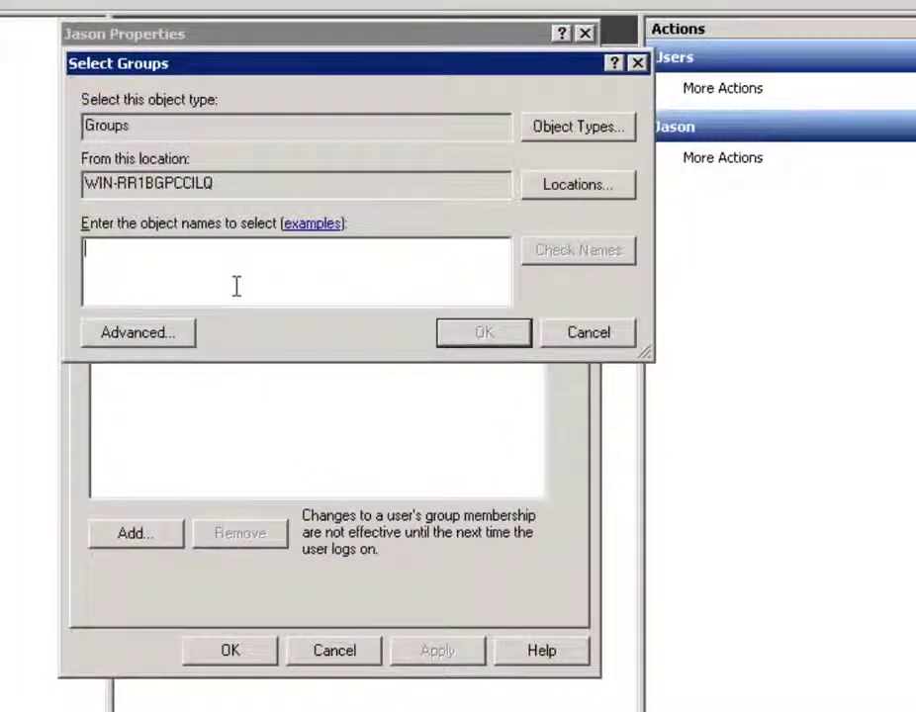
pyautogui.write('vp')
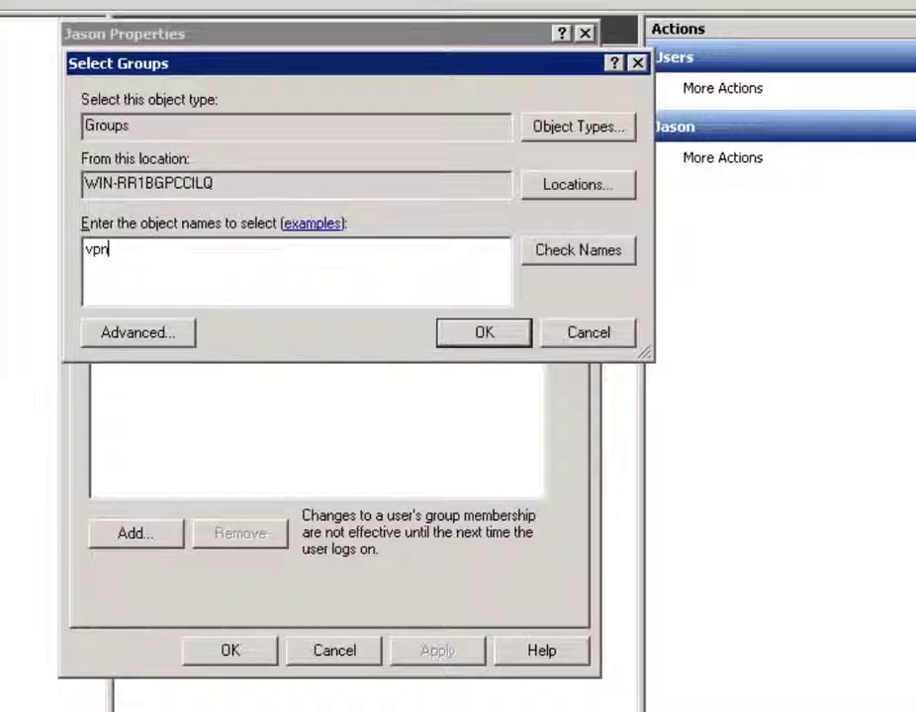
pyautogui.write('n')
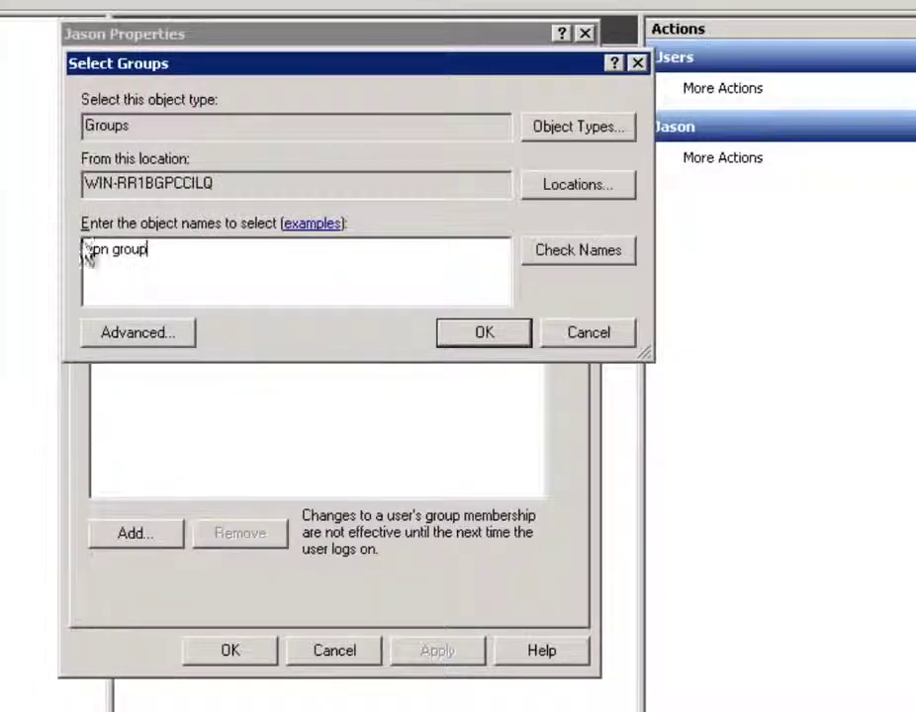
pyautogui.click(598, 260)
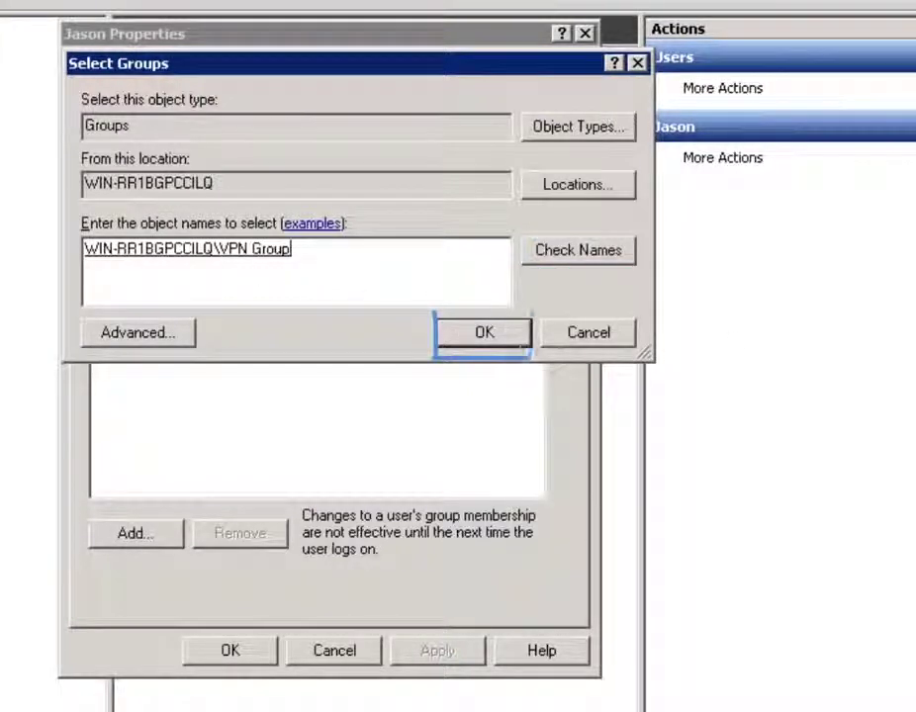
pyautogui.click(484, 338)
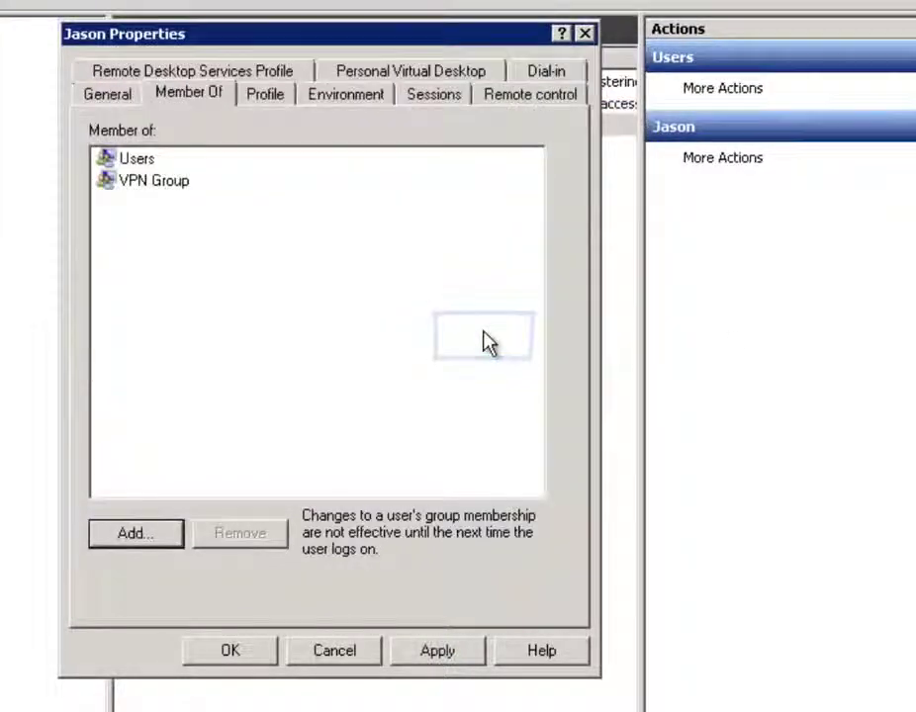
pyautogui.click(448, 660)
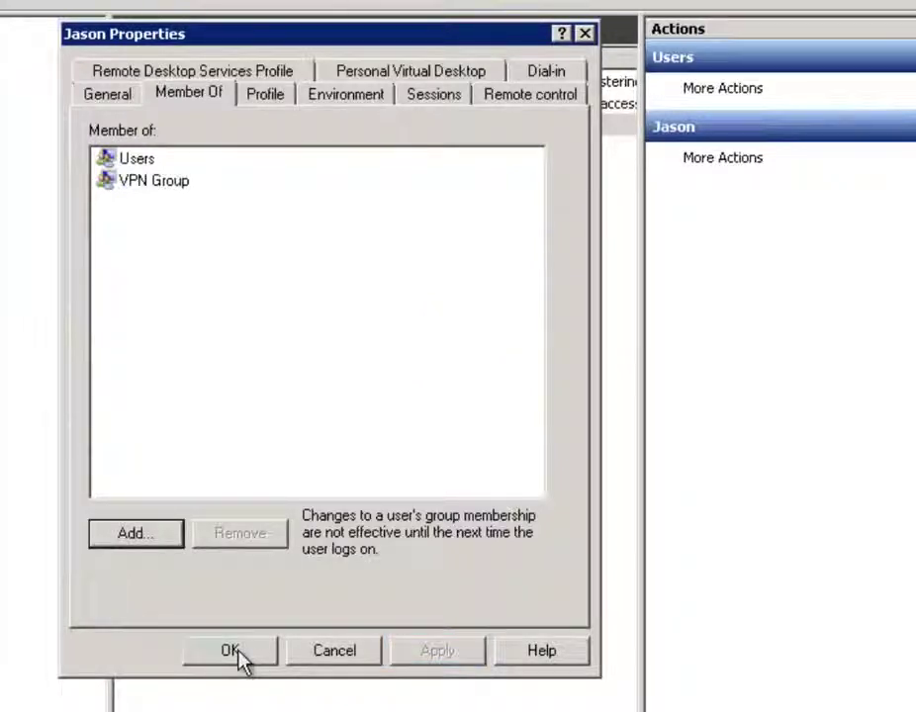
pyautogui.click(238, 654)
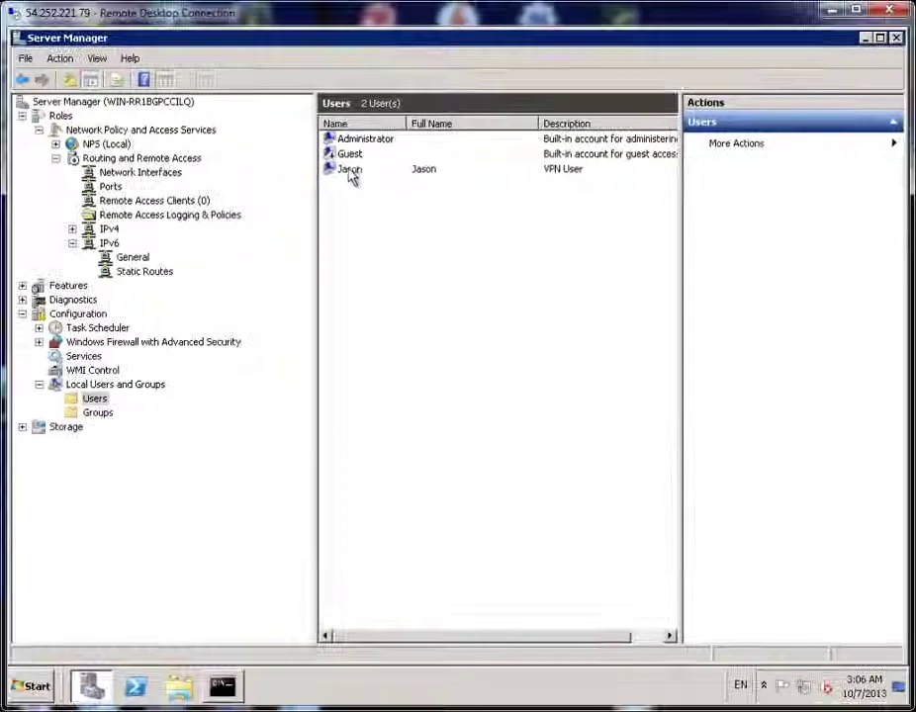
# Confirm in VPN Group's properties that the new user is a member, then minimize Server Manager
pyautogui.click(188, 133)
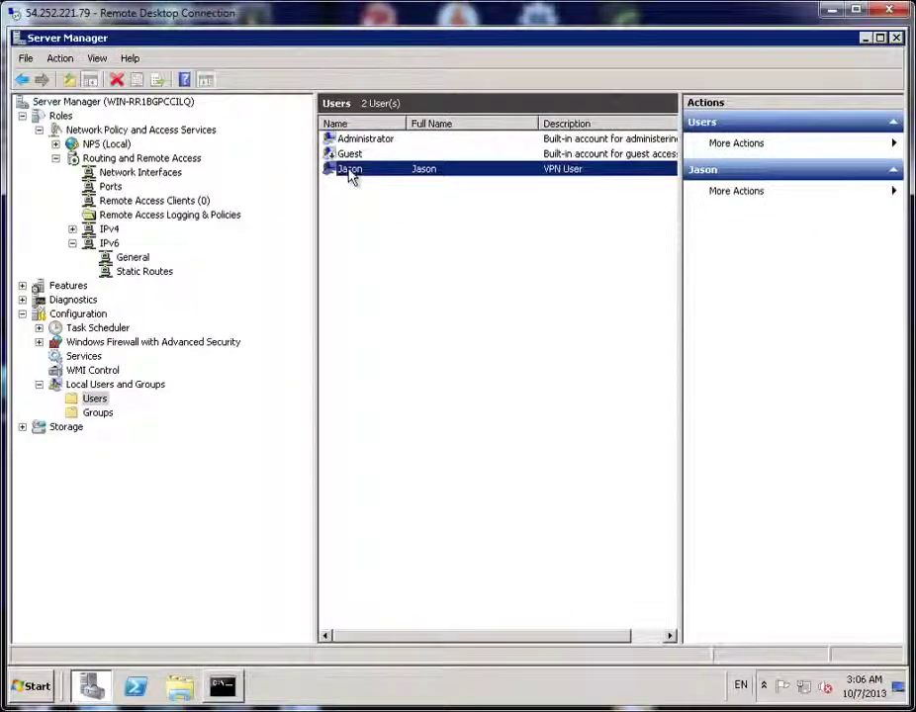
pyautogui.click(97, 413)
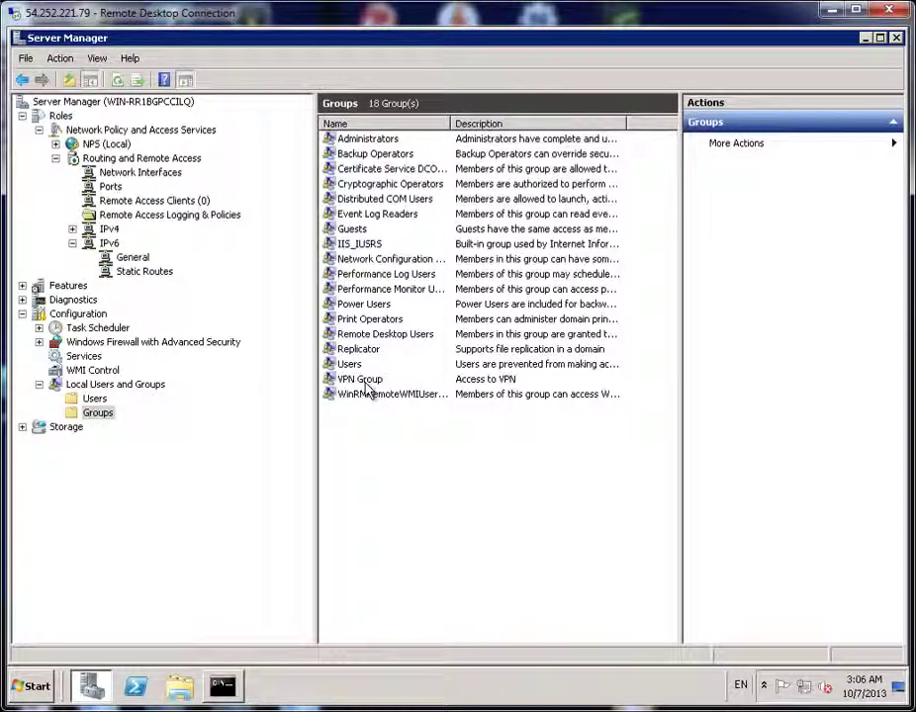
pyautogui.doubleClick(362, 381)
pyautogui.click(333, 276)
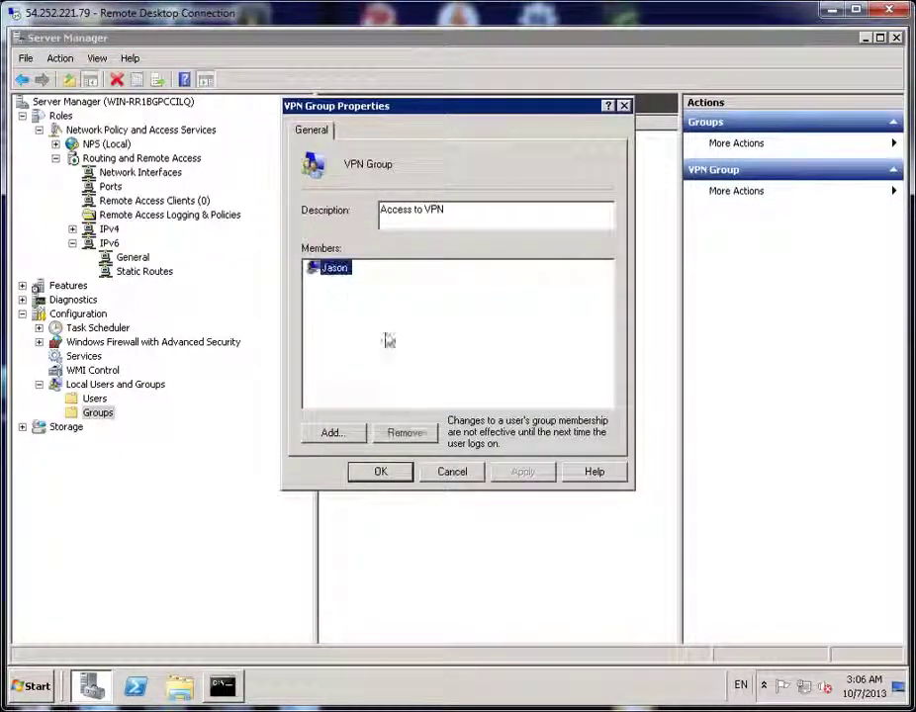
pyautogui.click(383, 474)
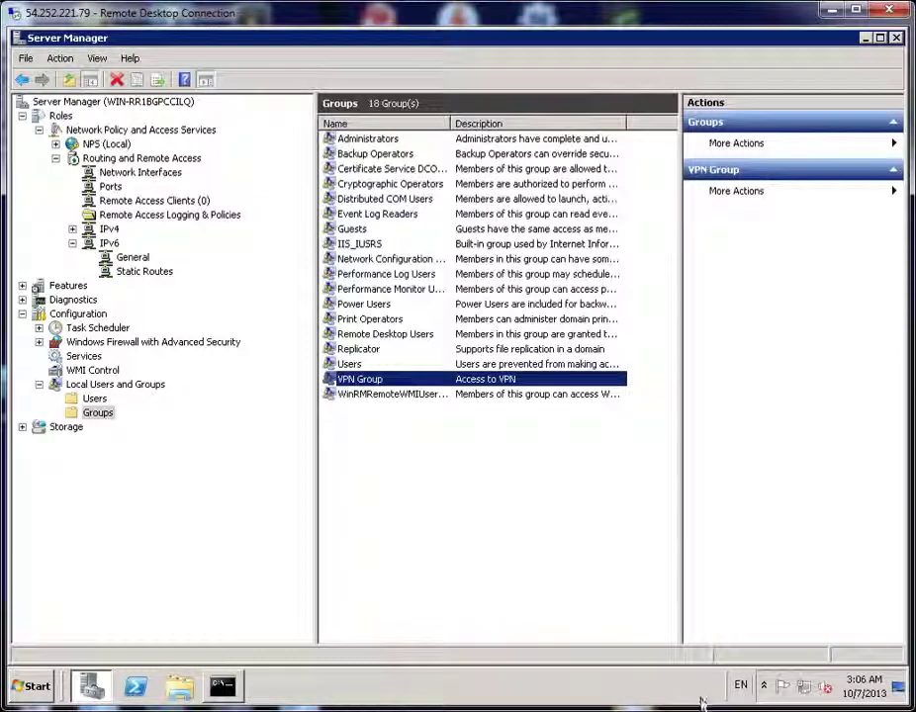
pyautogui.click(504, 504)
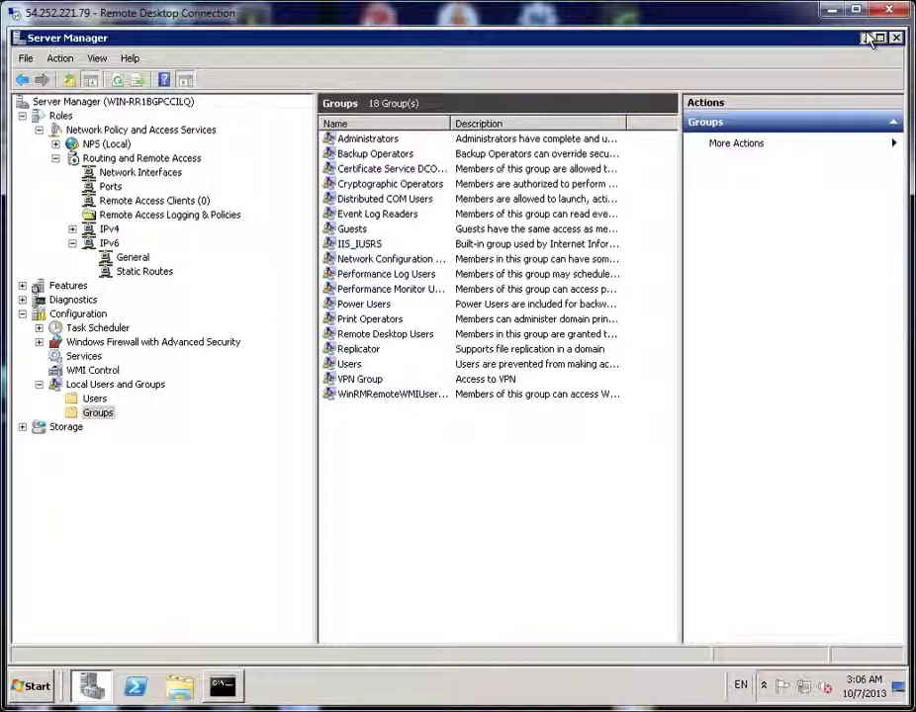
pyautogui.click(865, 38)
# Launch Network Policy Server from Administrative Tools, maximize it, and expand RADIUS Clients and Servers
pyautogui.click(30, 686)
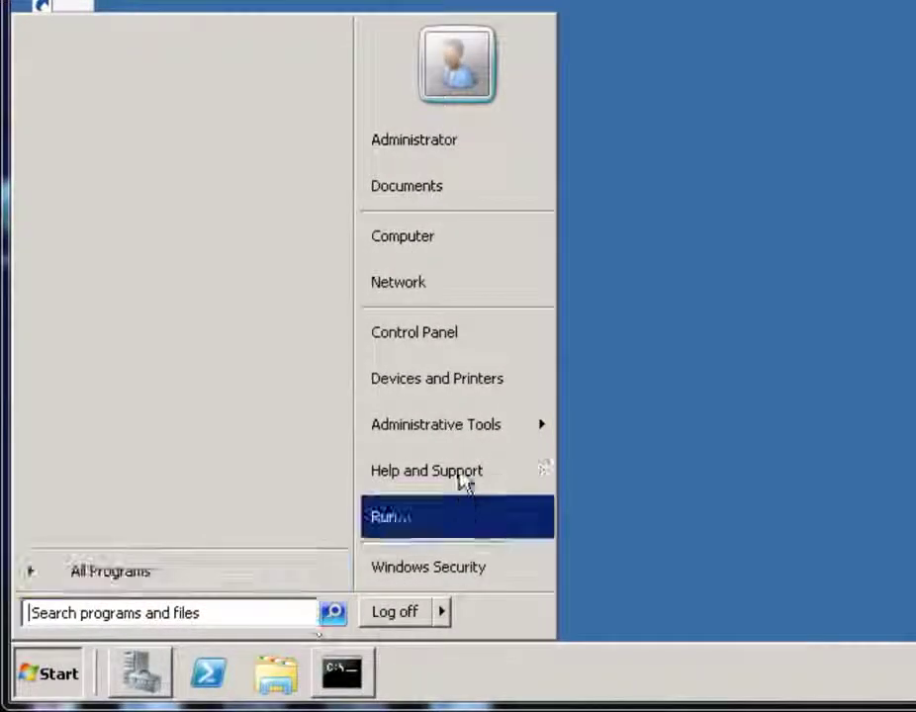
pyautogui.click(470, 444)
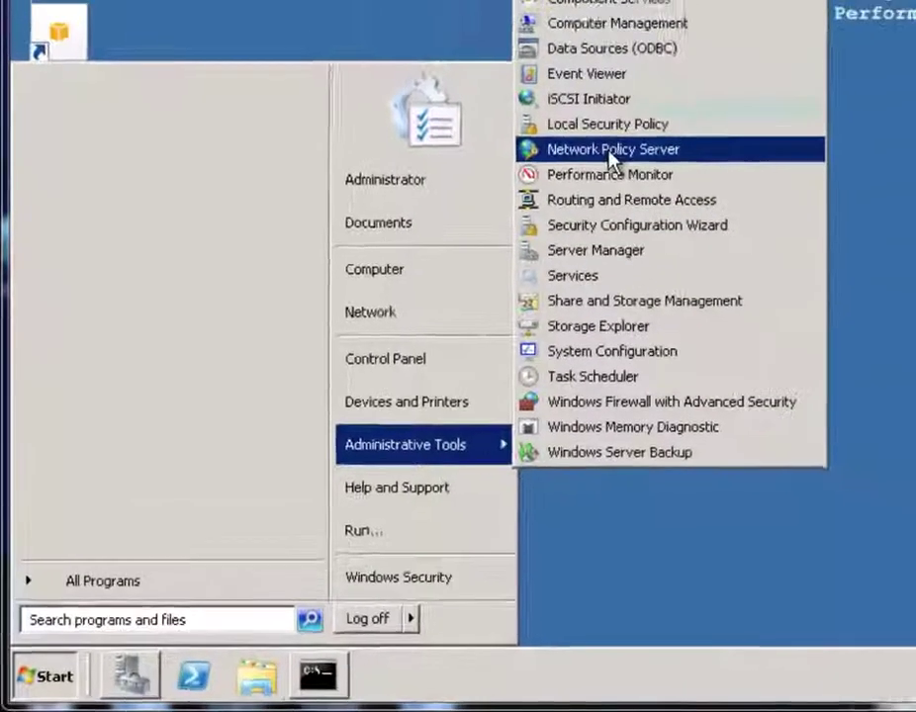
pyautogui.click(655, 109)
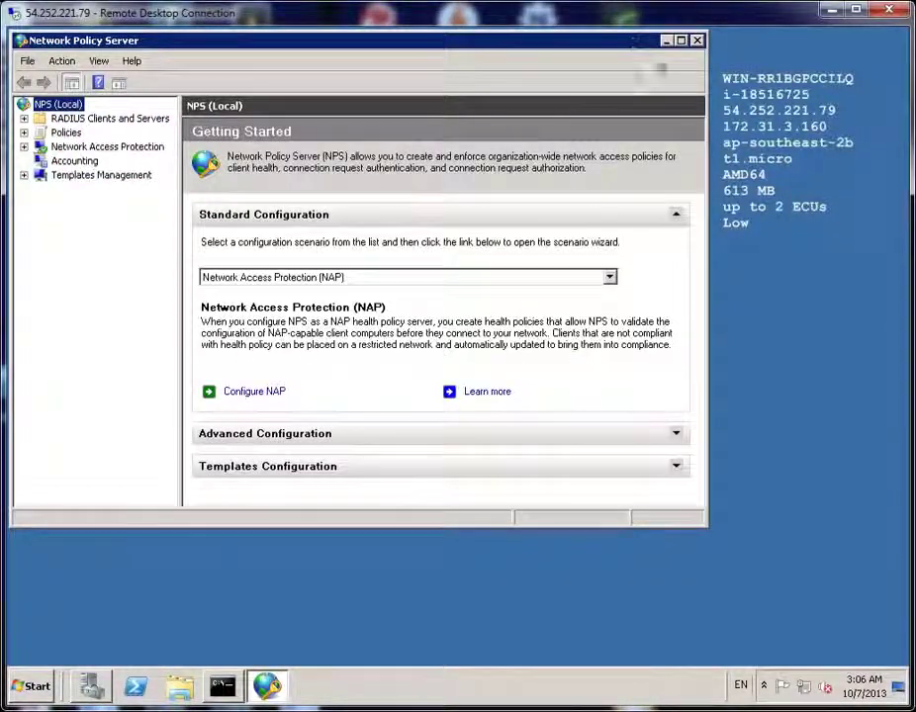
pyautogui.click(681, 40)
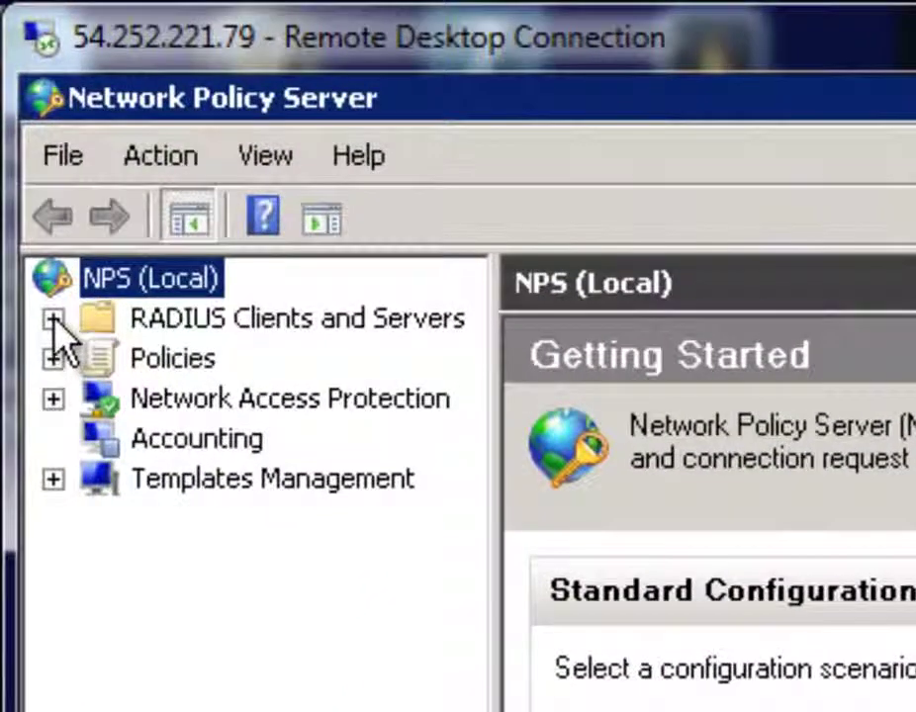
pyautogui.click(47, 284)
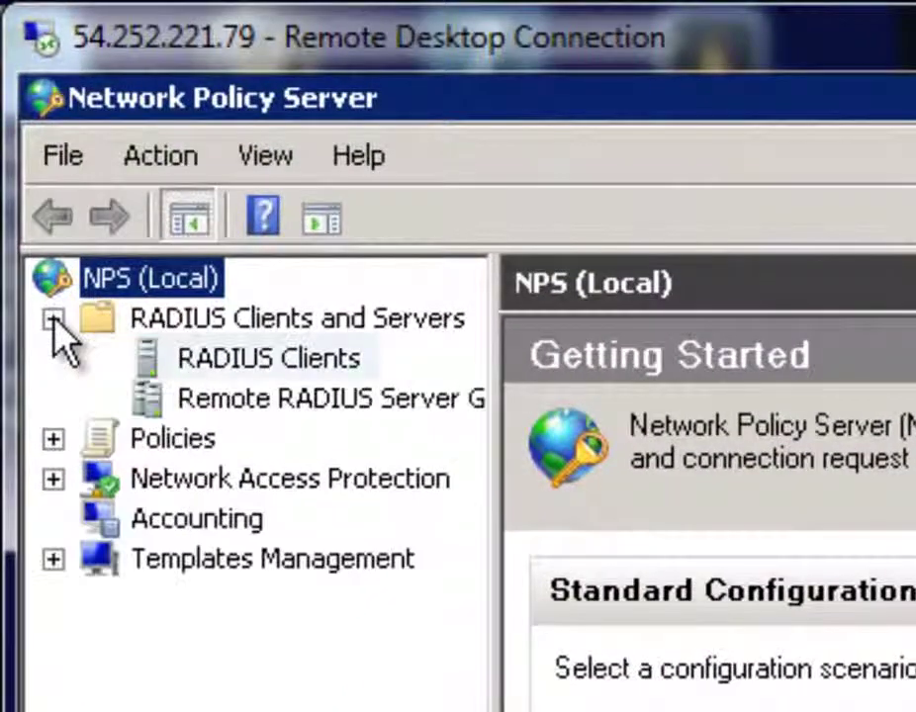
pyautogui.click(219, 362)
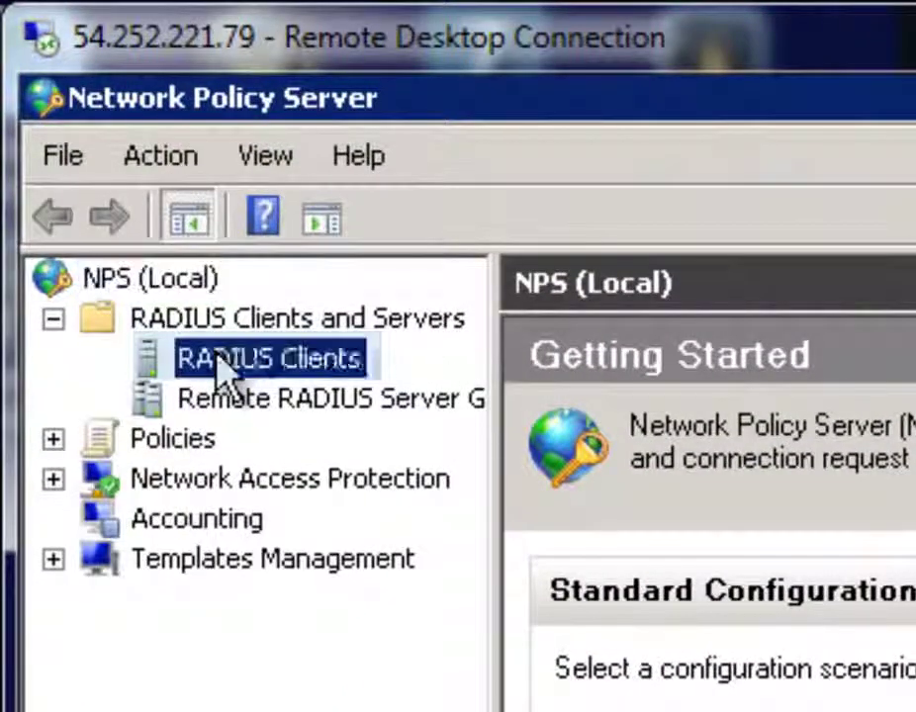
pyautogui.rightClick(219, 361)
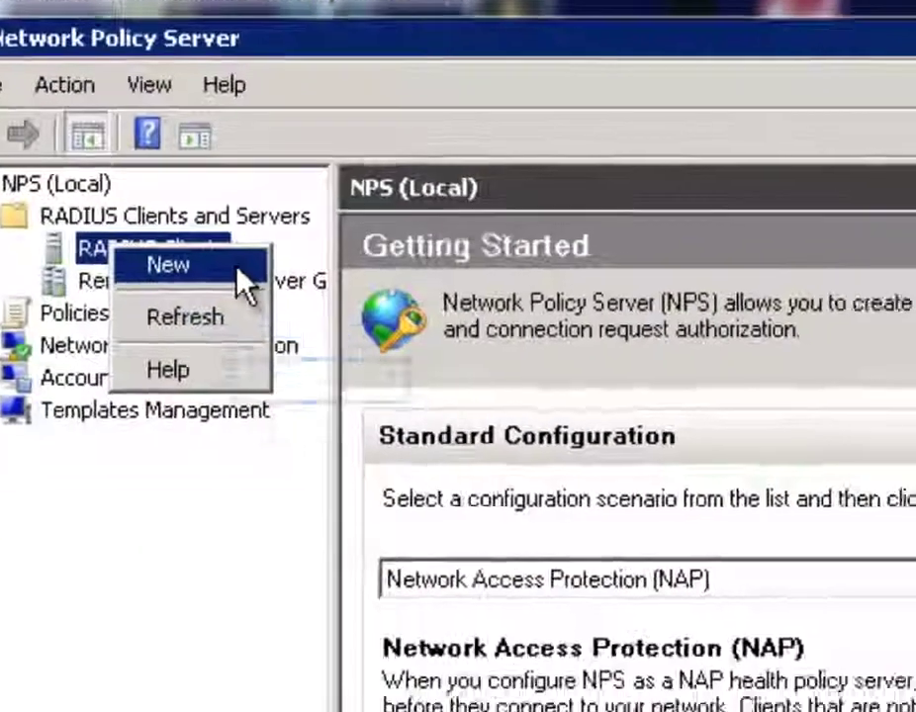
# Add RADIUS client MYVPNSERVER at 172.31.3.160 with an entered and confirmed shared secret
pyautogui.click(361, 382)
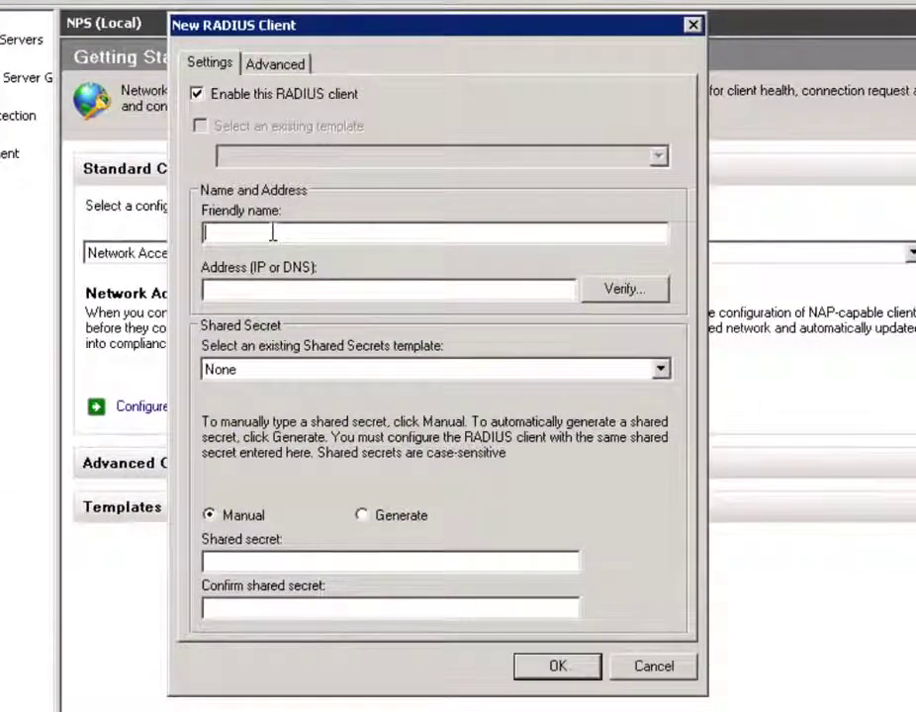
pyautogui.write('MYVPN')
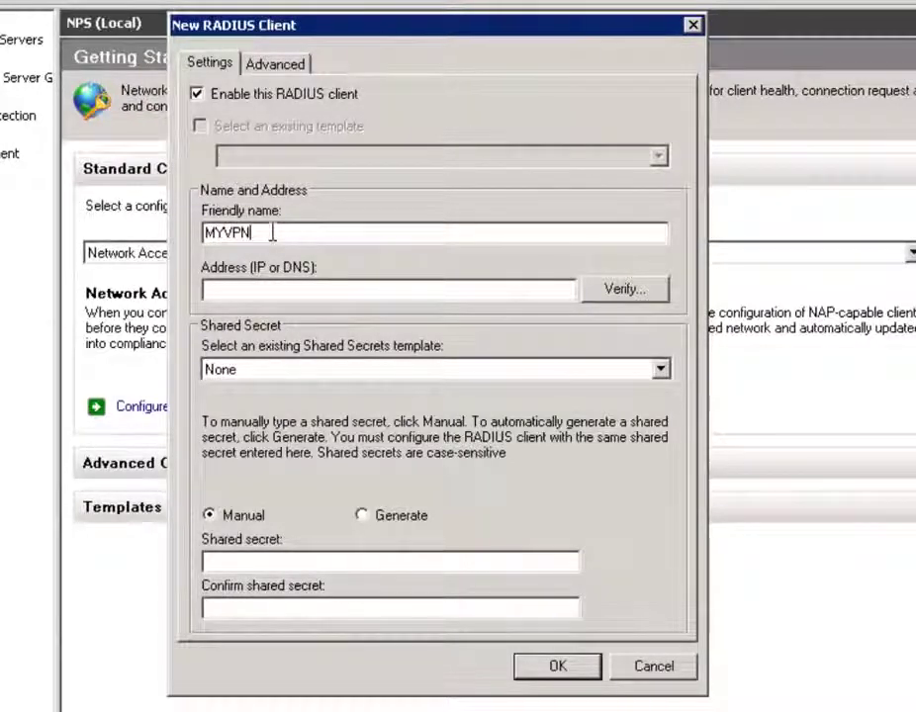
pyautogui.write('SERVER')
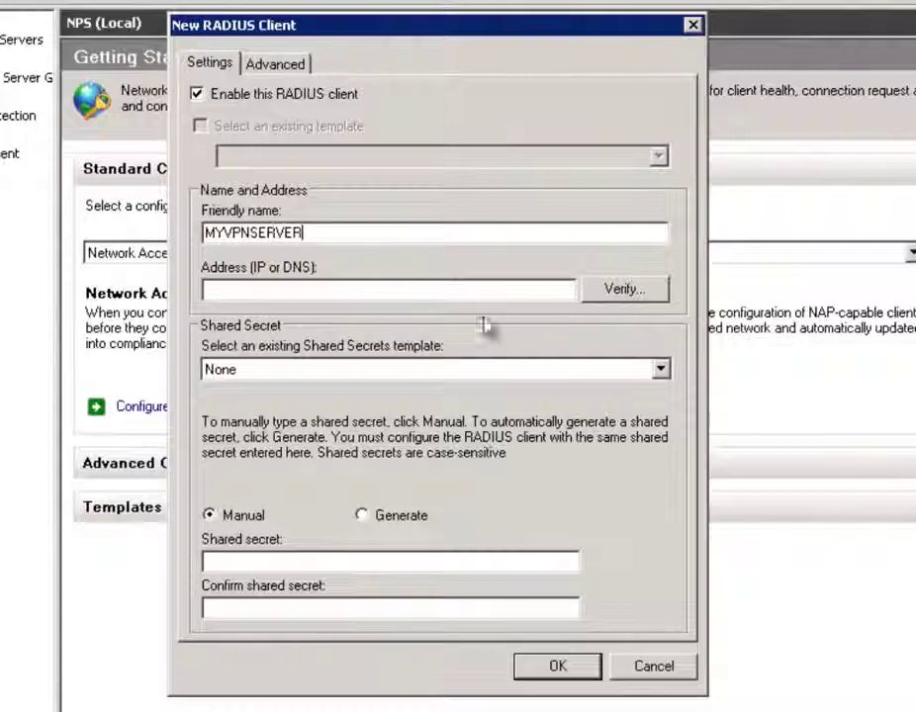
pyautogui.click(415, 290)
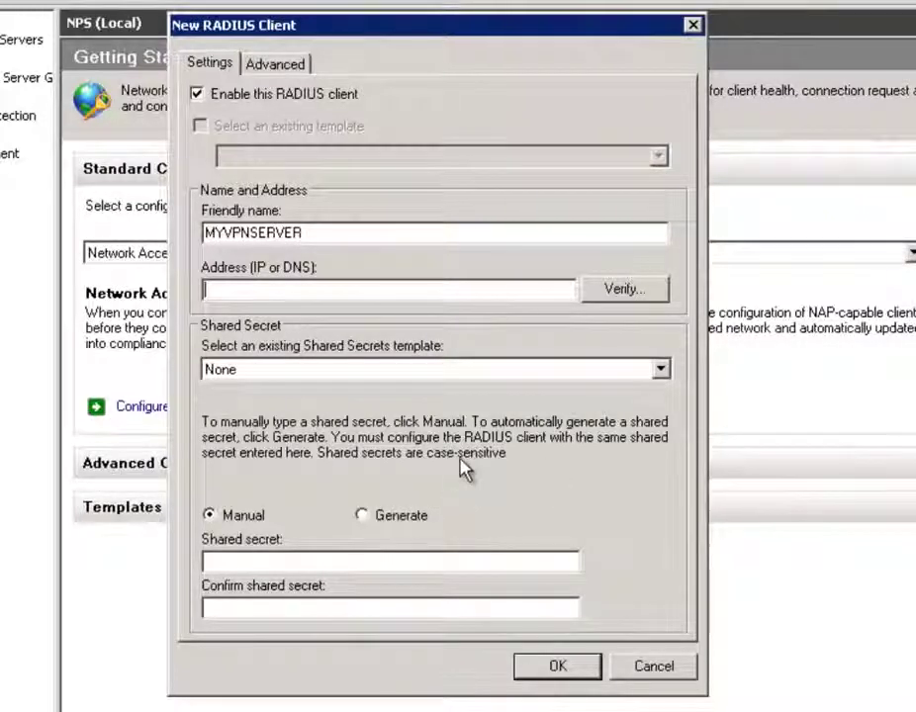
pyautogui.write('172')
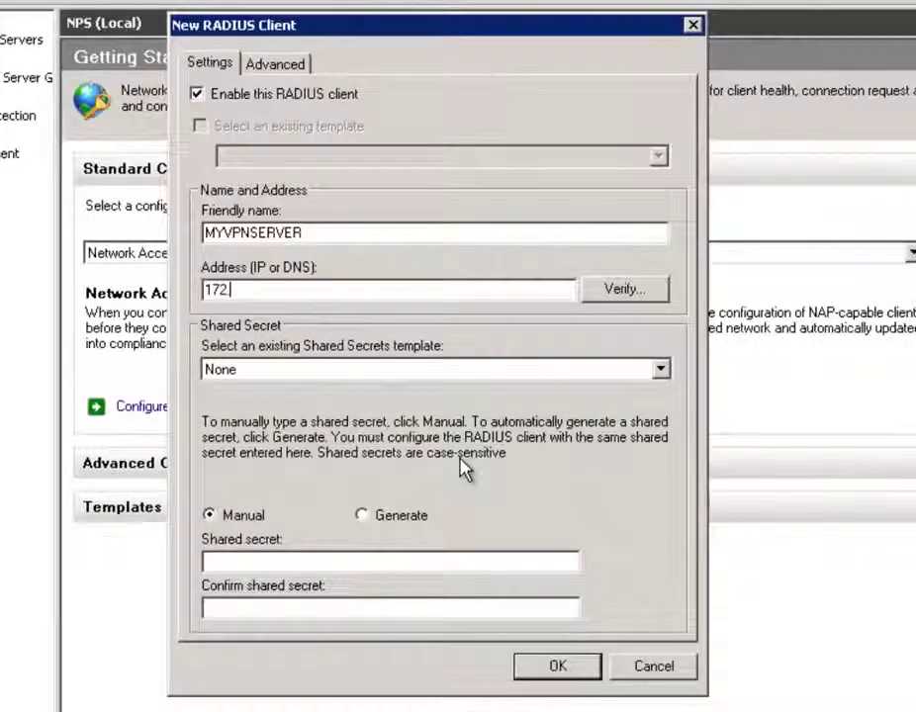
pyautogui.write('.31.3.160')
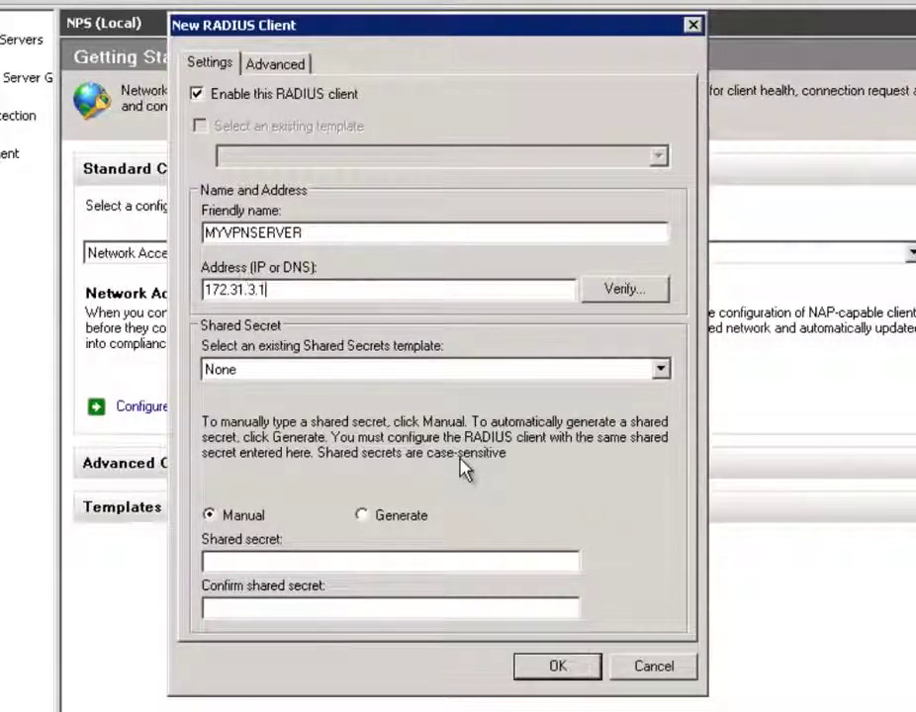
pyautogui.click(336, 561)
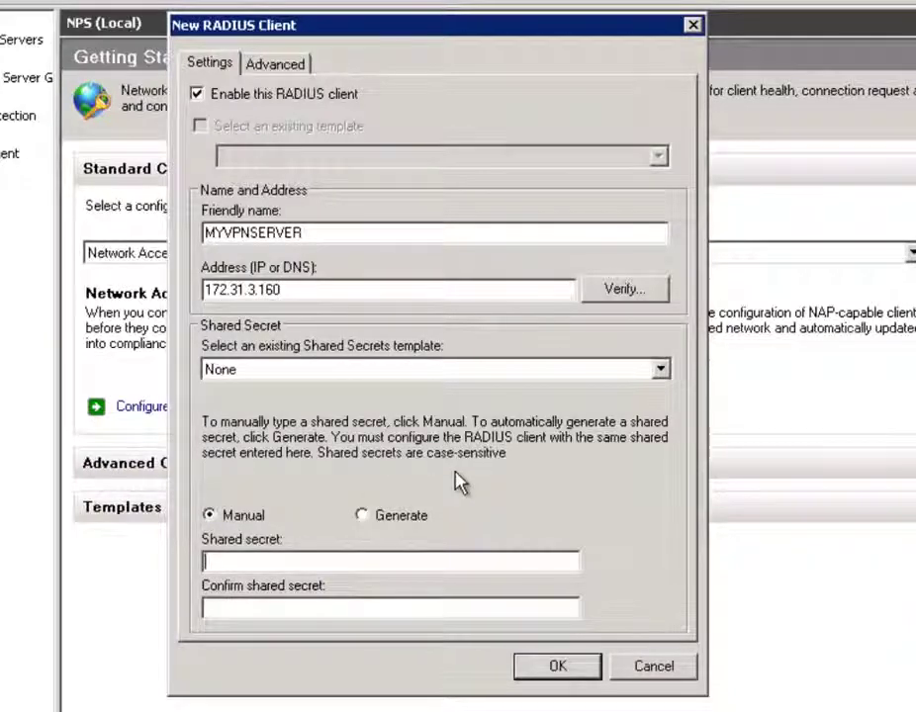
pyautogui.write('••')
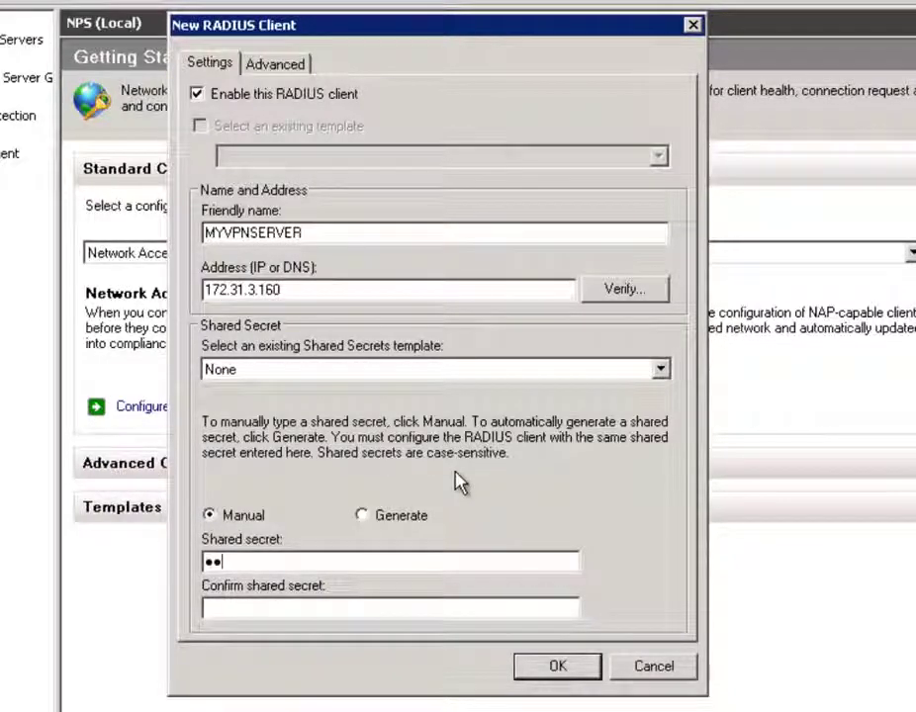
pyautogui.press('Tab')
pyautogui.write('345')
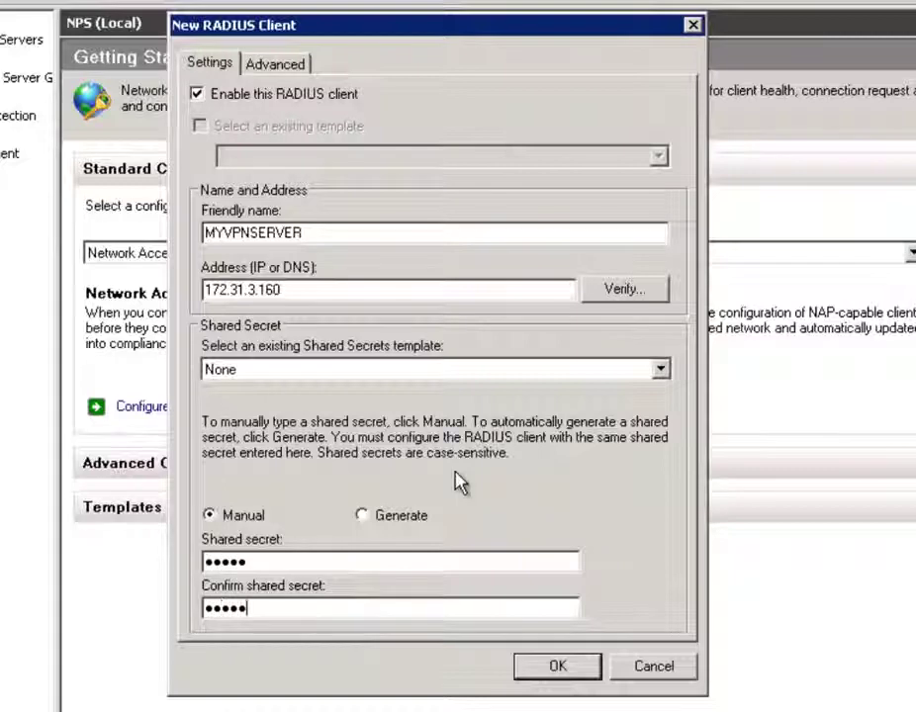
pyautogui.click(569, 669)
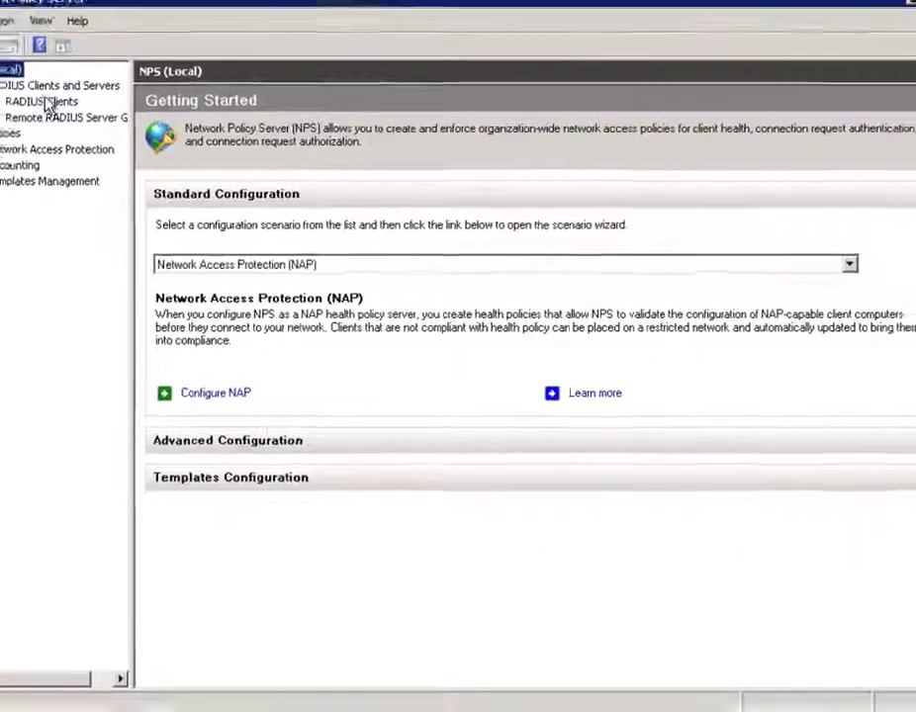
# Check that MYVPNSERVER appears as an enabled RADIUS client, then expand Policies to Network Policies
pyautogui.click(46, 104)
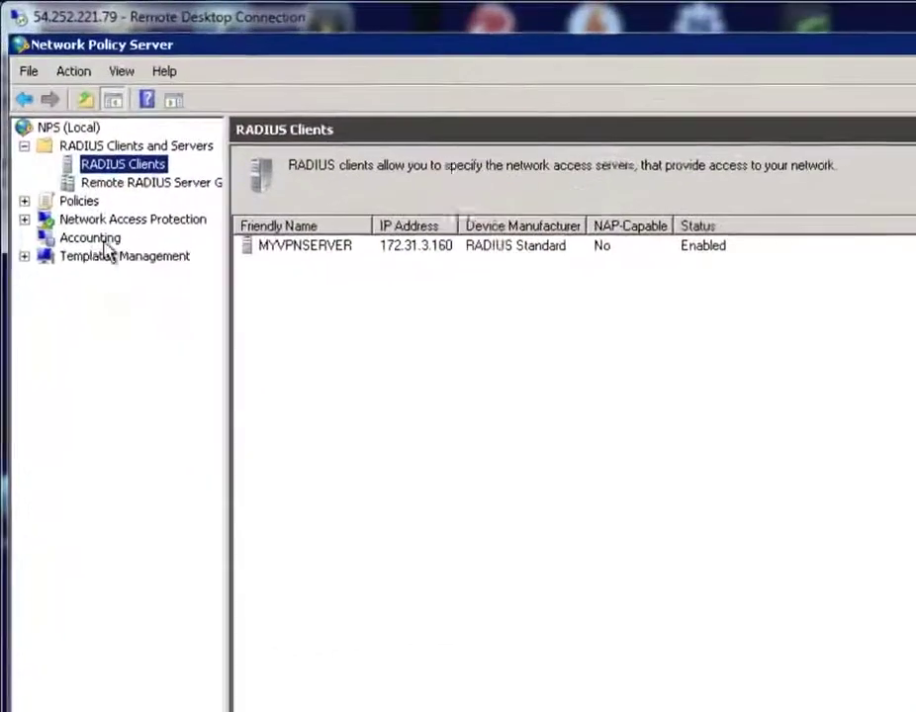
pyautogui.click(24, 201)
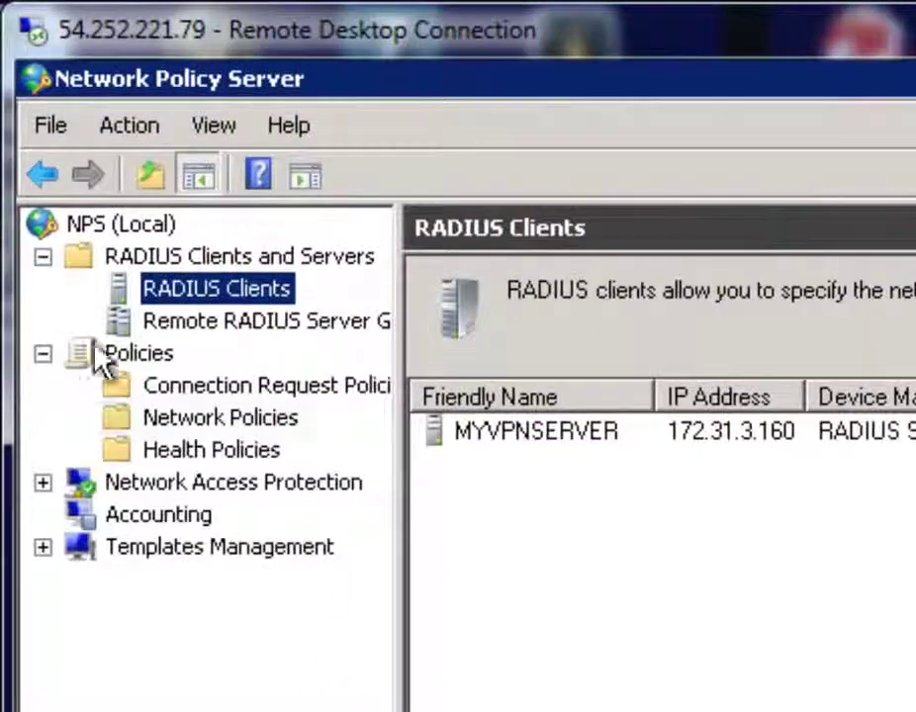
pyautogui.rightClick(169, 428)
# Name a new network policy 'VPN Policy' with server type Remote Access Server(VPN-Dial up)
pyautogui.click(288, 446)
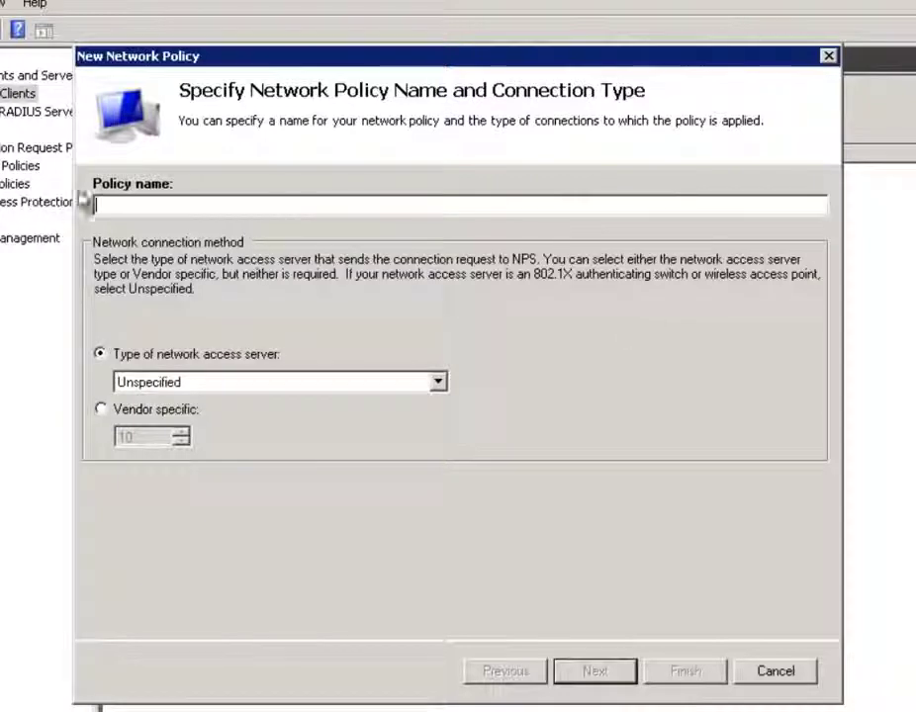
pyautogui.write('VPN ')
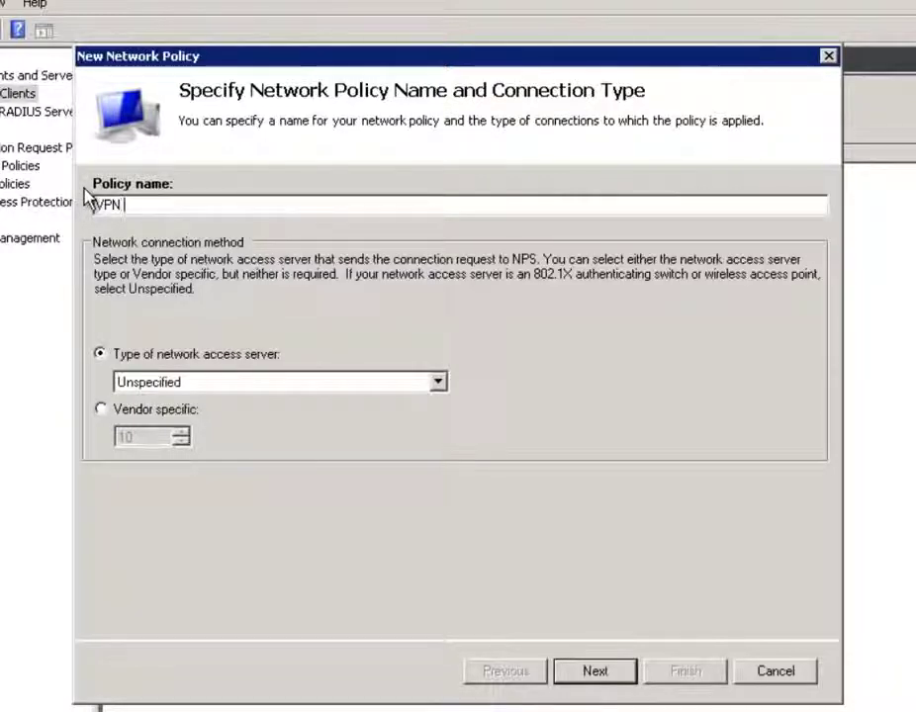
pyautogui.write('Policy')
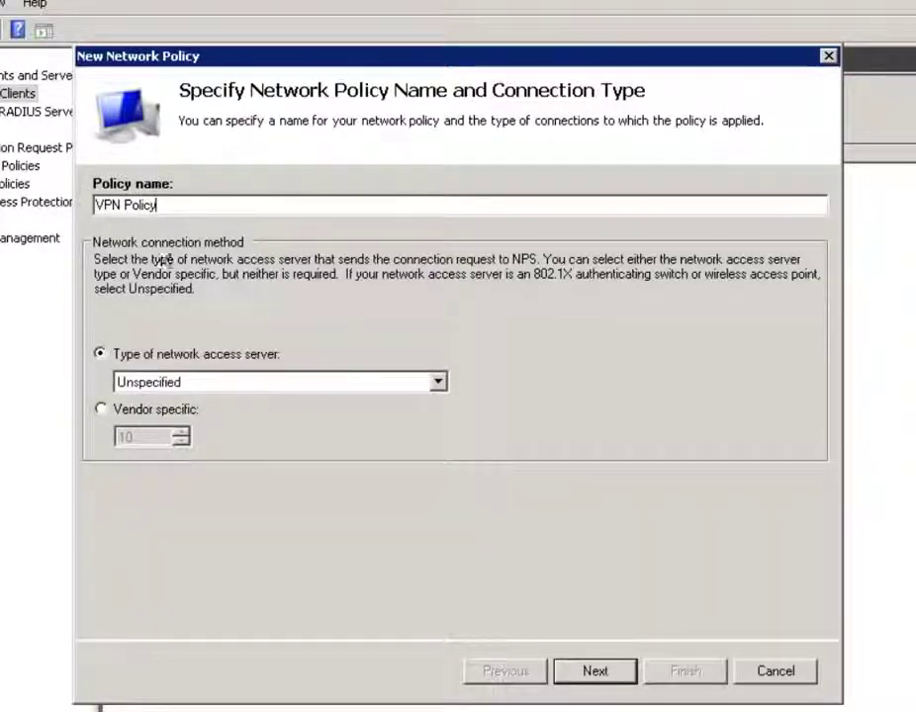
pyautogui.click(307, 382)
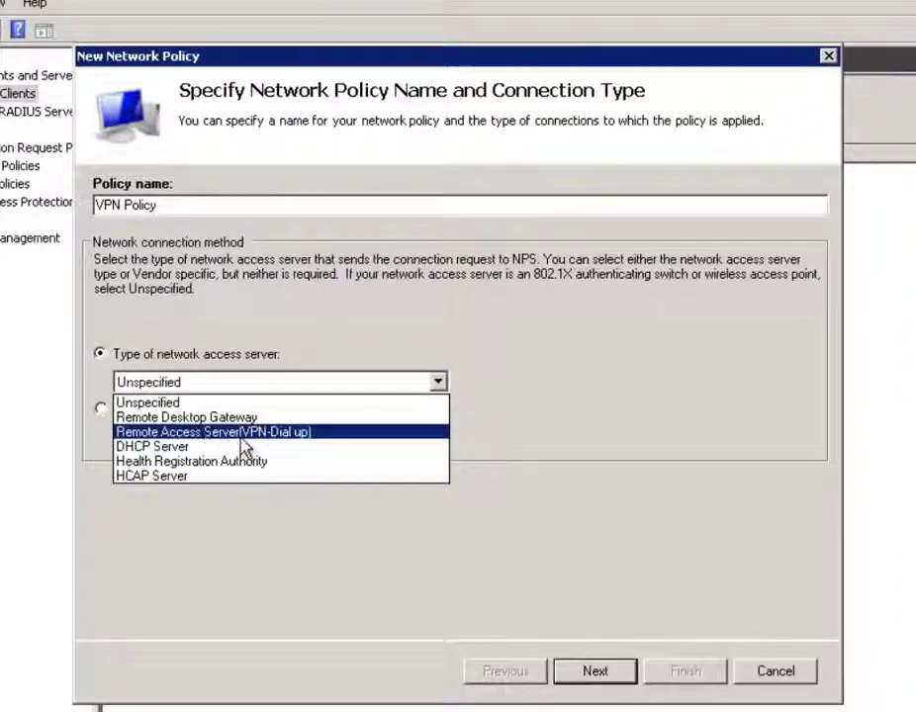
pyautogui.click(299, 443)
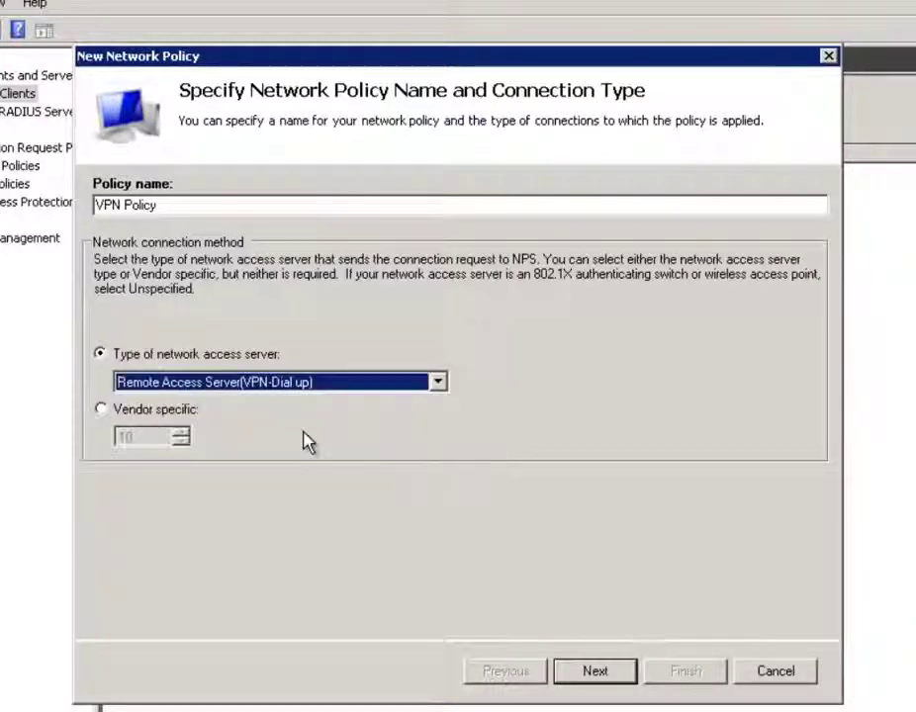
pyautogui.click(607, 670)
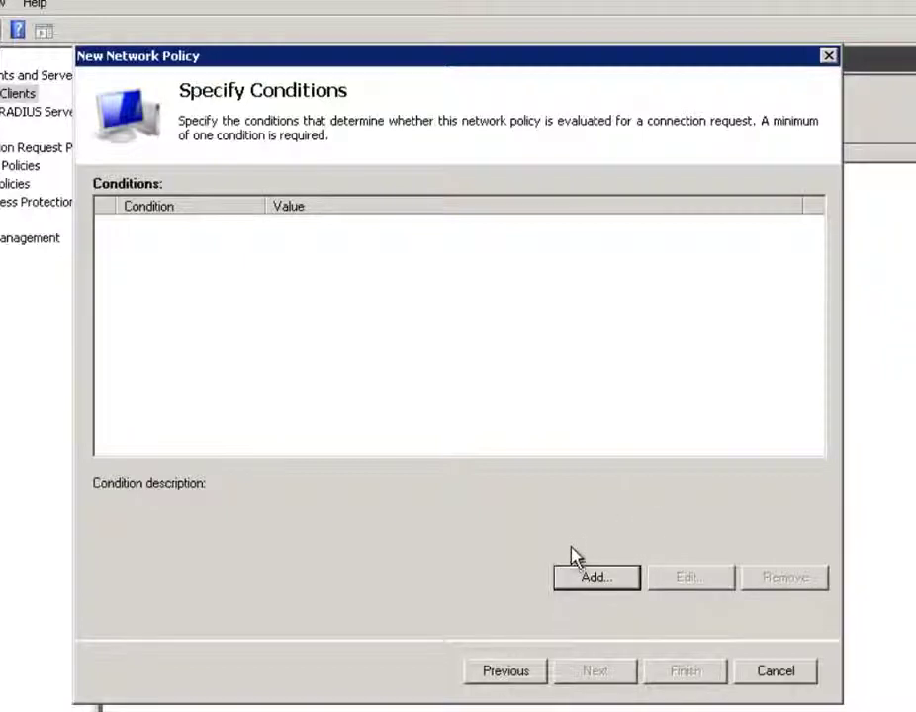
# Add a User Groups condition requiring membership in VPN Group to the policy
pyautogui.click(603, 578)
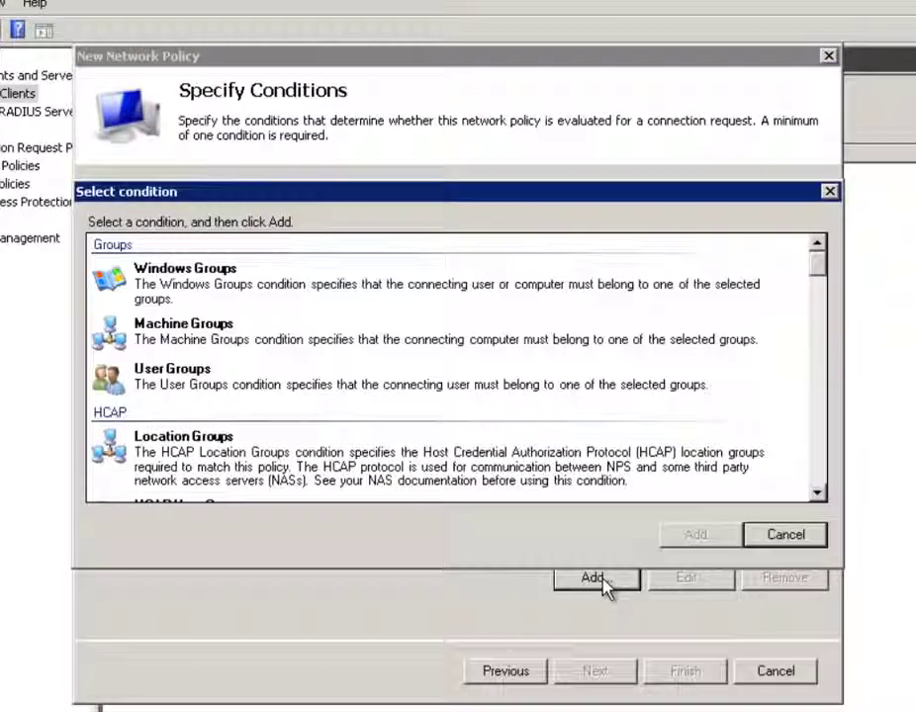
pyautogui.click(243, 396)
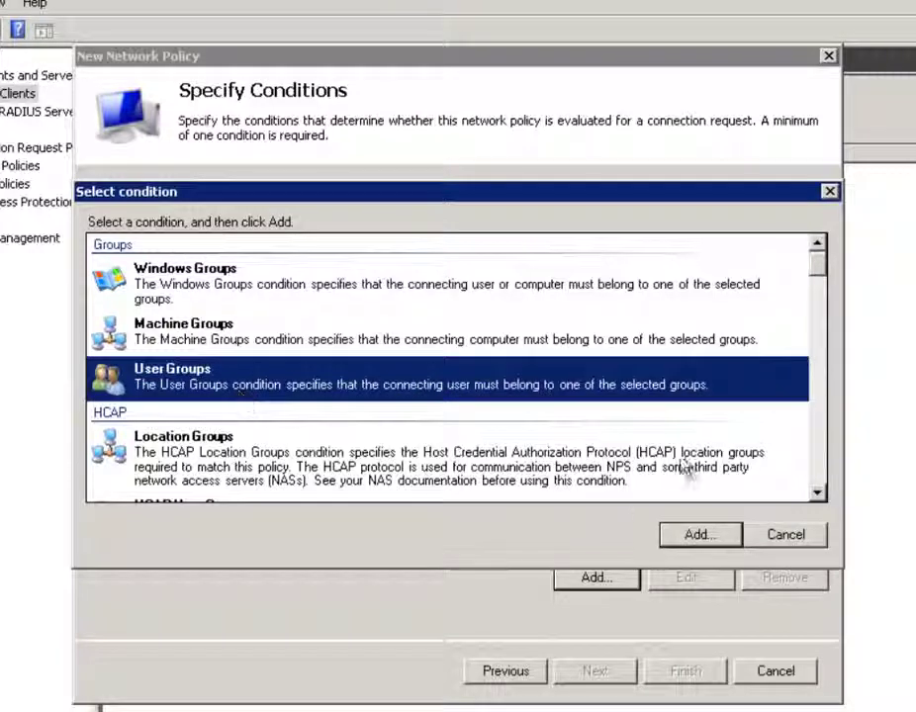
pyautogui.click(717, 537)
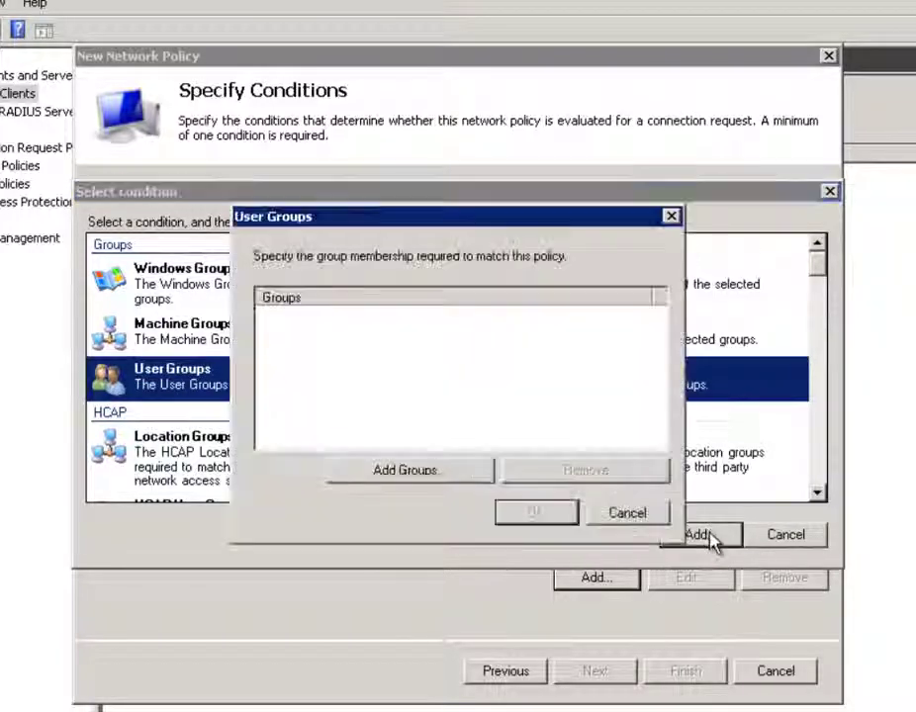
pyautogui.click(427, 475)
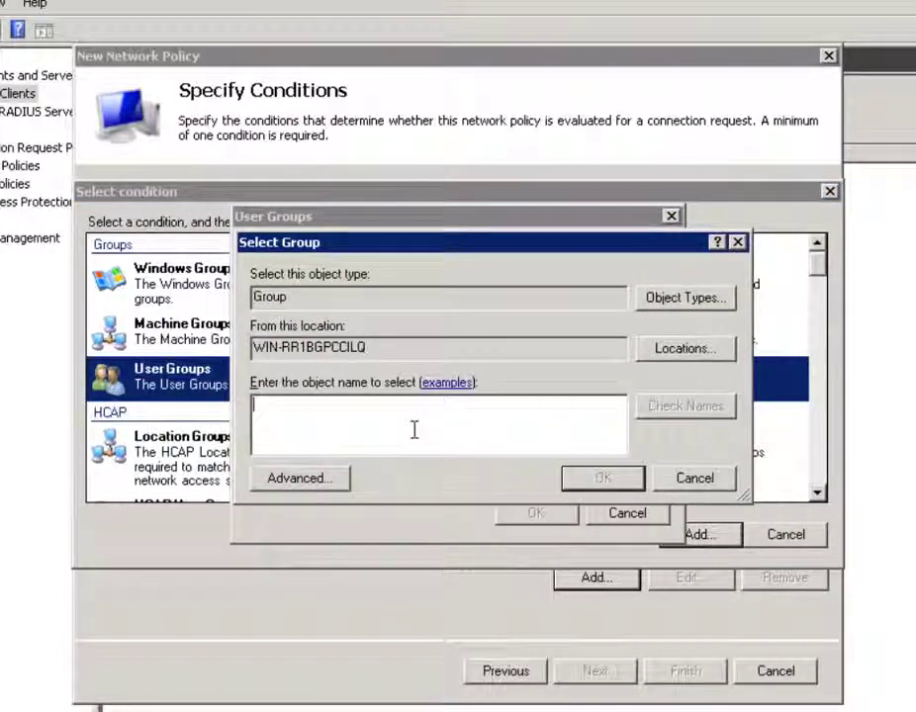
pyautogui.write('von')
pyautogui.write('pn')
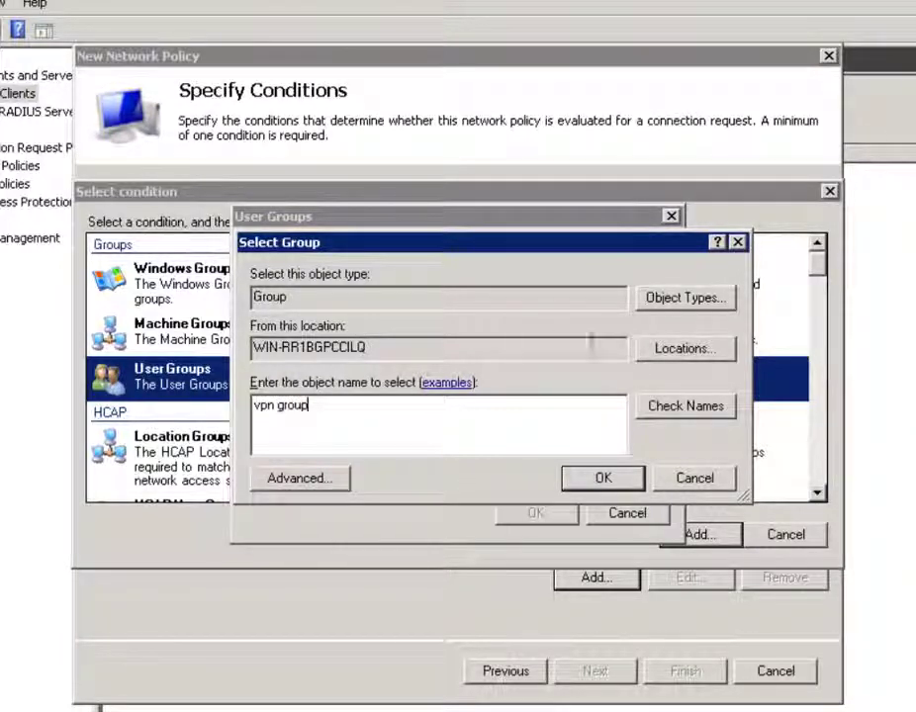
pyautogui.write(' group')
pyautogui.click(698, 407)
pyautogui.click(603, 478)
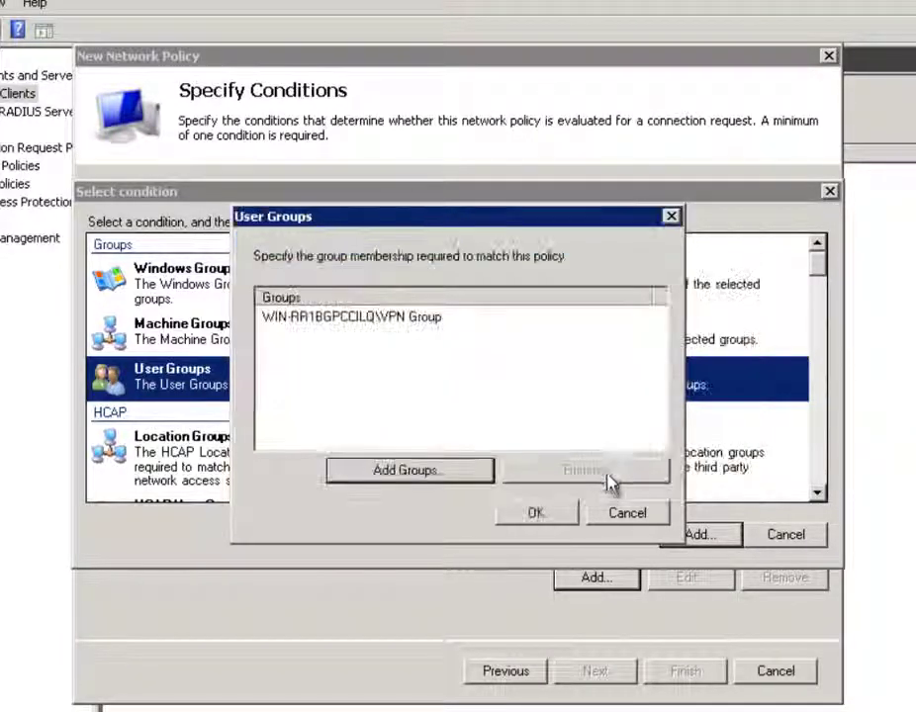
pyautogui.click(540, 515)
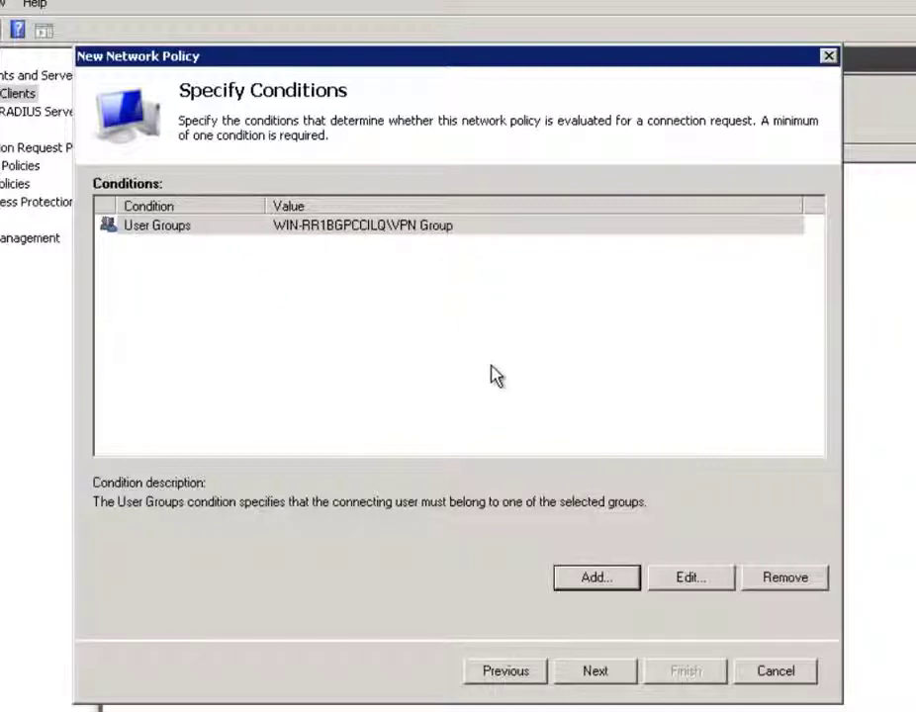
pyautogui.click(607, 677)
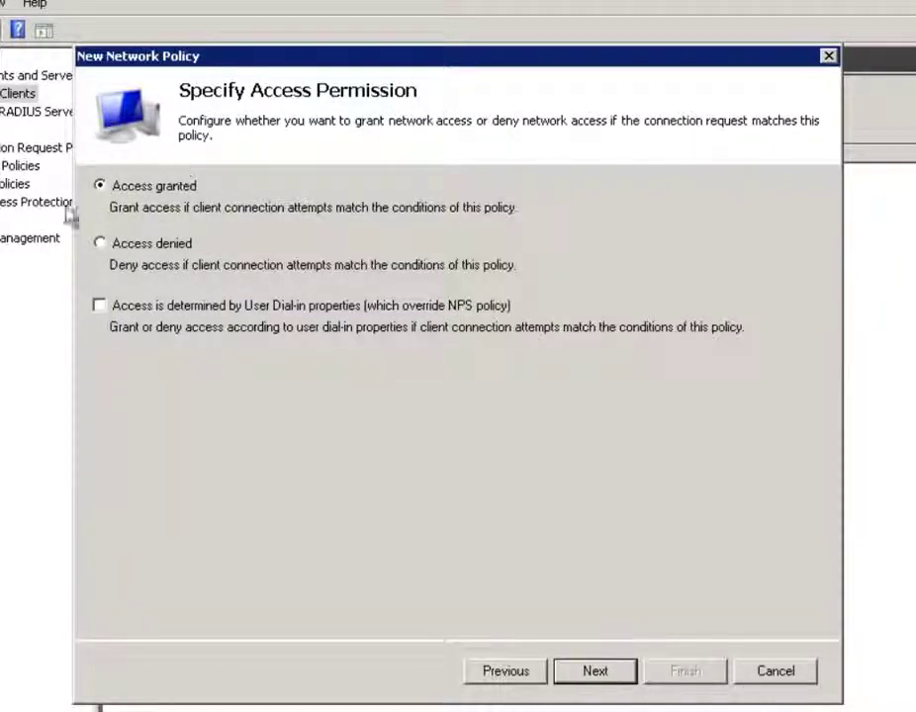
# Keep access granted and default authentication methods, then tick Virtual (VPN) as the NAS port type
pyautogui.click(596, 673)
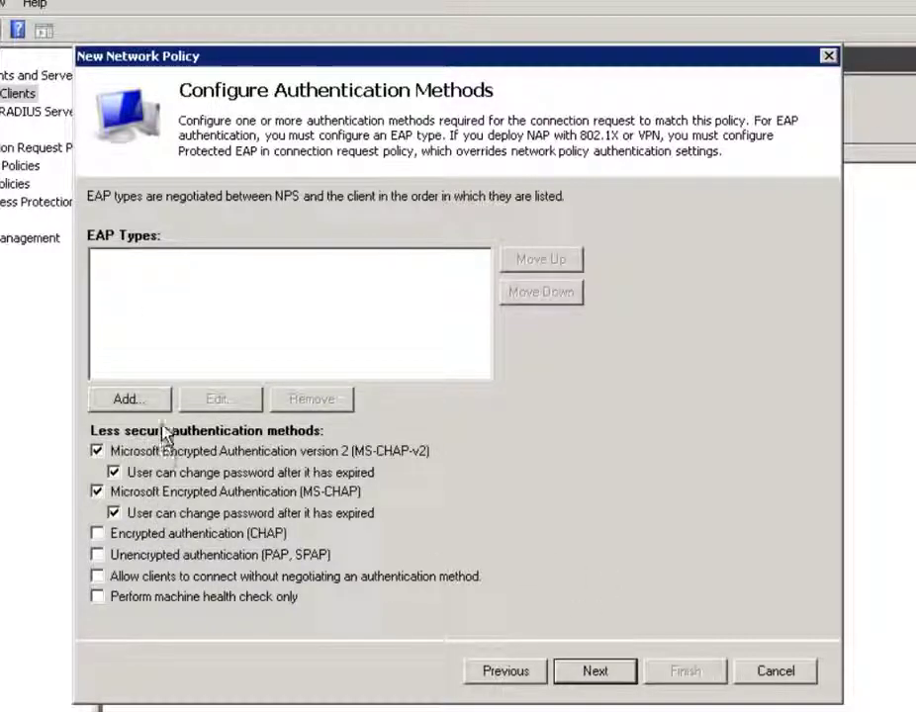
pyautogui.click(618, 673)
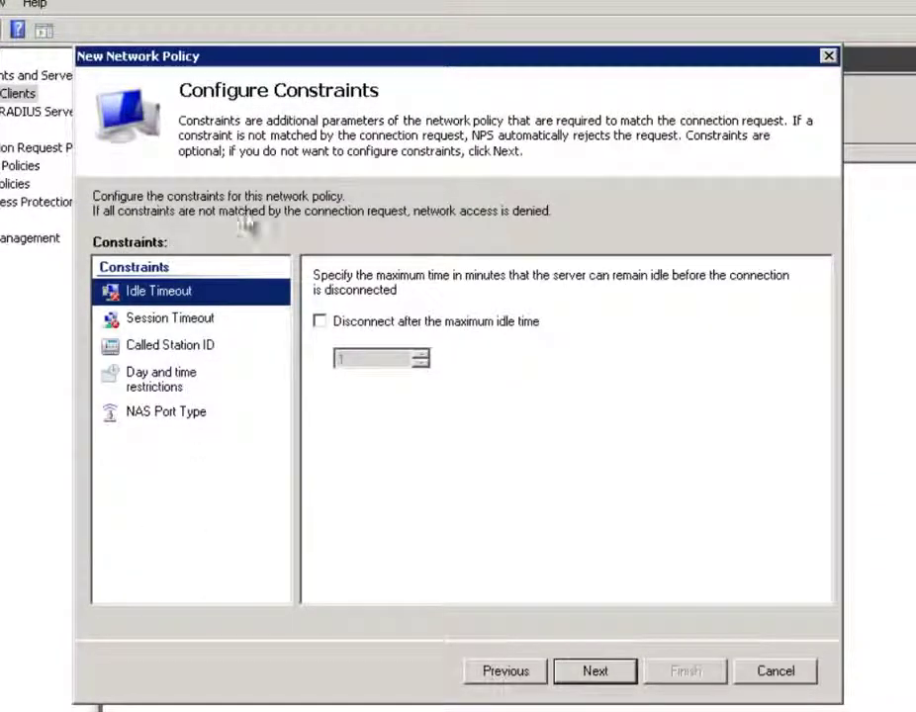
pyautogui.click(188, 423)
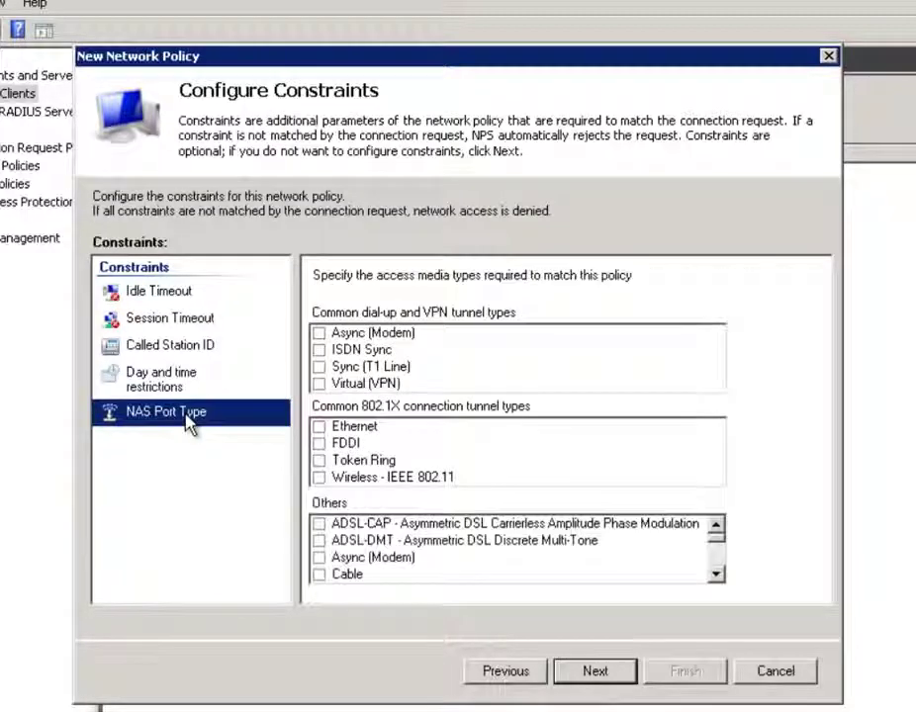
pyautogui.click(319, 384)
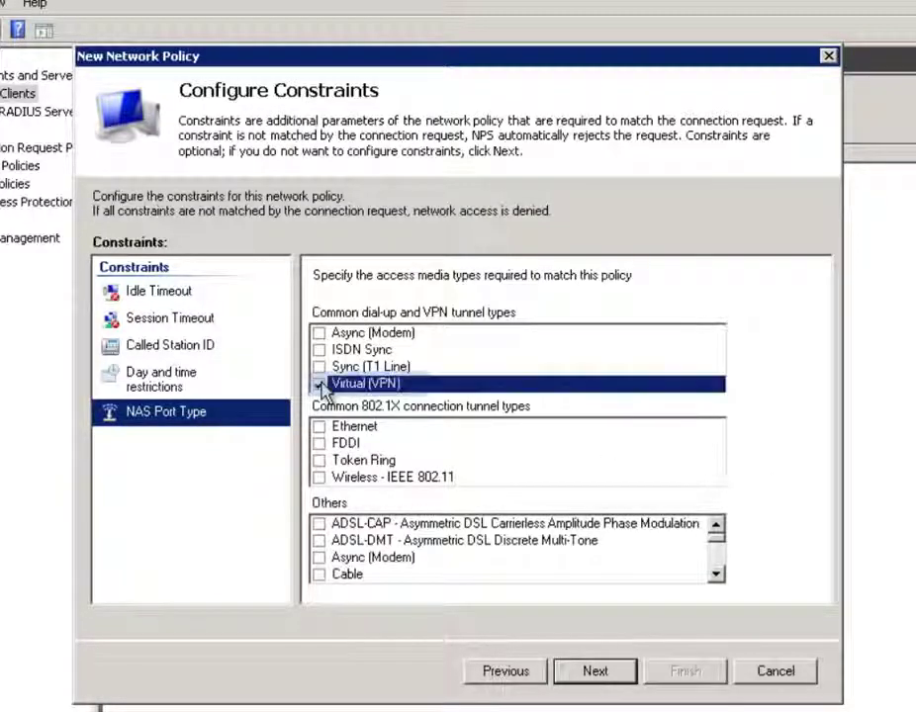
# Re-tick the Virtual (VPN) port type after stray clicks and advance to Configure Settings
pyautogui.doubleClick(717, 575)
pyautogui.click(716, 574)
pyautogui.doubleClick(716, 575)
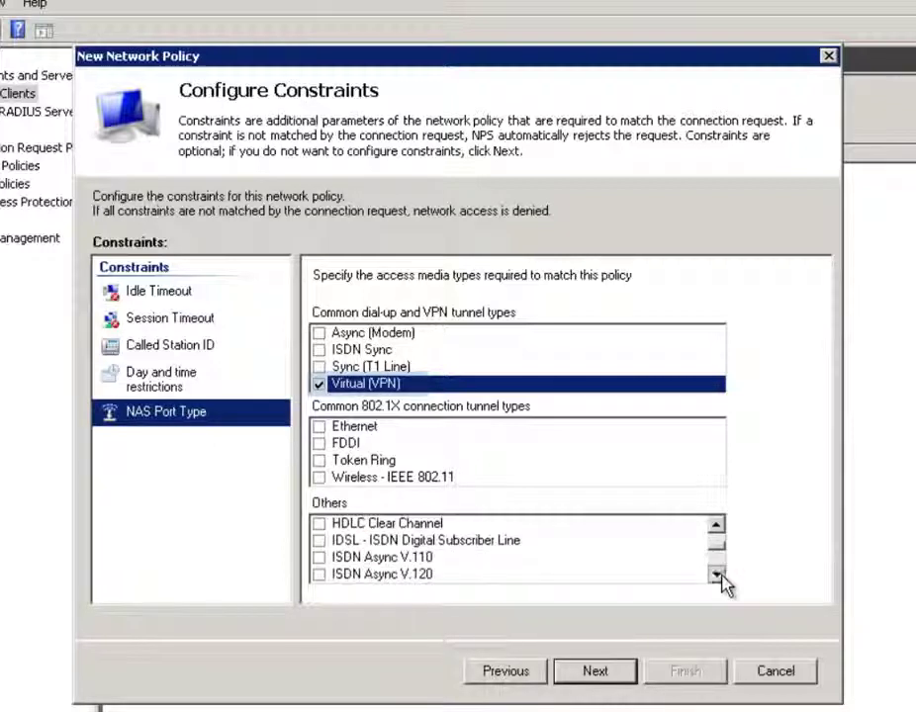
pyautogui.doubleClick(717, 574)
pyautogui.doubleClick(717, 575)
pyautogui.doubleClick(716, 575)
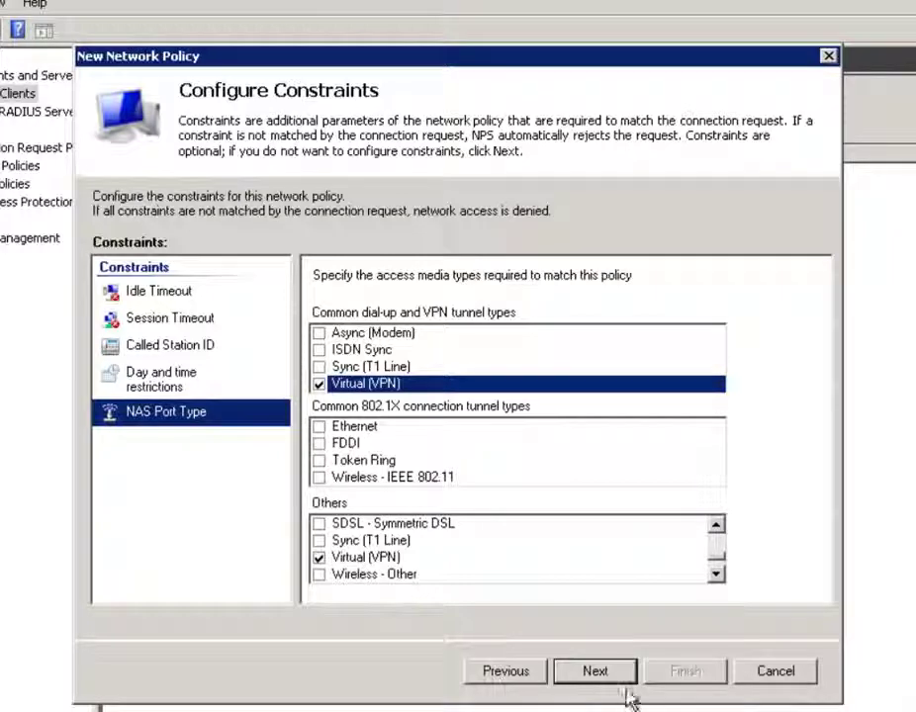
pyautogui.doubleClick(395, 560)
pyautogui.doubleClick(384, 560)
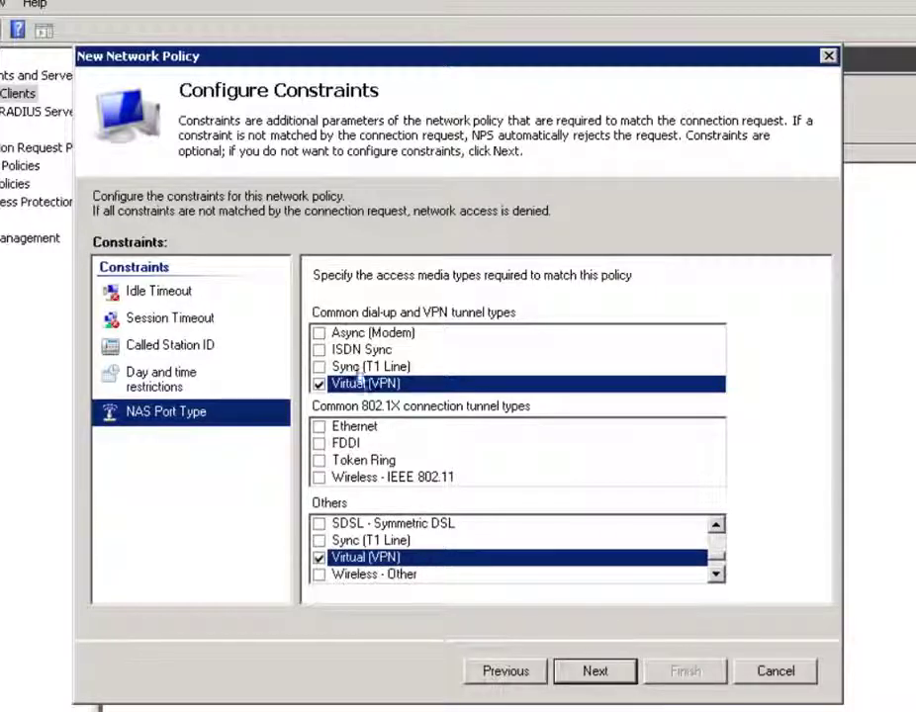
pyautogui.click(596, 672)
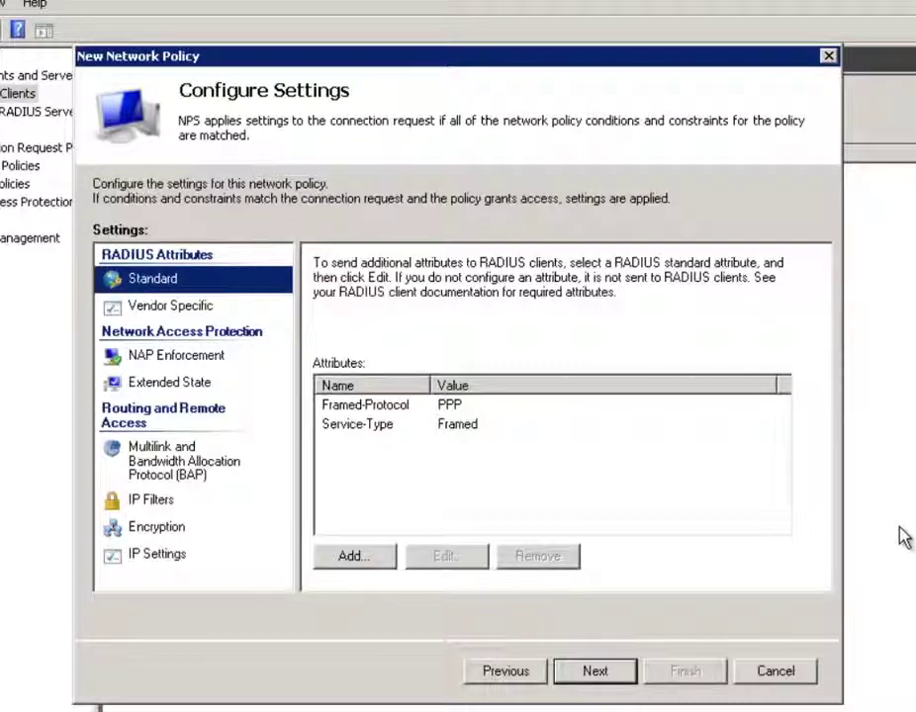
# Keep server-assigned IP addresses and finish creating the VPN Policy
pyautogui.click(155, 557)
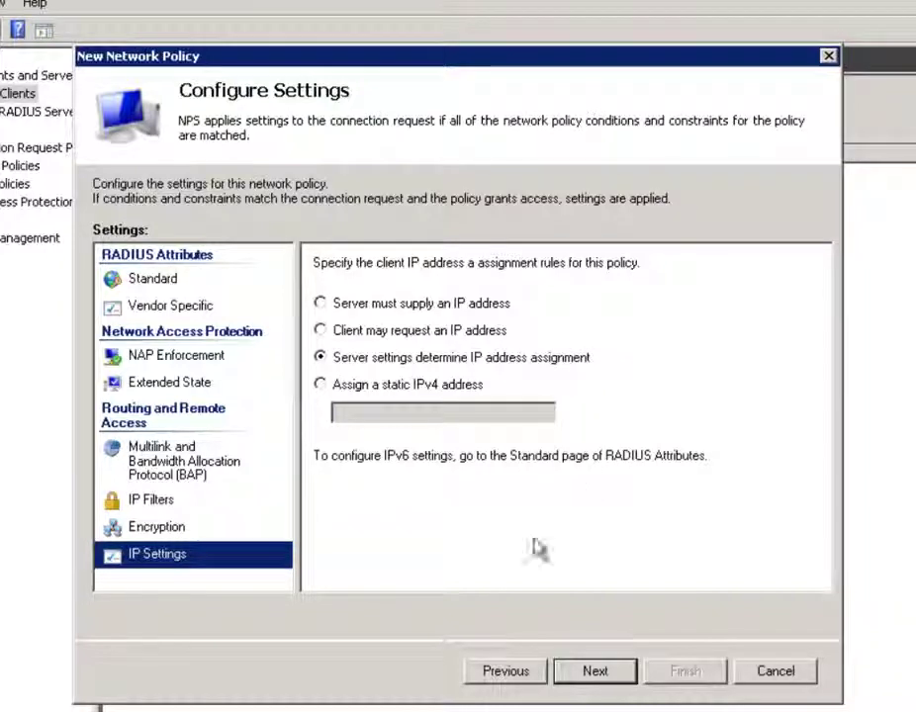
pyautogui.click(613, 677)
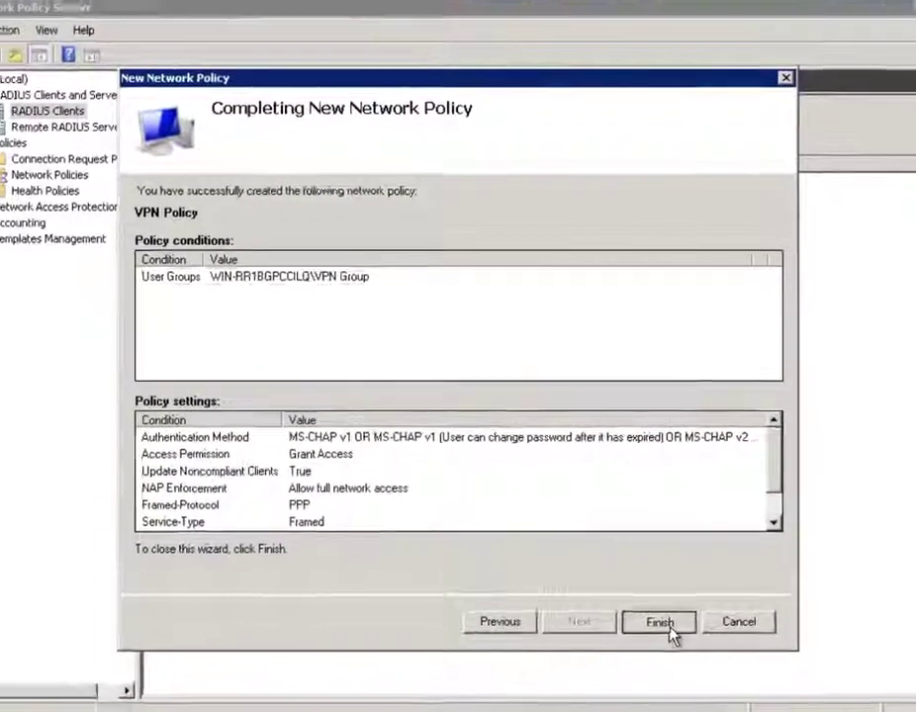
pyautogui.click(708, 673)
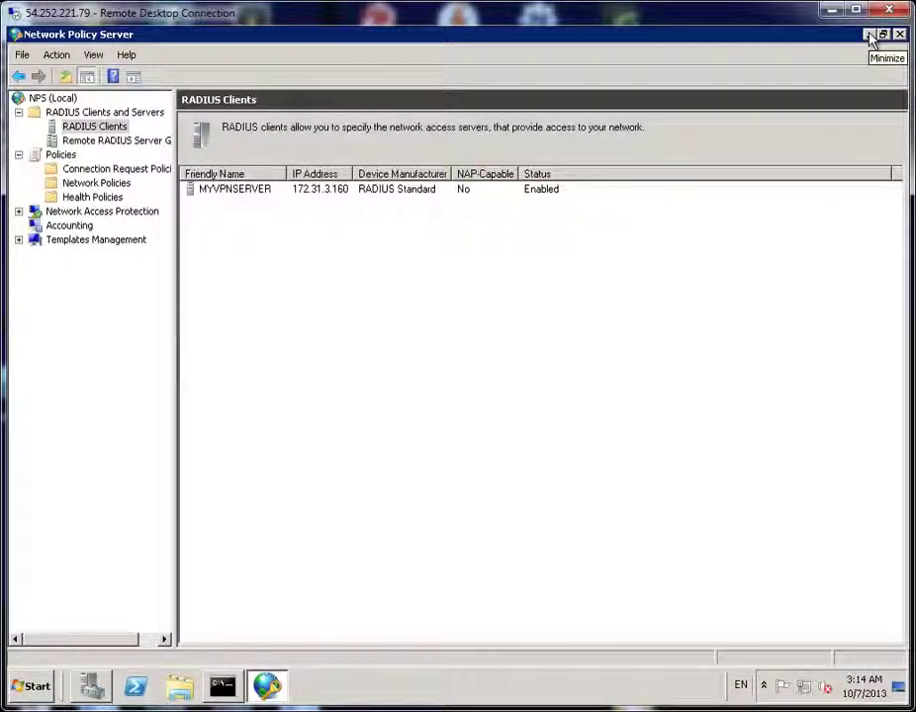
# Minimize NPS and the command prompt, then launch 'Set up a virtual private network (VPN) connection' via a 'vpn' search
pyautogui.click(868, 35)
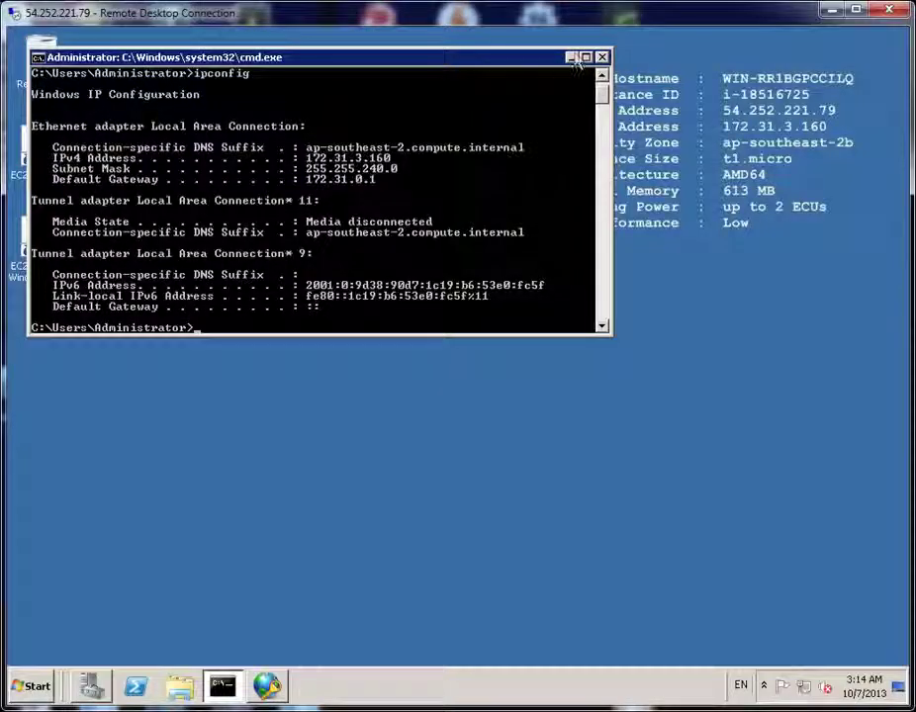
pyautogui.click(572, 57)
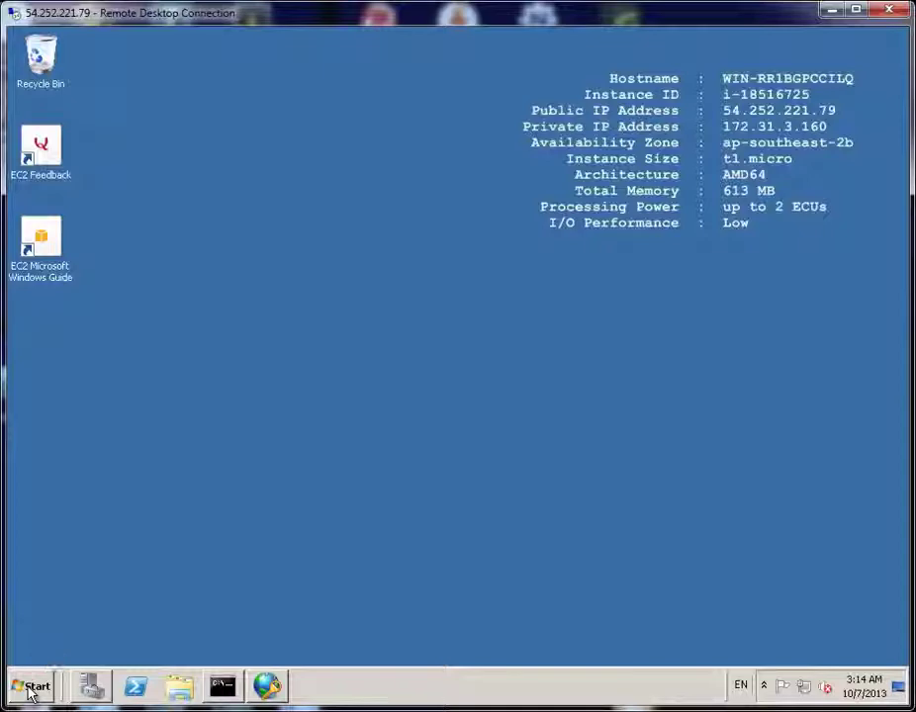
pyautogui.click(31, 693)
pyautogui.click(78, 646)
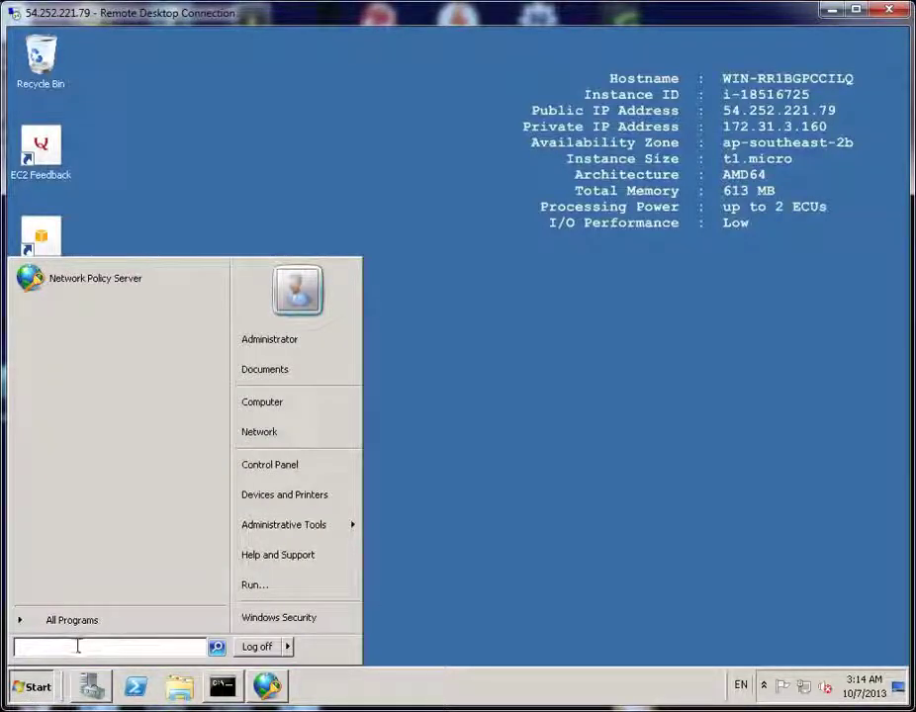
pyautogui.write('vp')
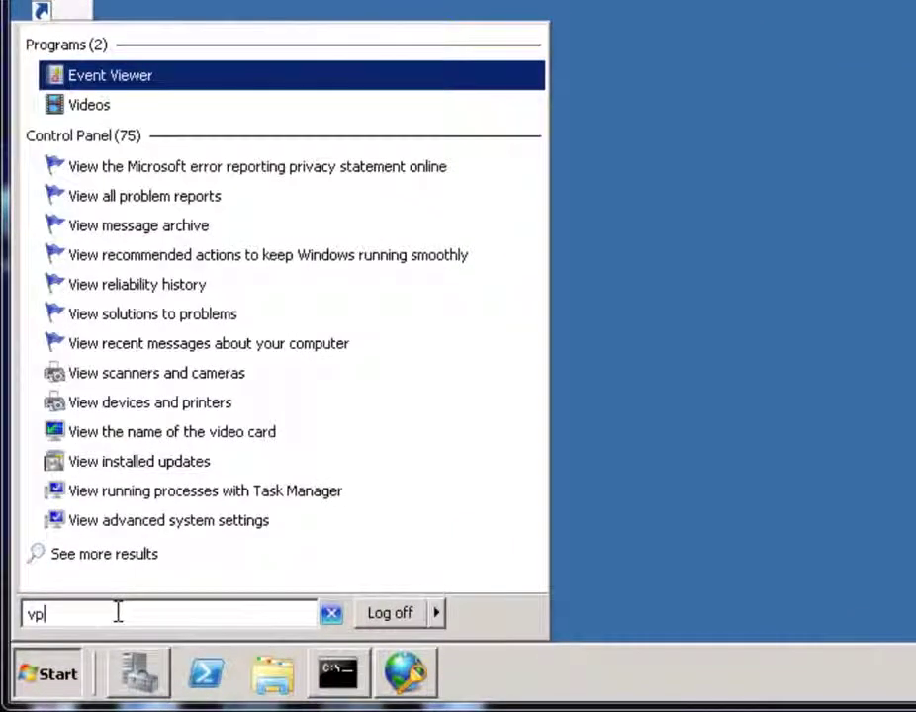
pyautogui.write('n')
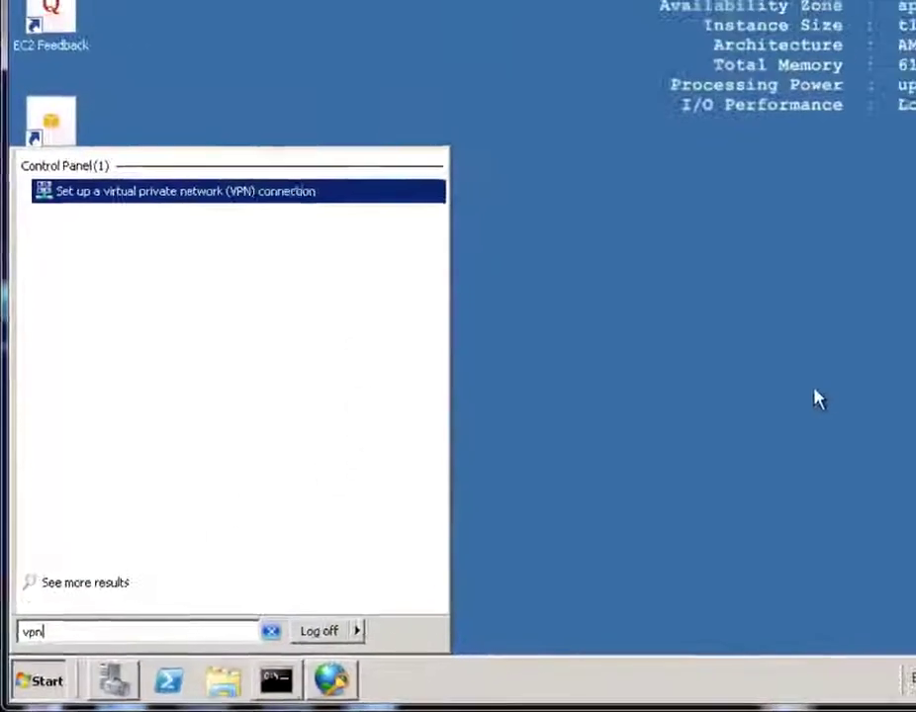
pyautogui.press('Return')
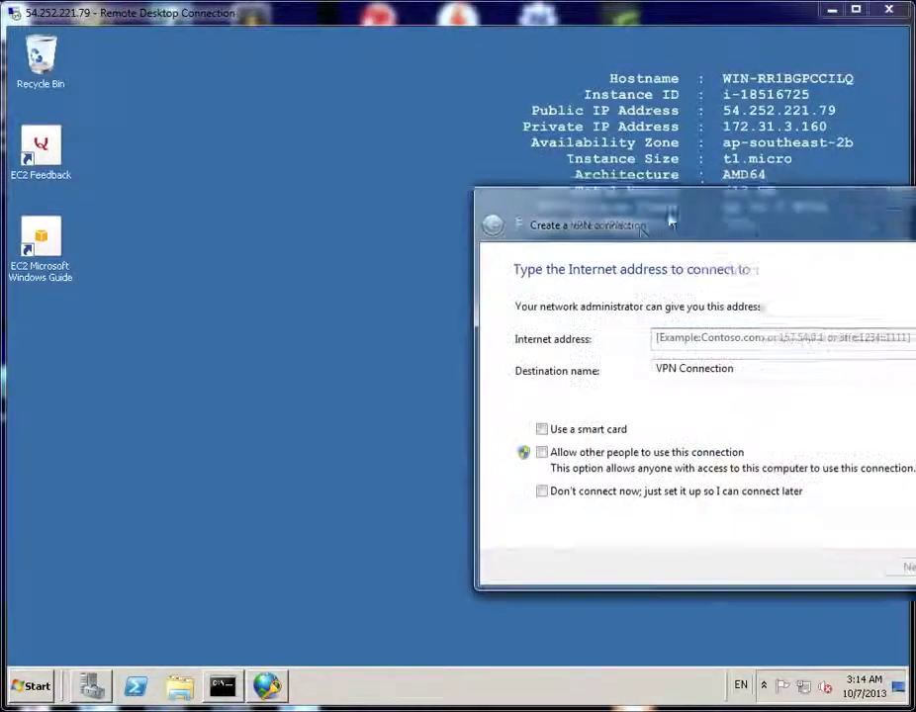
# Enter internet address 54.252.221.79, name the connection 'Virtual Server VPN', and continue
pyautogui.moveTo(671, 221); pyautogui.dragTo(458, 188)
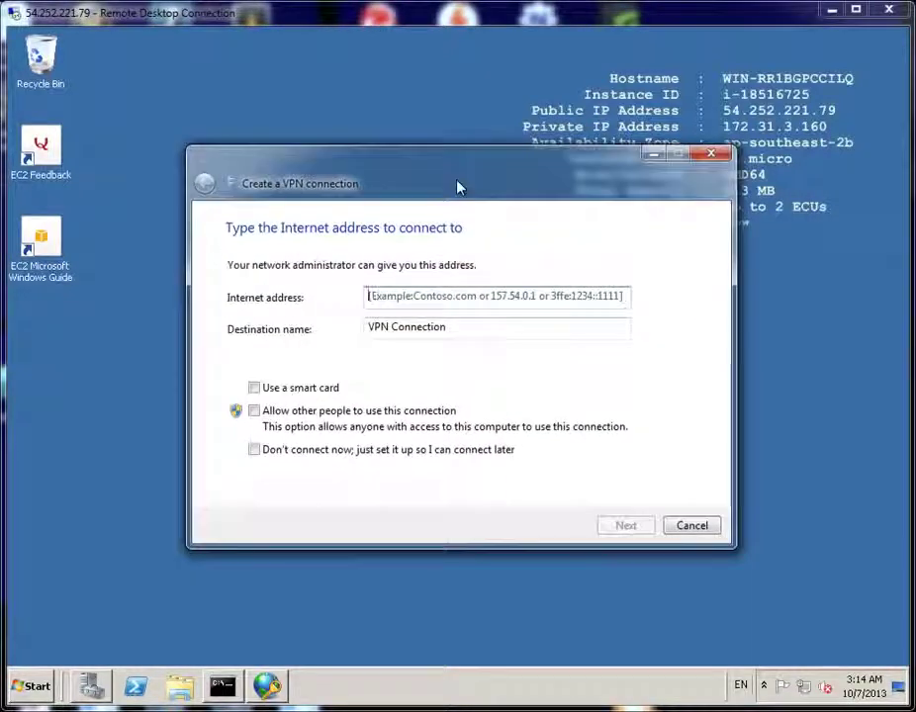
pyautogui.click(439, 300)
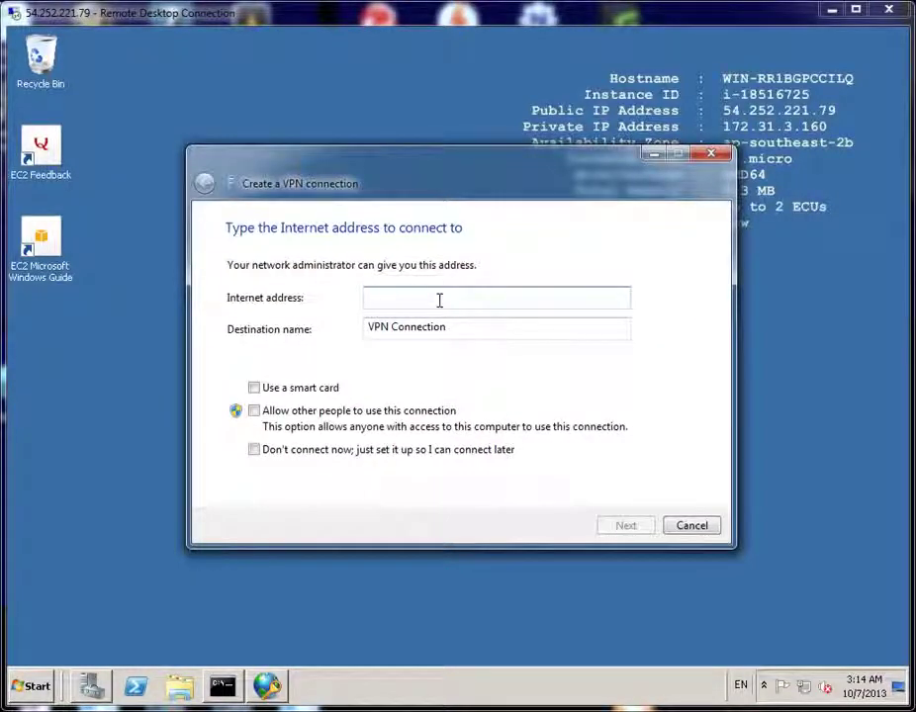
pyautogui.moveTo(601, 175); pyautogui.dragTo(749, 187)
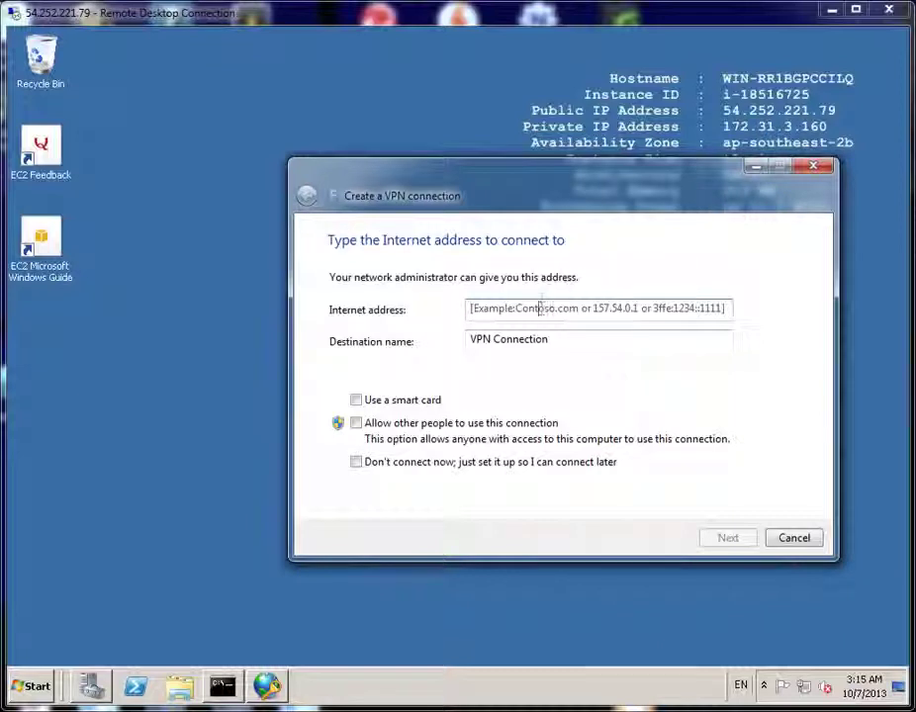
pyautogui.write('54.252.221.79')
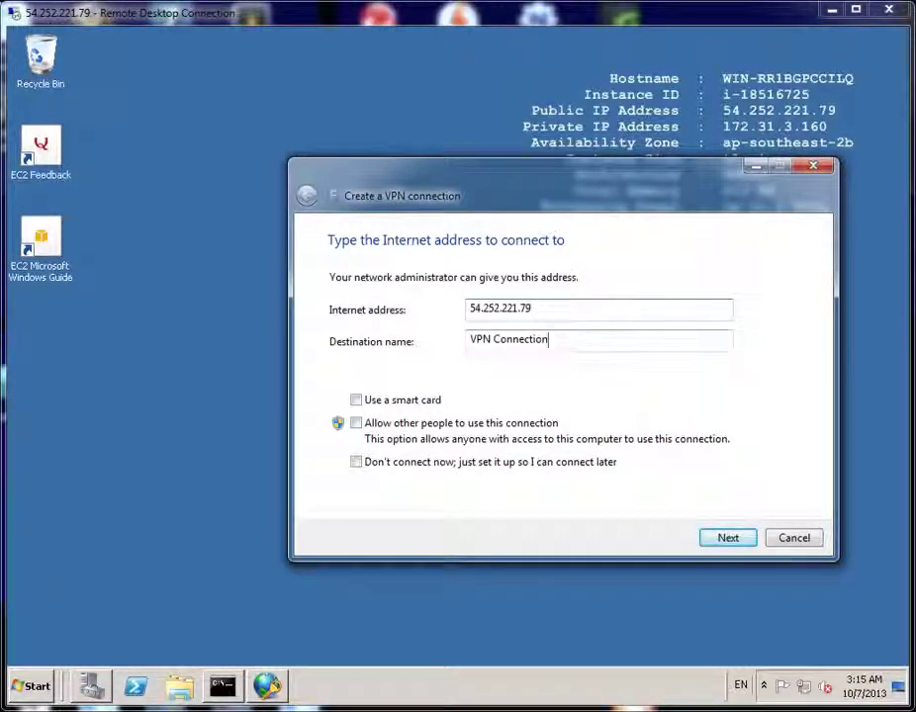
pyautogui.moveTo(566, 341); pyautogui.dragTo(368, 344)
pyautogui.write('V')
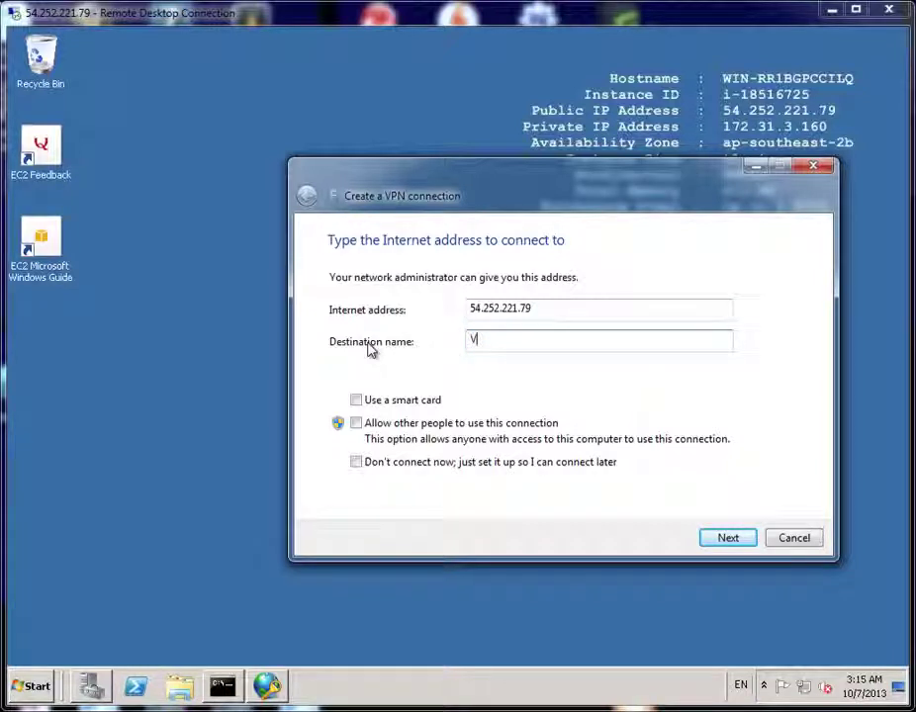
pyautogui.write('irtual Server VPN')
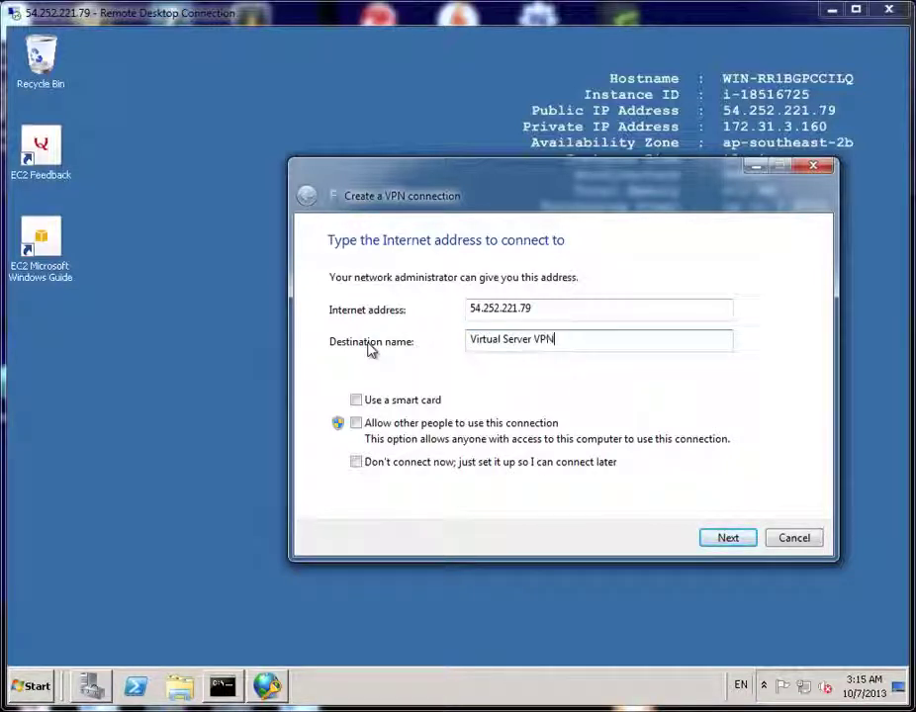
pyautogui.click(728, 537)
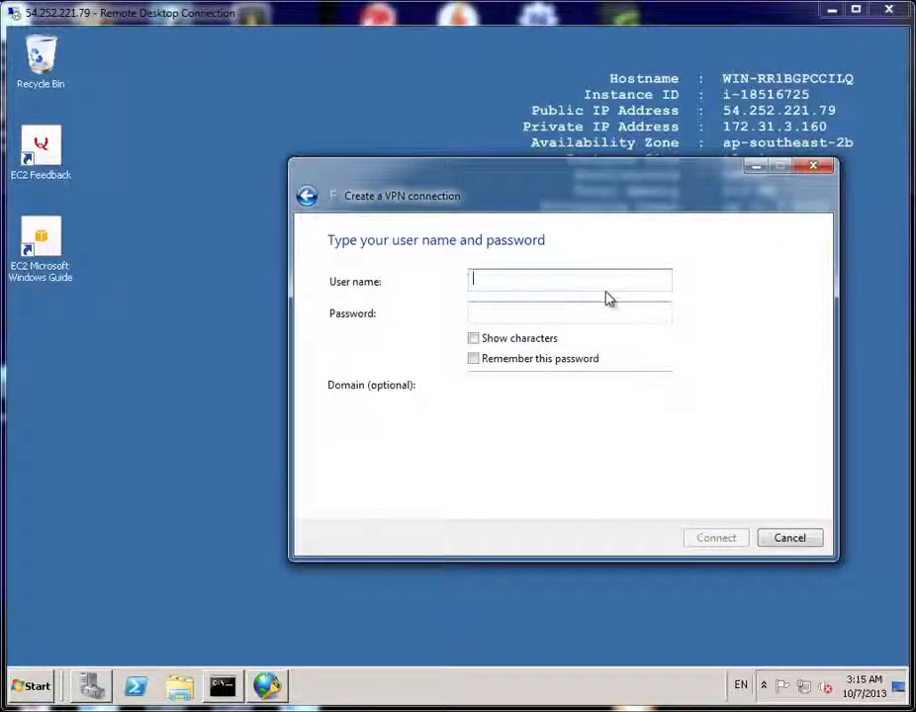
# Enter the VPN user's name and password and connect
pyautogui.write('Jason')
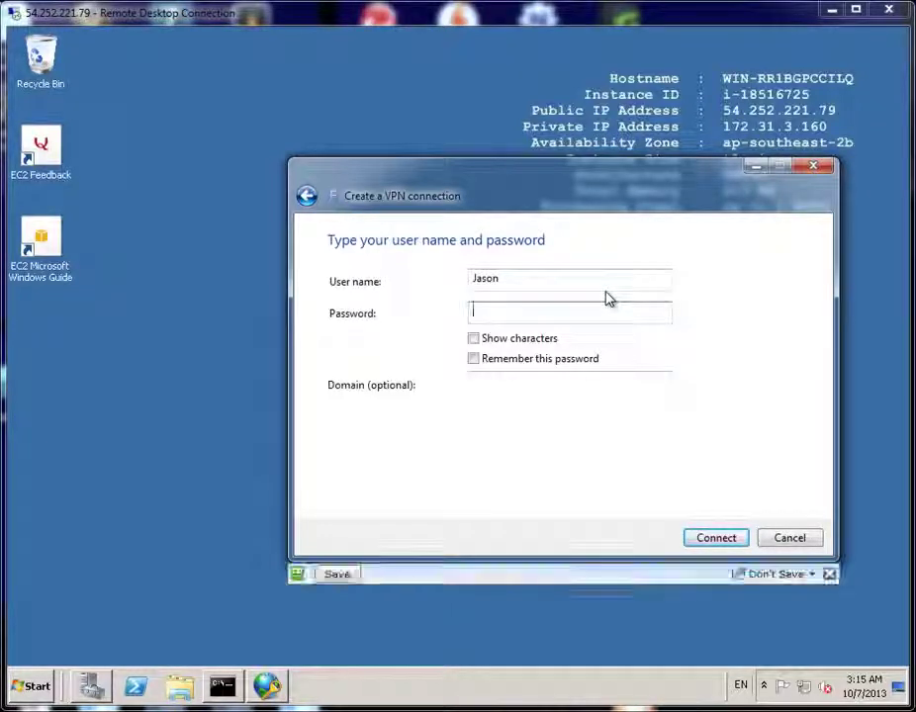
pyautogui.press('Tab')
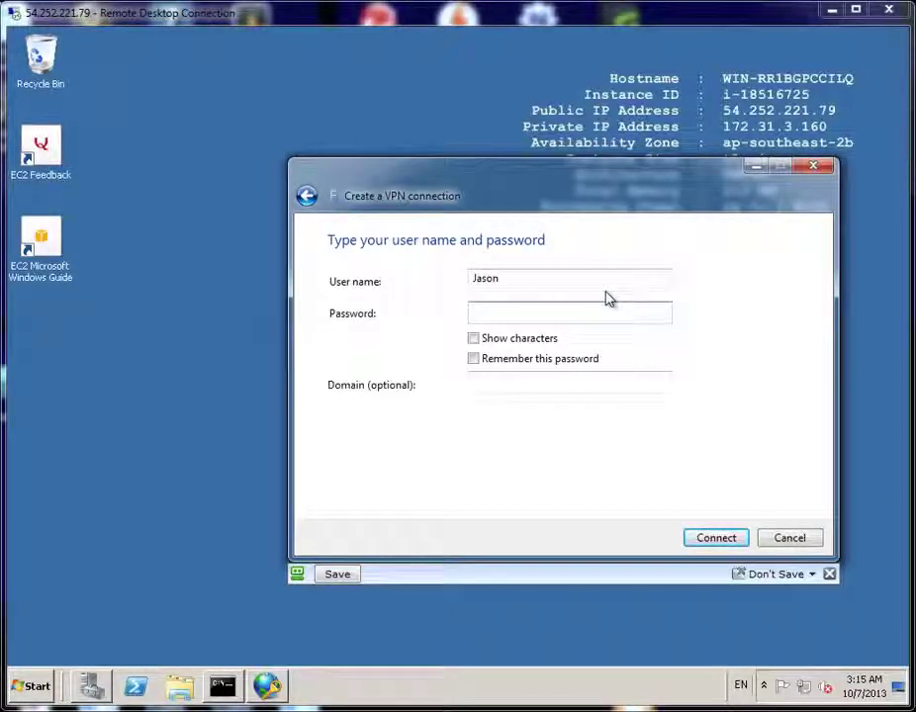
pyautogui.write('•••••••••••••••')
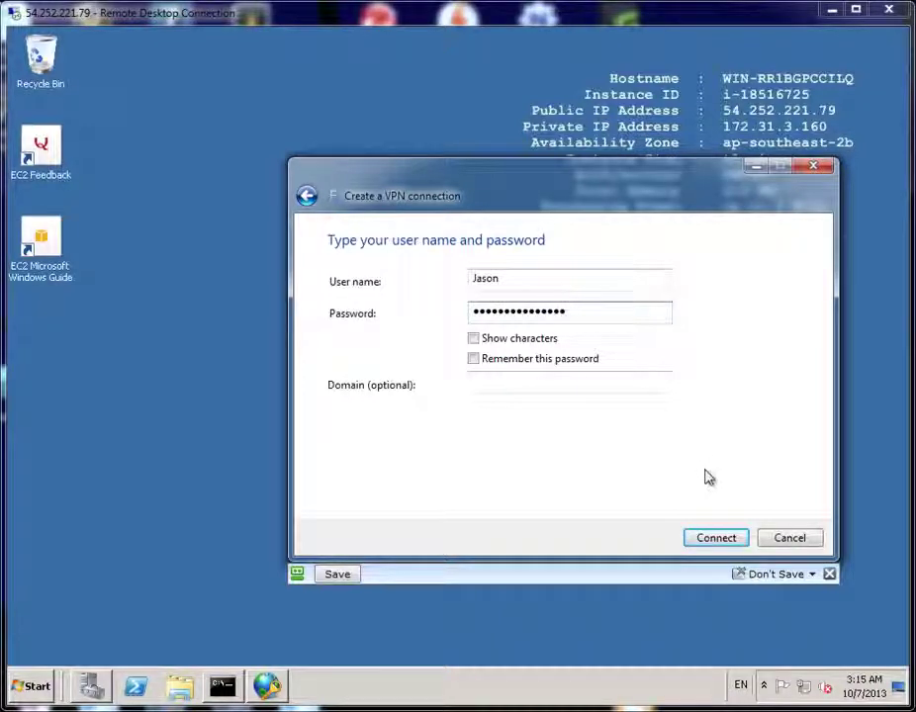
pyautogui.click(712, 548)
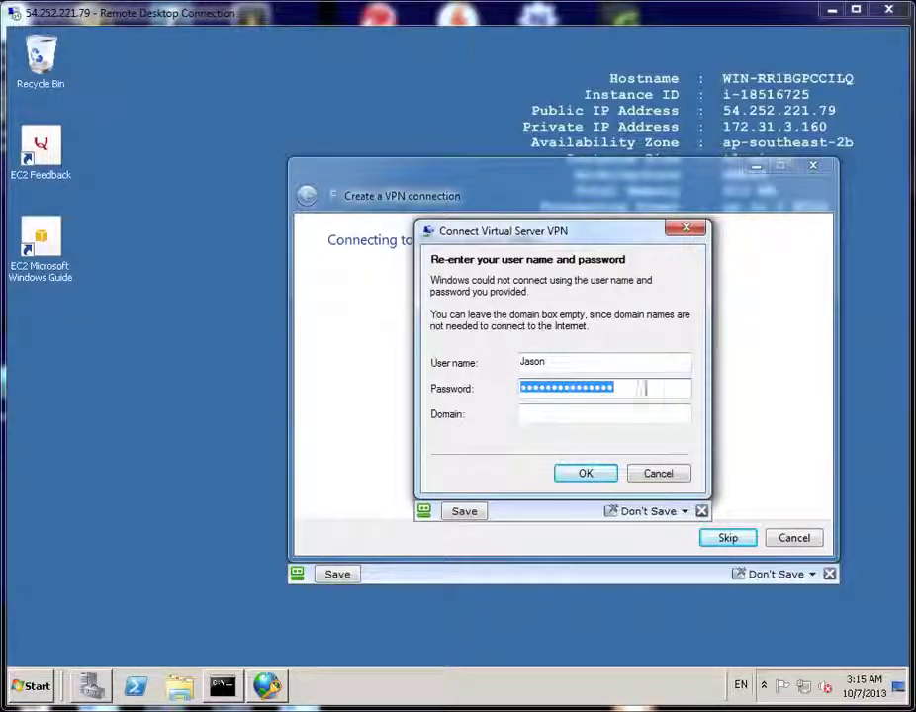
# Re-enter the password in the retry prompt and submit it
pyautogui.write('p')
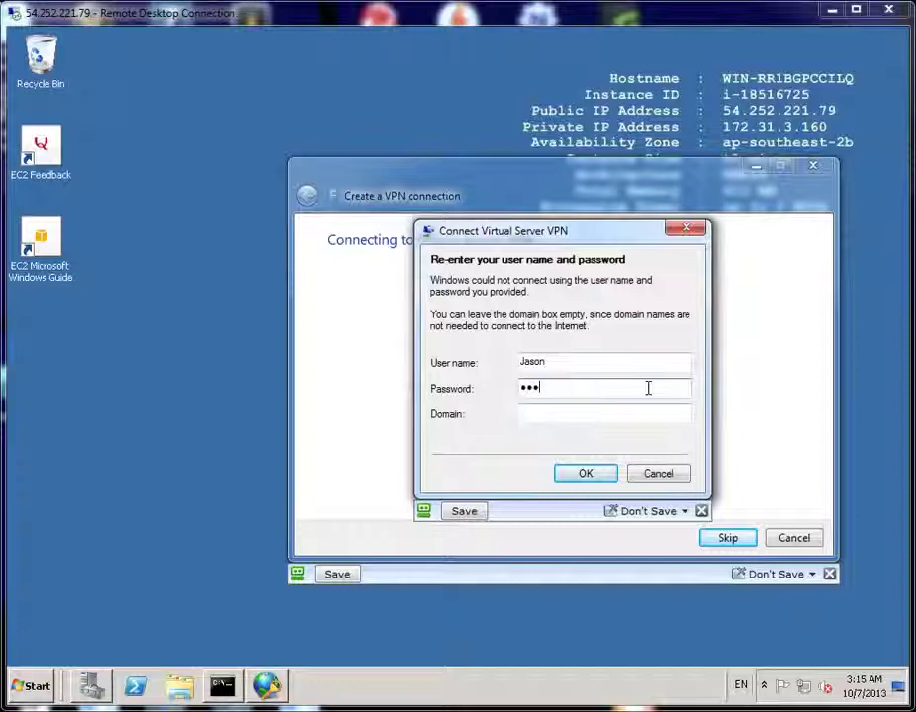
pyautogui.press('BackSpace')
pyautogui.press('BackSpace')
pyautogui.press('BackSpace')
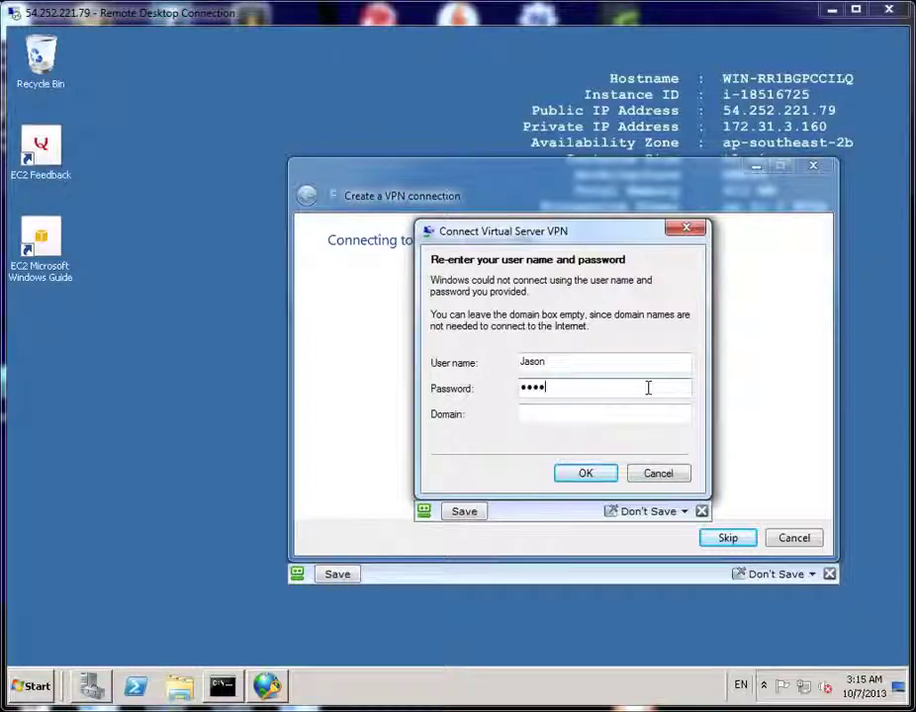
pyautogui.write('rd')
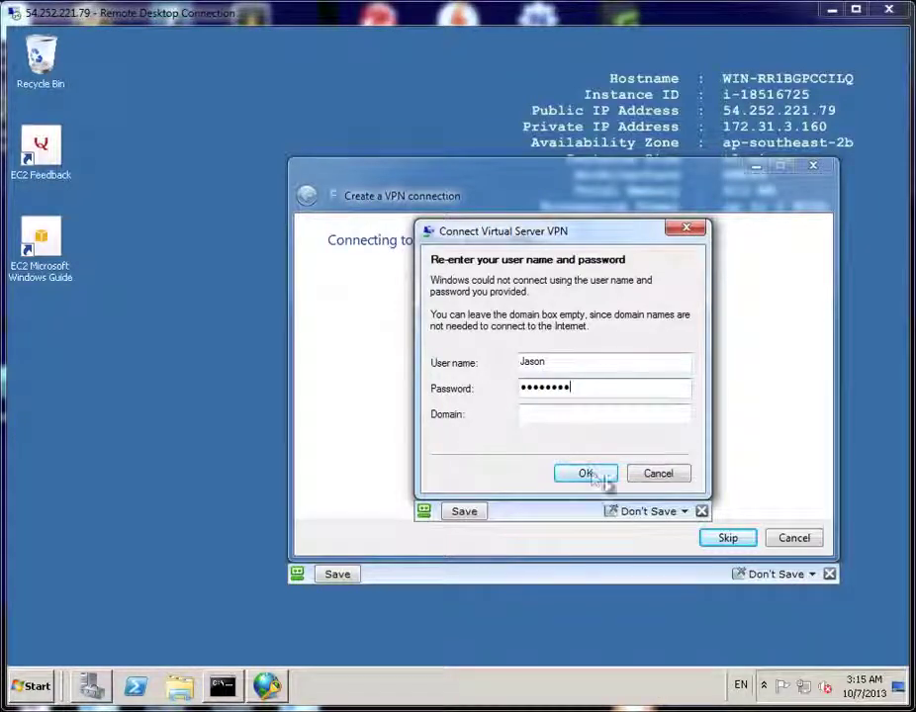
pyautogui.click(588, 475)
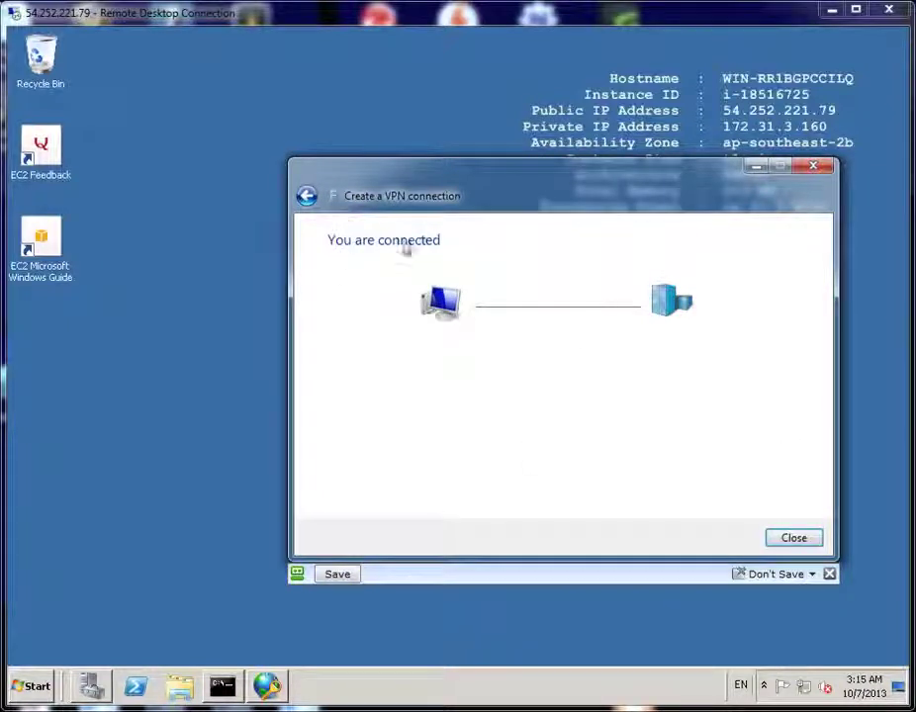
# Close the wizard and run ipconfig on the server to show the PPP RAS adapter at 172.31.3.170
pyautogui.click(794, 539)
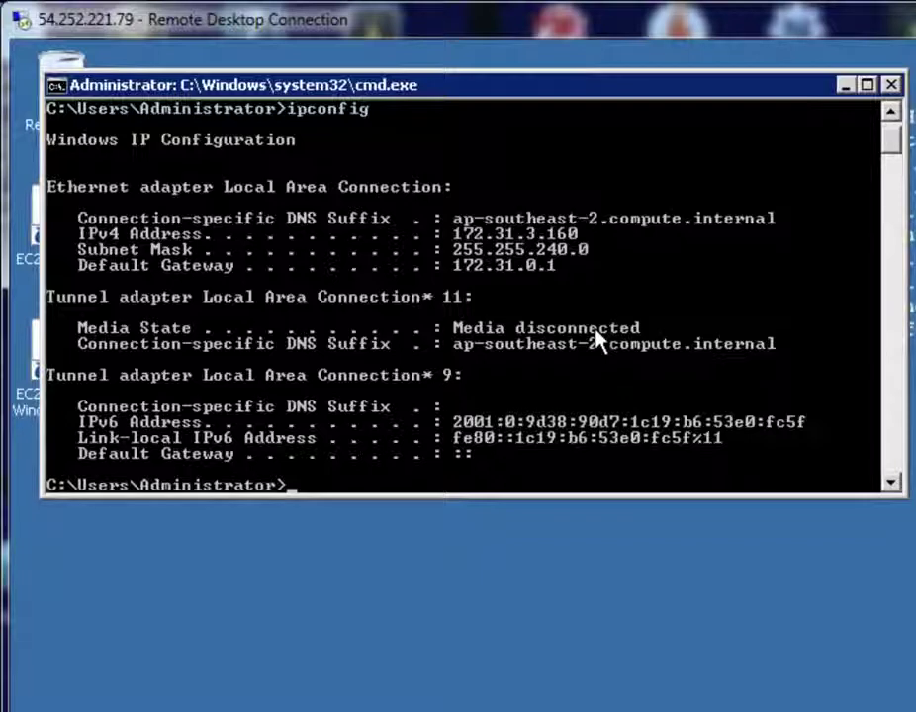
pyautogui.write('config')
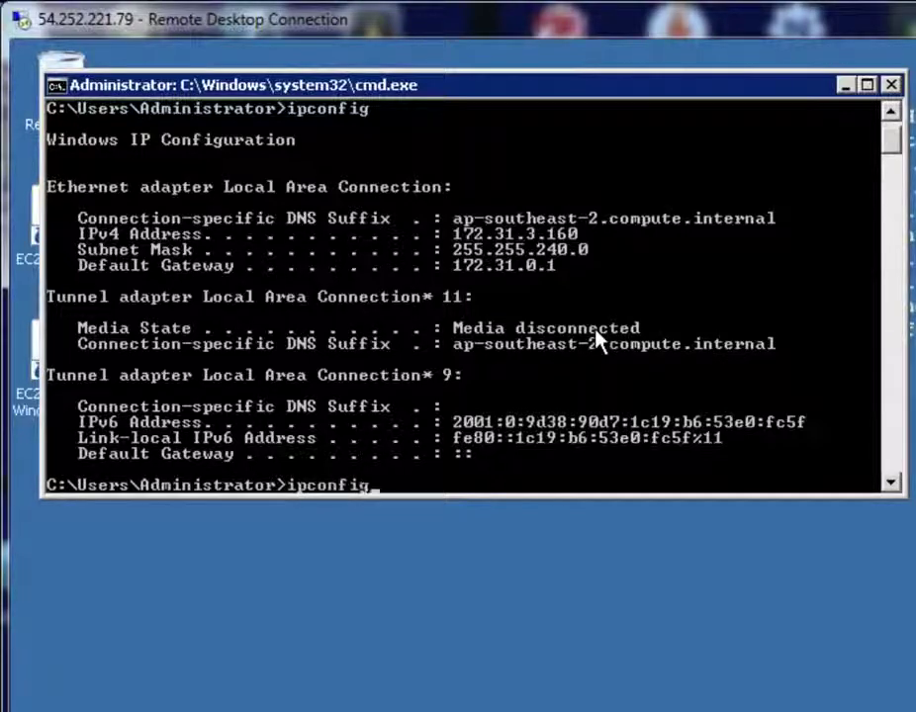
pyautogui.press('Return')
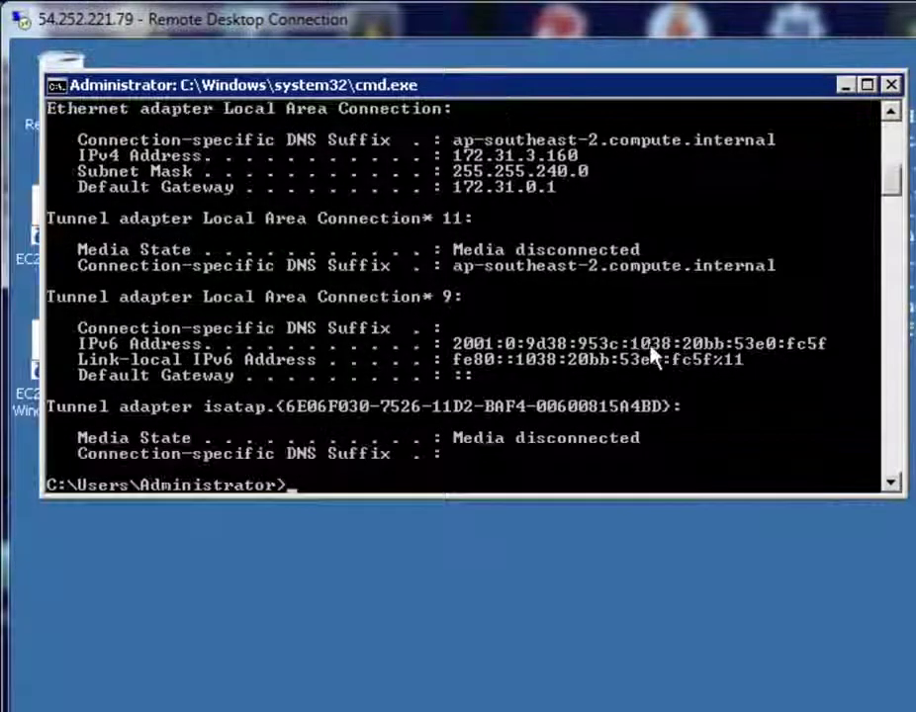
pyautogui.scroll(3, 653, 356)
pyautogui.scroll(1, 653, 356)
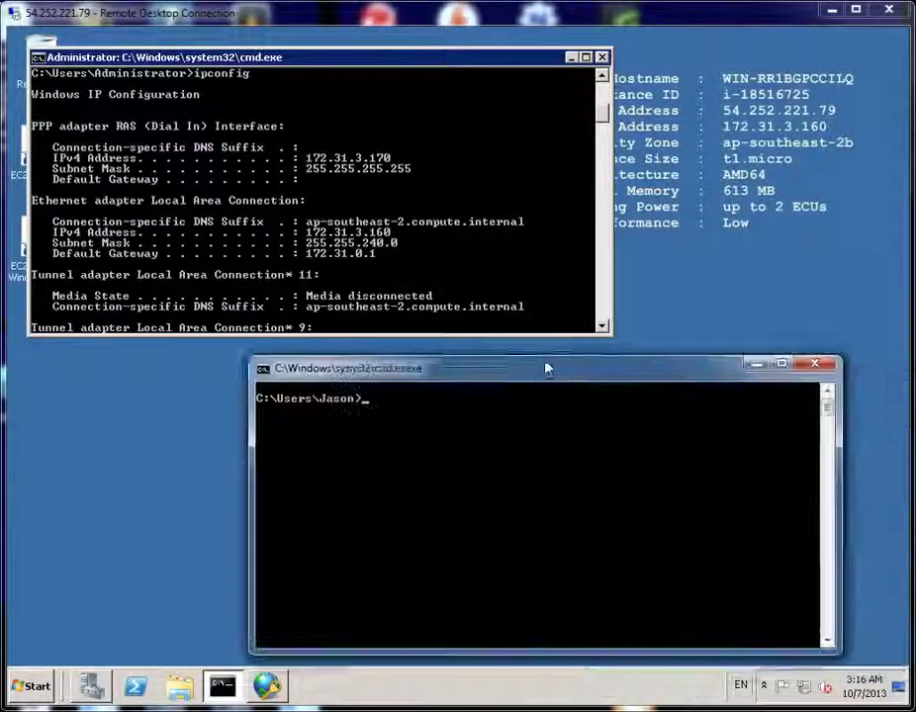
# Run ipconfig on the client to show the Virtual Server VPN adapter at 172.31.3.172
pyautogui.moveTo(548, 368); pyautogui.dragTo(373, 353)
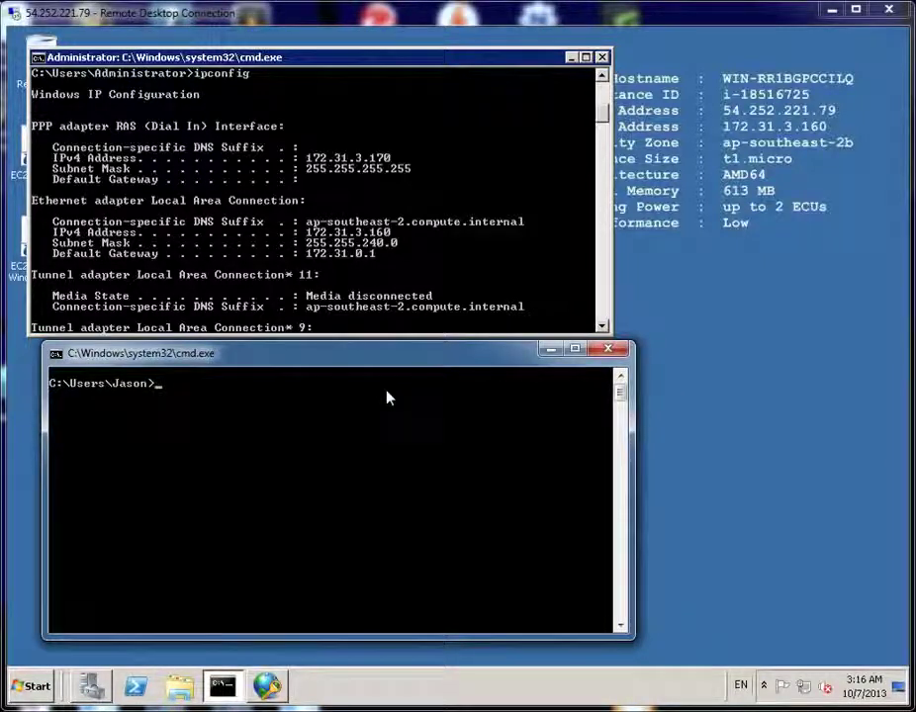
pyautogui.write('ipconfig')
pyautogui.press('Return')
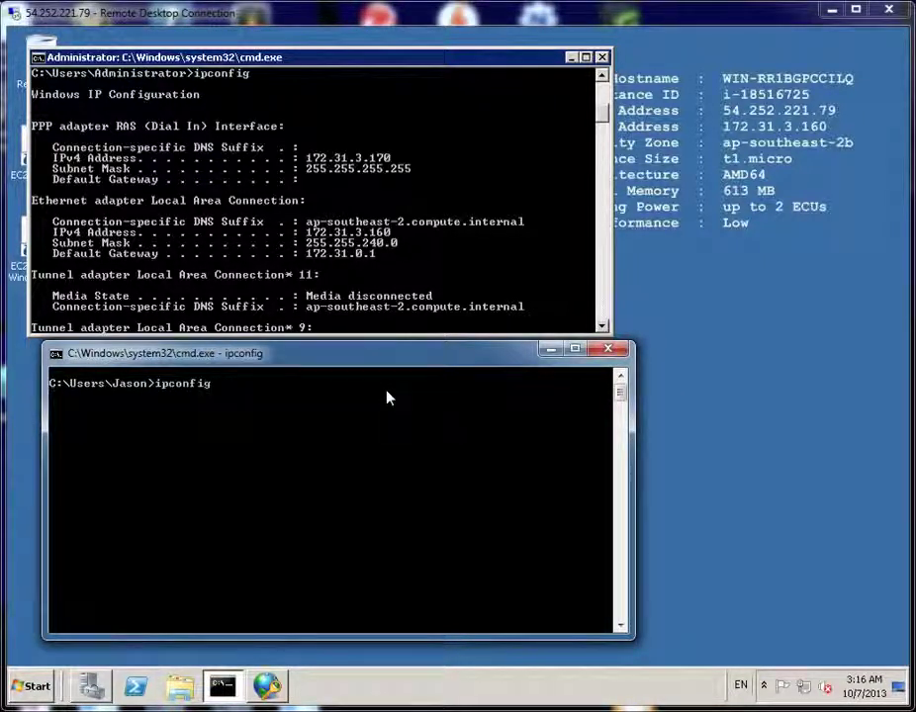
pyautogui.hotkey('alt', 'Tab')
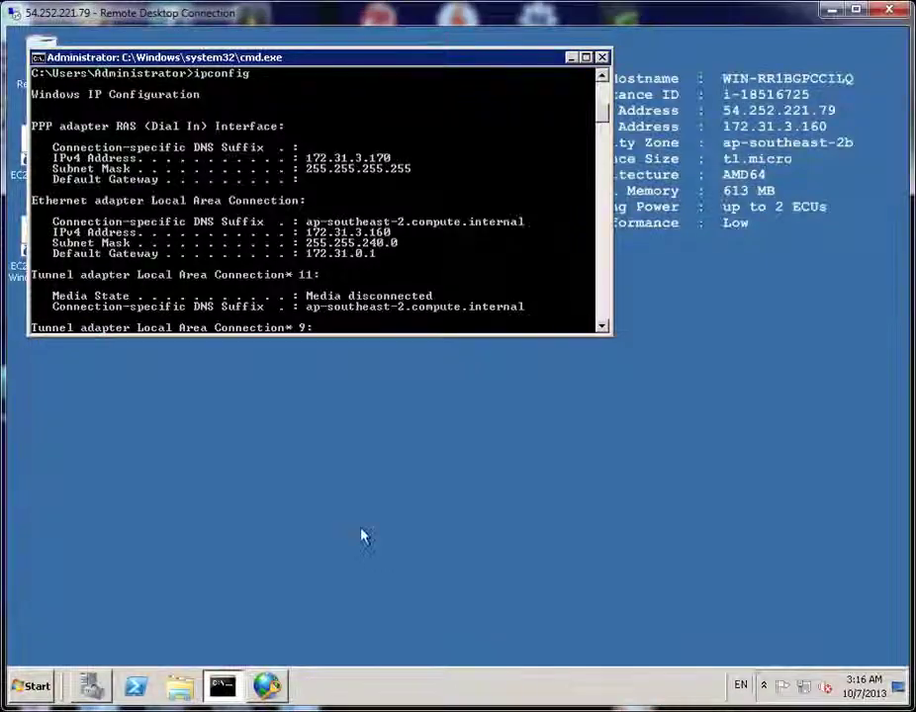
pyautogui.hotkey('alt', 'Tab')
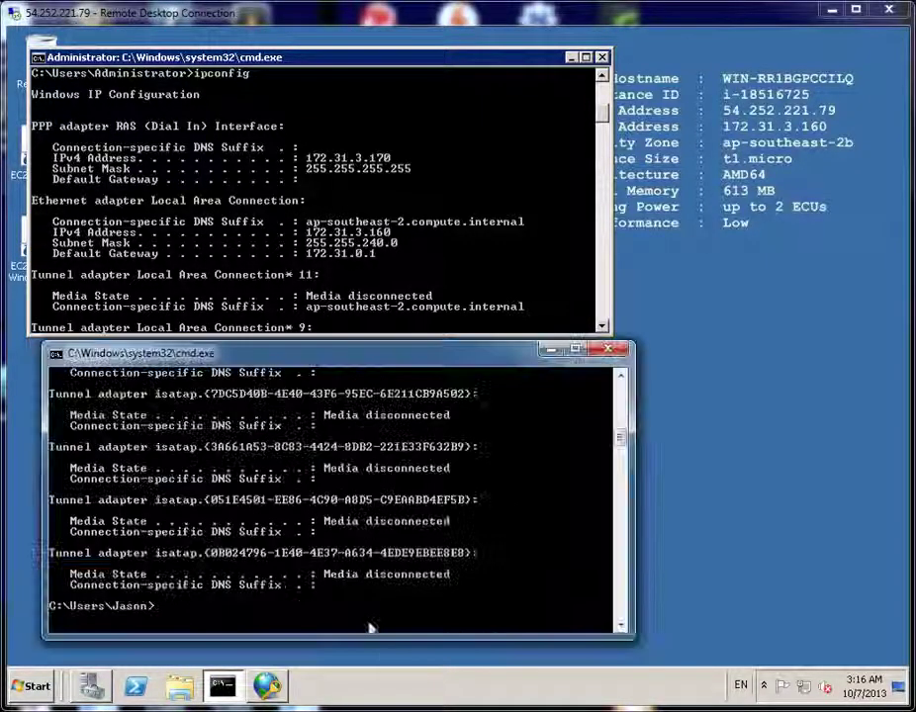
pyautogui.scroll(5, 378, 548)
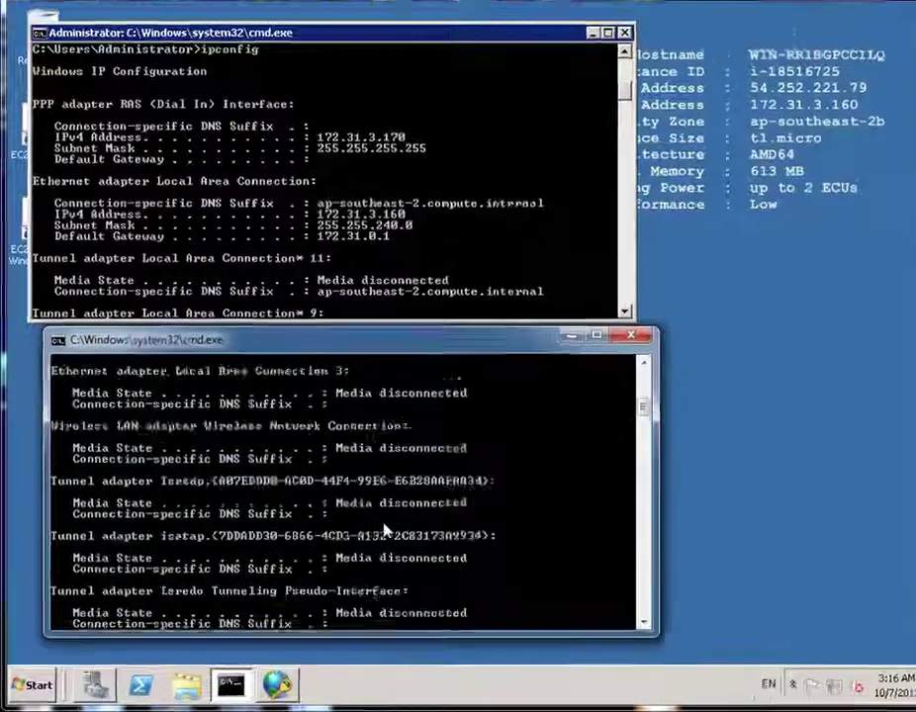
pyautogui.scroll(10, 386, 531)
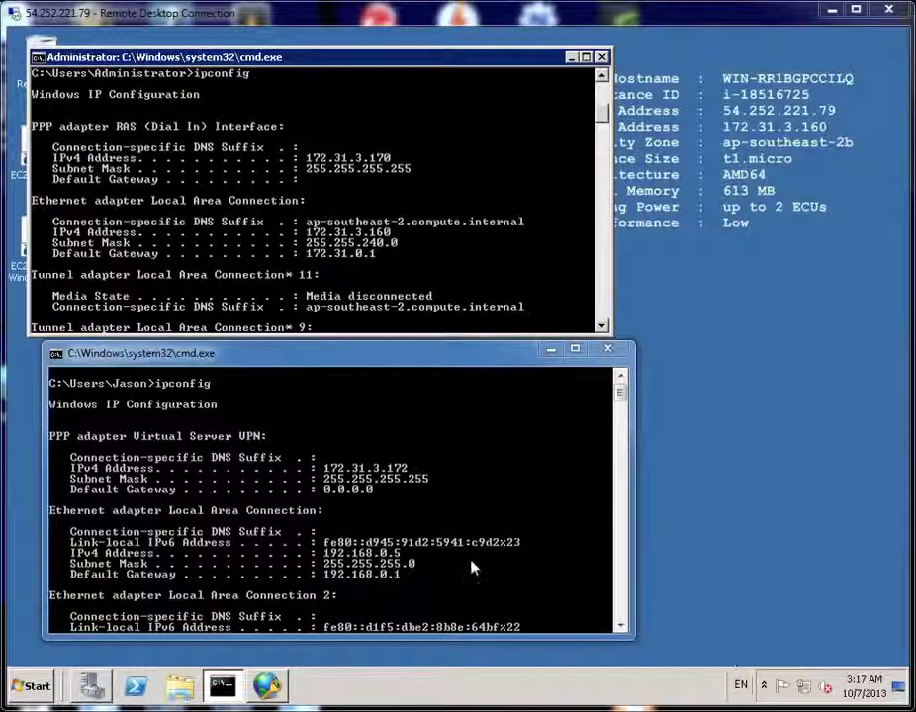
pyautogui.scroll(-7, 634, 454)
# Ping 172.31.3.160 from the client, getting four replies with 0% loss
pyautogui.scroll(-10, 513, 502)
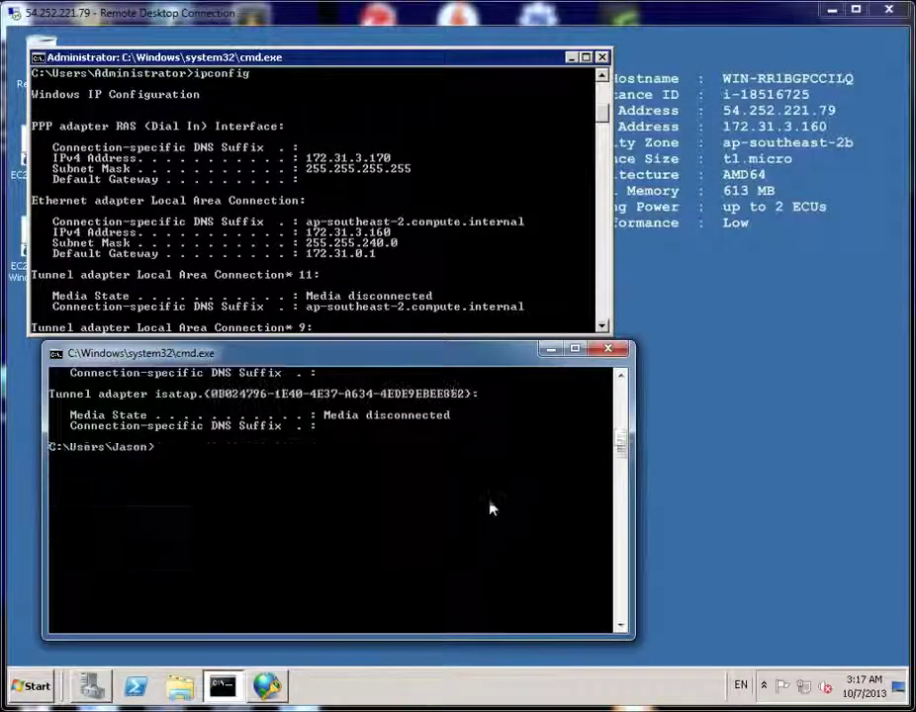
pyautogui.scroll(2, 491, 504)
pyautogui.write('ping 172')
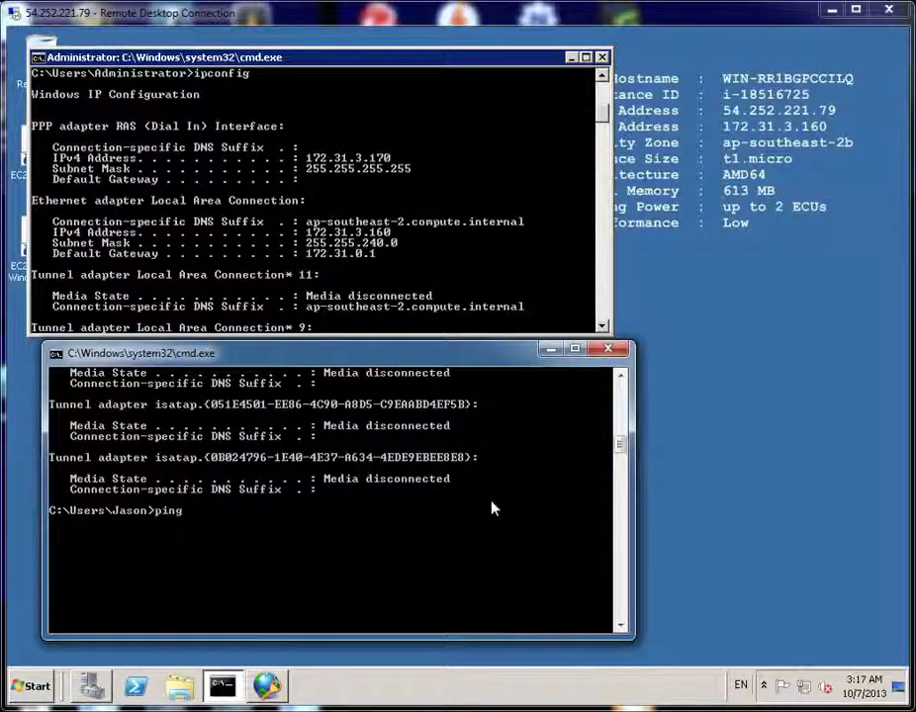
pyautogui.write('.')
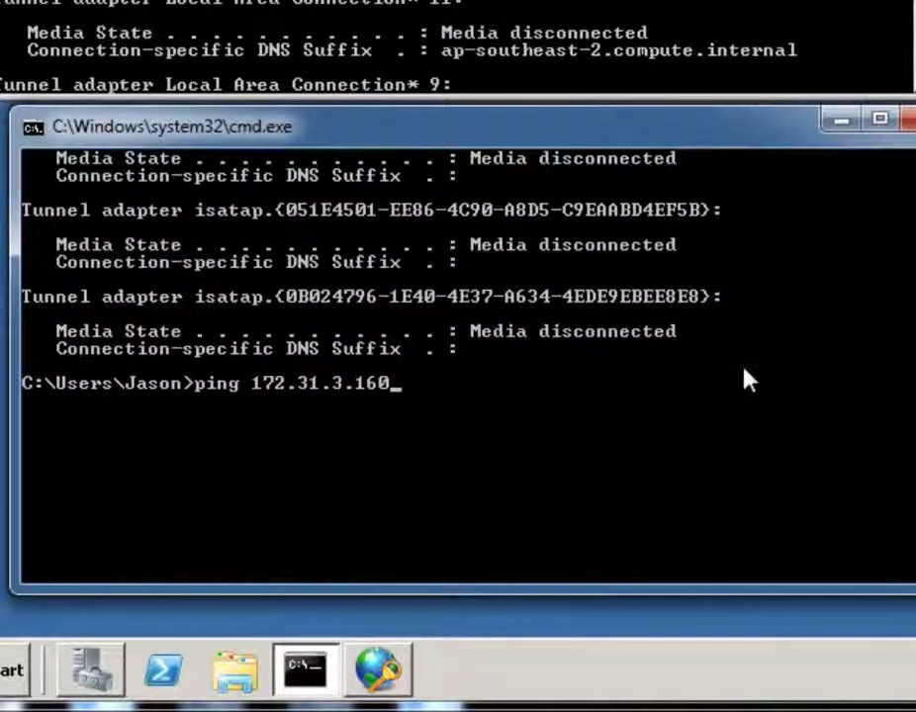
pyautogui.write('31.3.160')
pyautogui.press('Return')
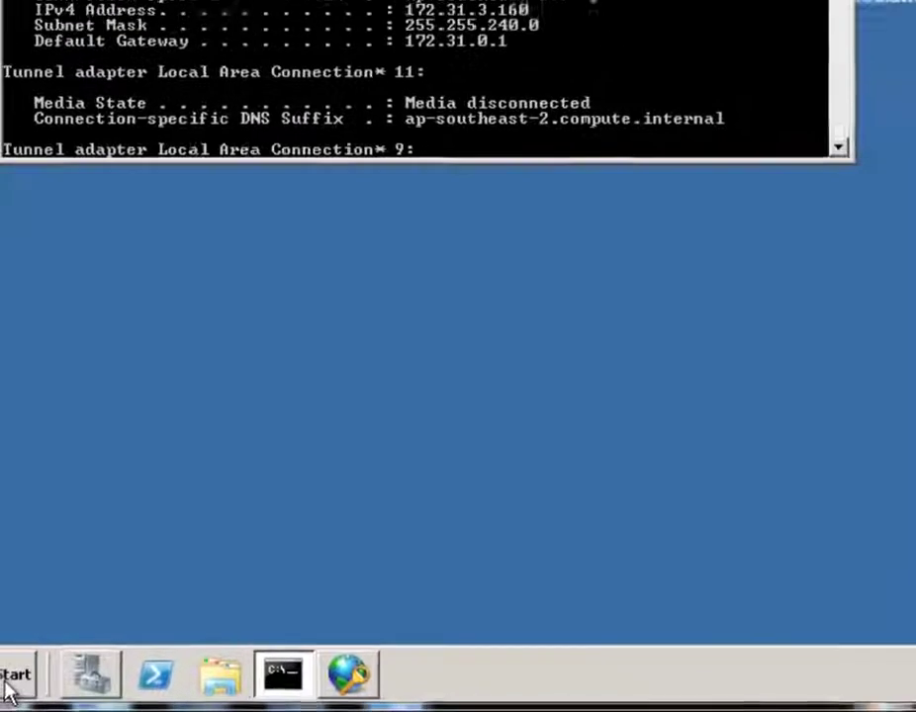
pyautogui.click(4, 682)
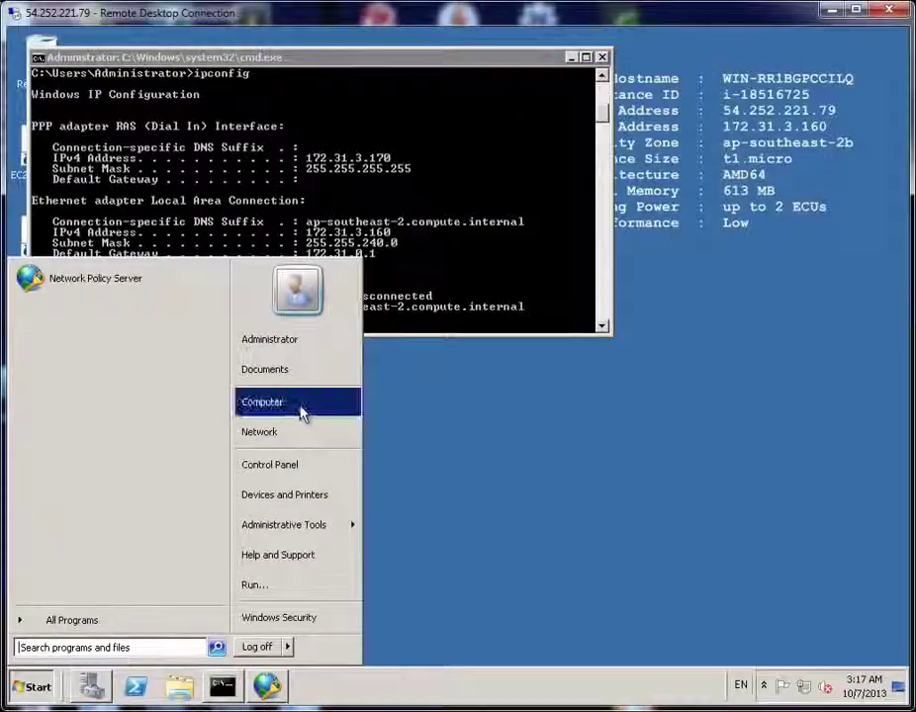
# Create a new folder named Test on the server's Local Disk (C:)
pyautogui.click(297, 408)
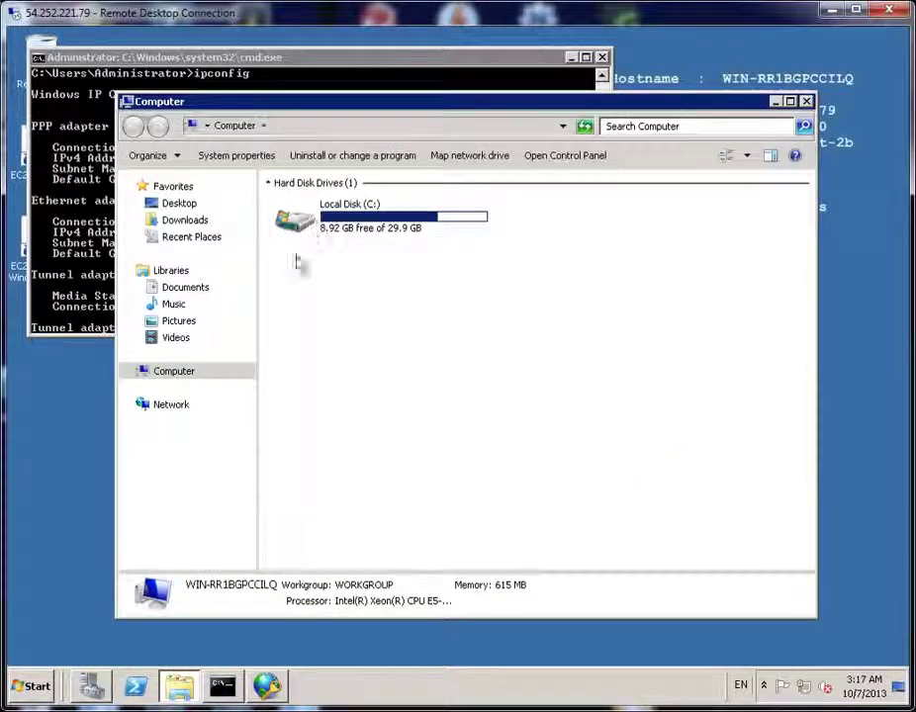
pyautogui.doubleClick(347, 218)
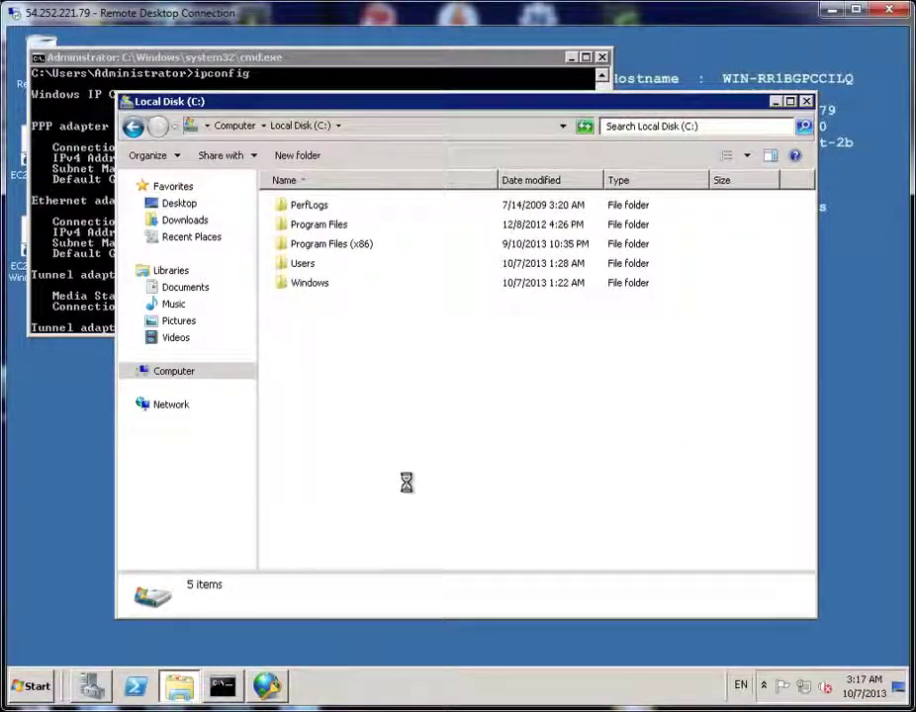
pyautogui.rightClick(358, 410)
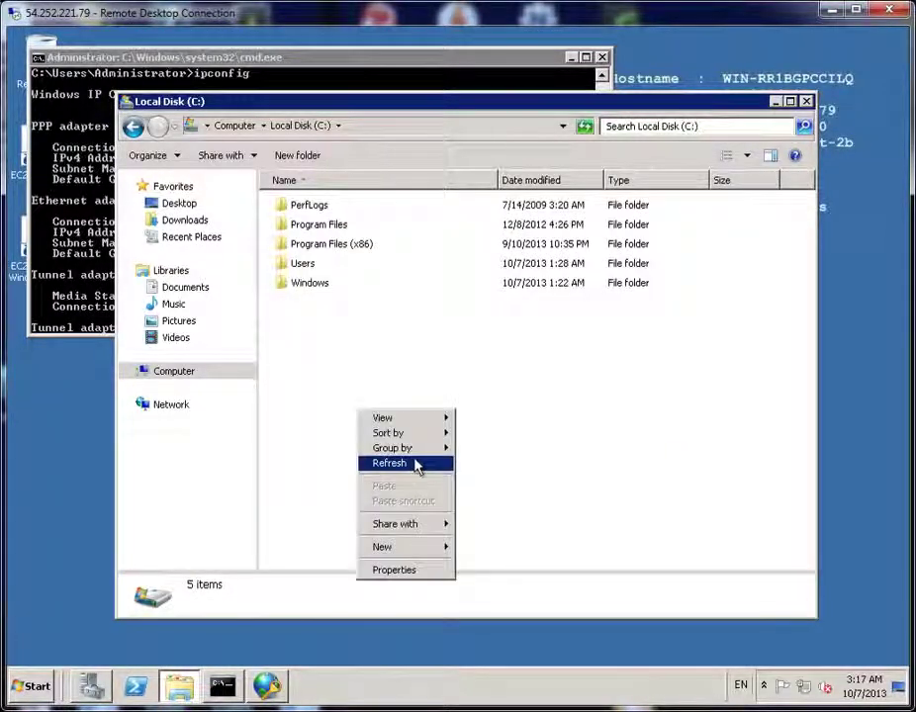
pyautogui.moveTo(423, 552)
pyautogui.click(481, 548)
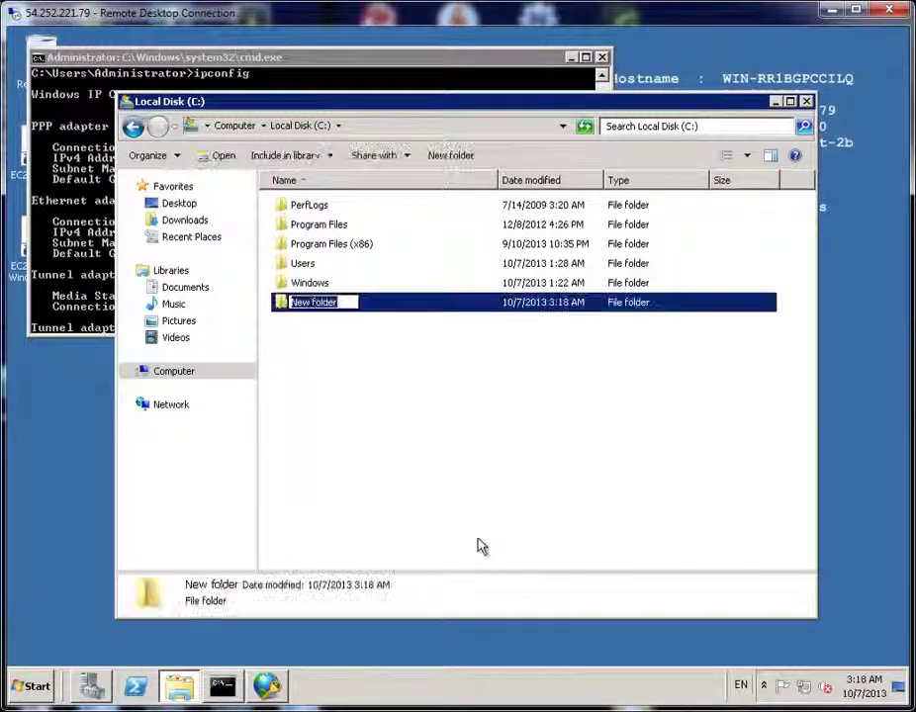
pyautogui.write('Test')
pyautogui.press('Return')
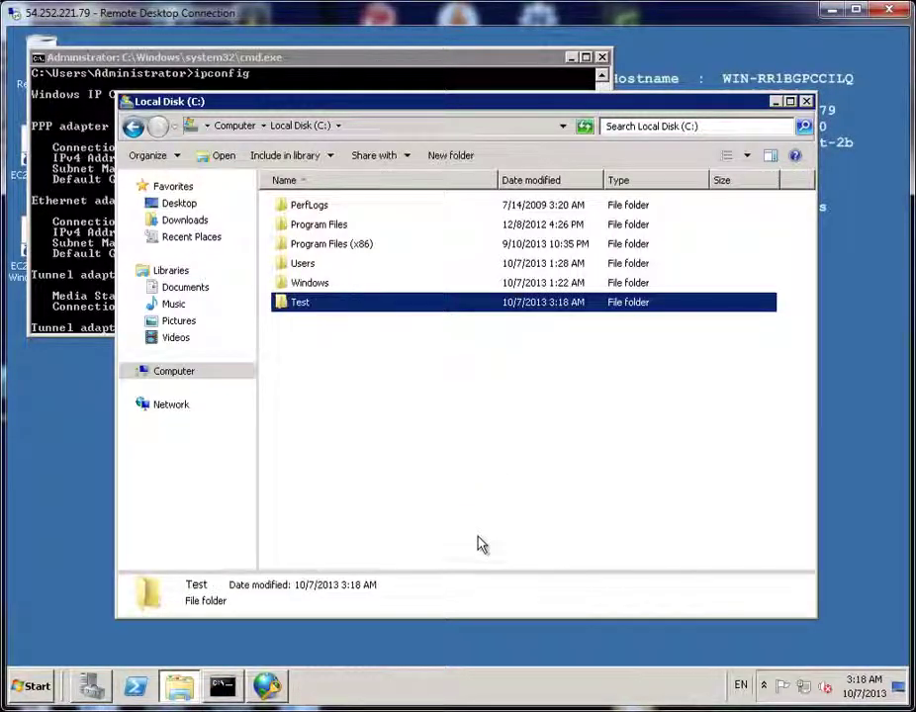
# Share Test with Everyone at Read/Write, turning on network discovery and file sharing
pyautogui.rightClick(314, 311)
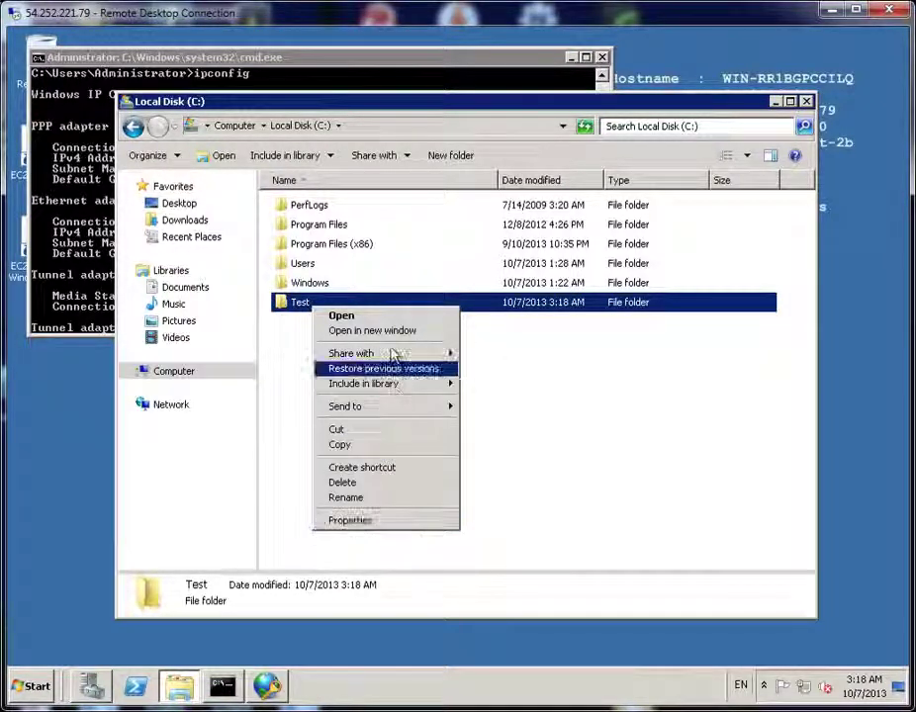
pyautogui.moveTo(388, 356)
pyautogui.click(544, 374)
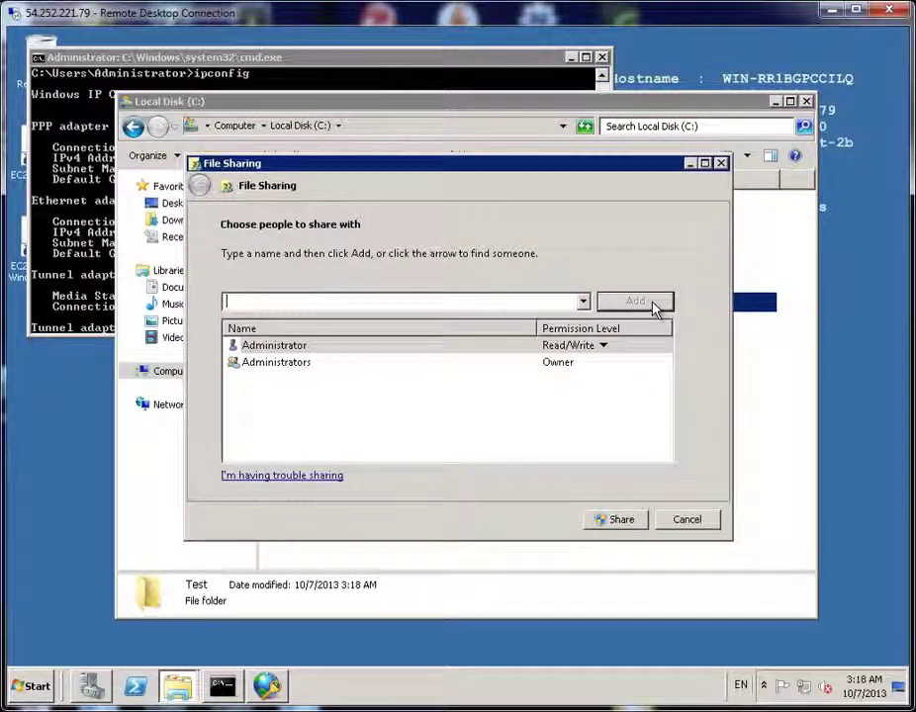
pyautogui.click(582, 302)
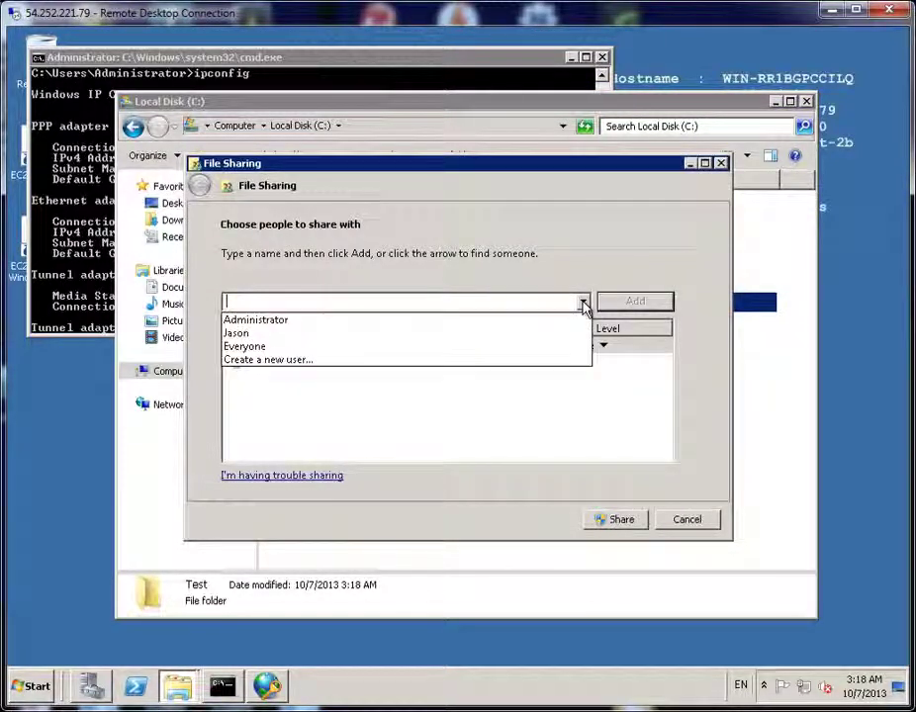
pyautogui.click(382, 346)
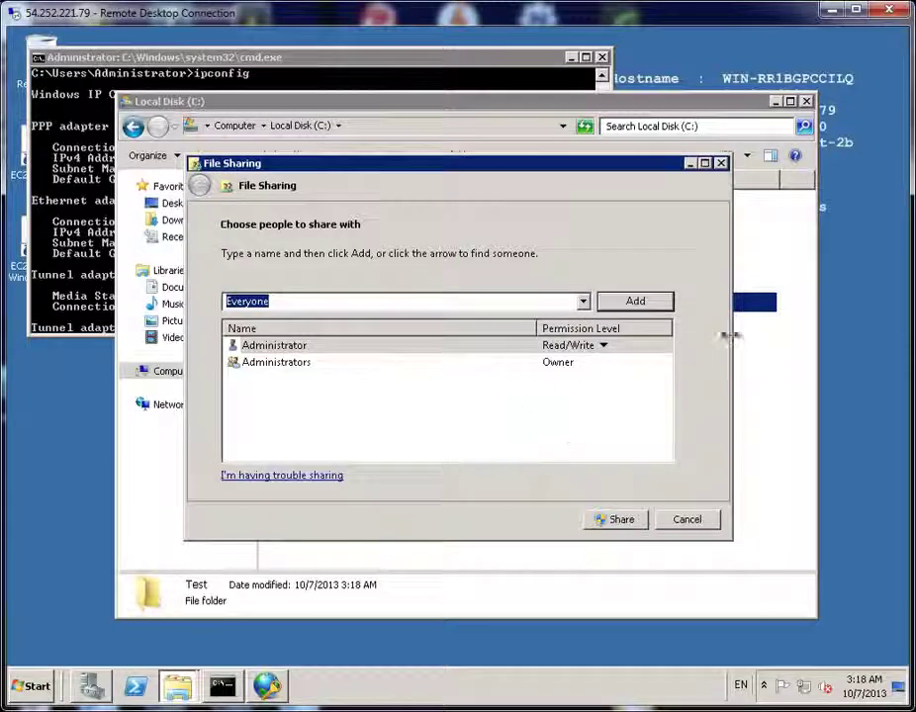
pyautogui.click(635, 301)
pyautogui.click(572, 380)
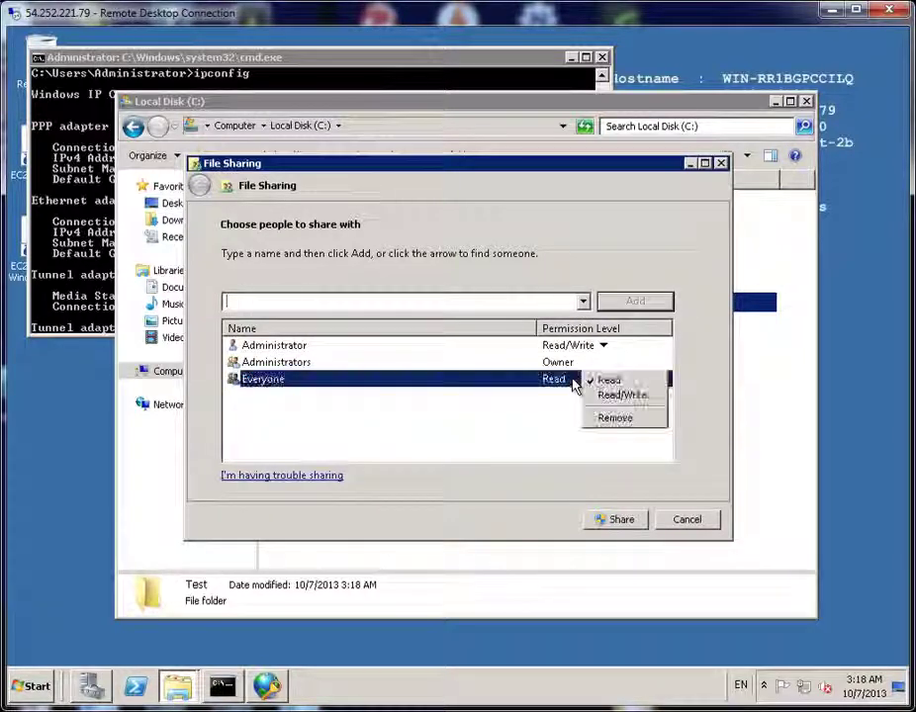
pyautogui.click(617, 395)
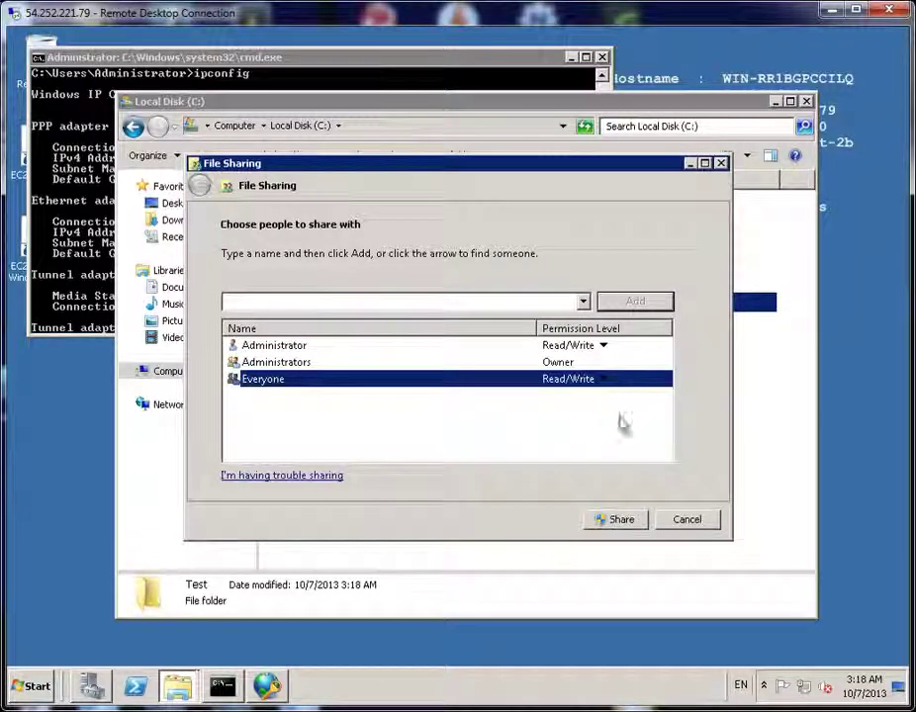
pyautogui.click(619, 519)
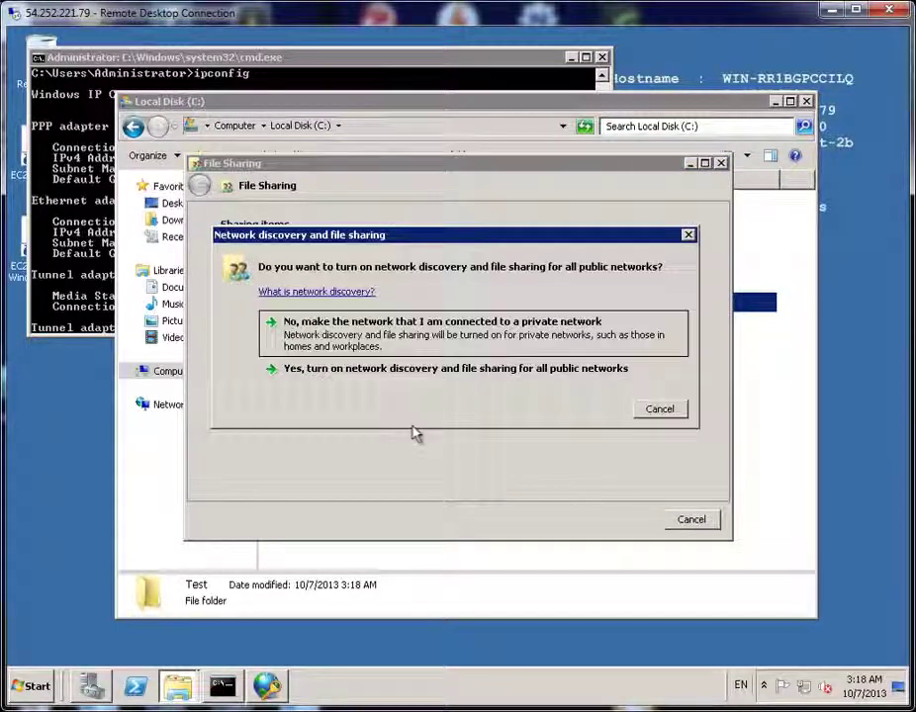
pyautogui.click(404, 370)
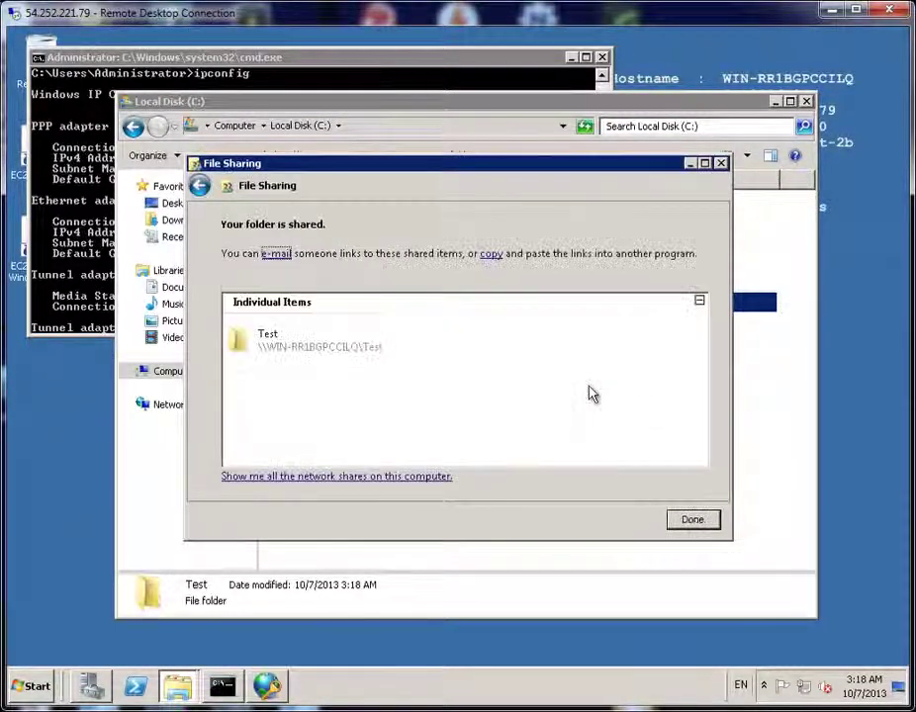
pyautogui.click(704, 520)
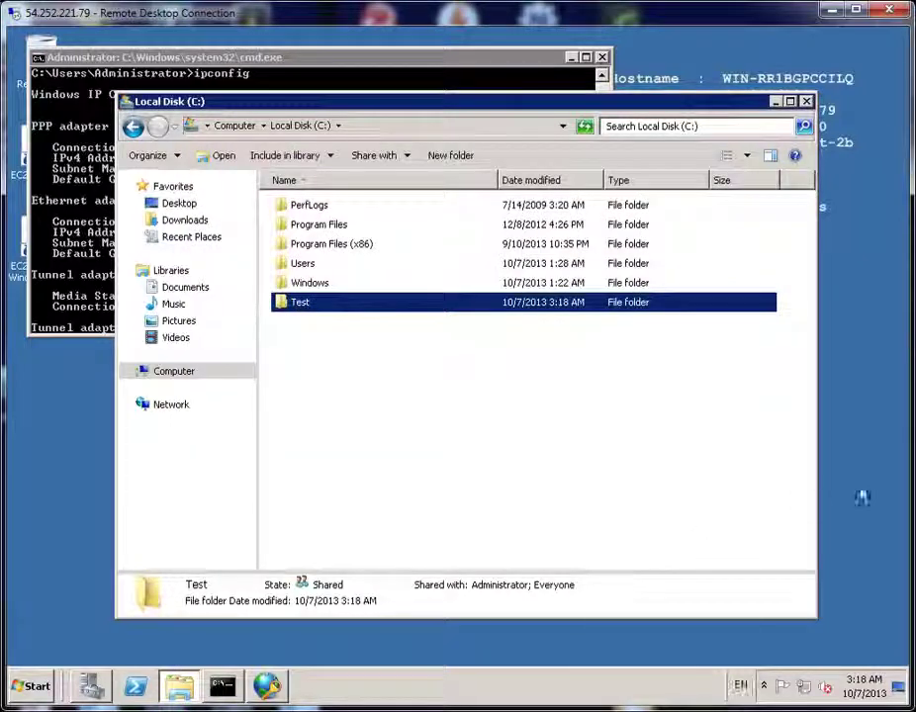
# Open the server's Test folder and arrange it beside the client's Explorer window
pyautogui.doubleClick(316, 311)
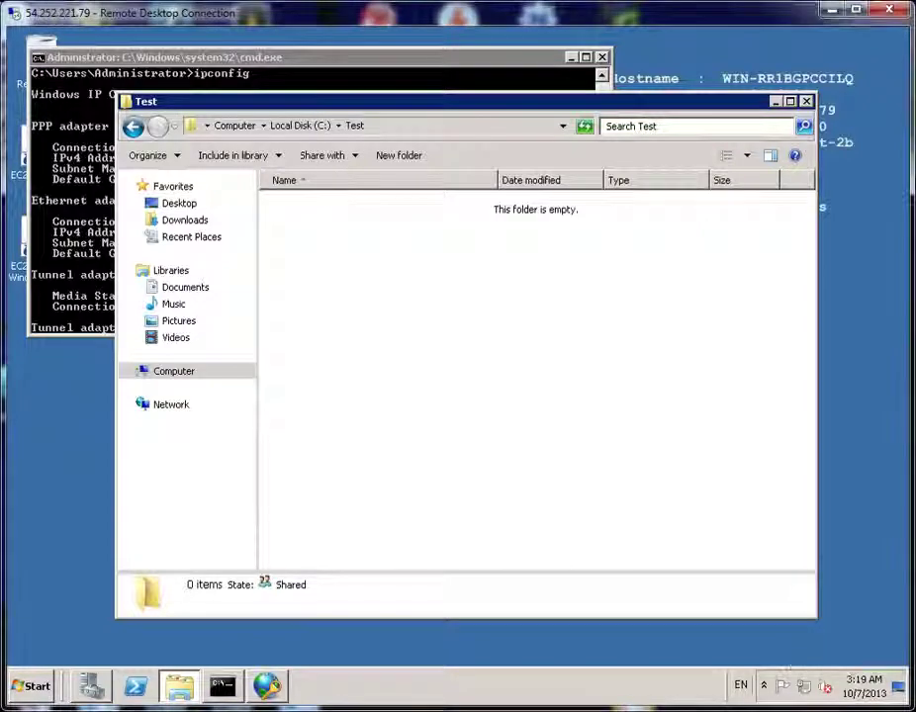
pyautogui.moveTo(915, 178); pyautogui.dragTo(395, 126)
pyautogui.moveTo(246, 641); pyautogui.dragTo(467, 469)
pyautogui.click(575, 552)
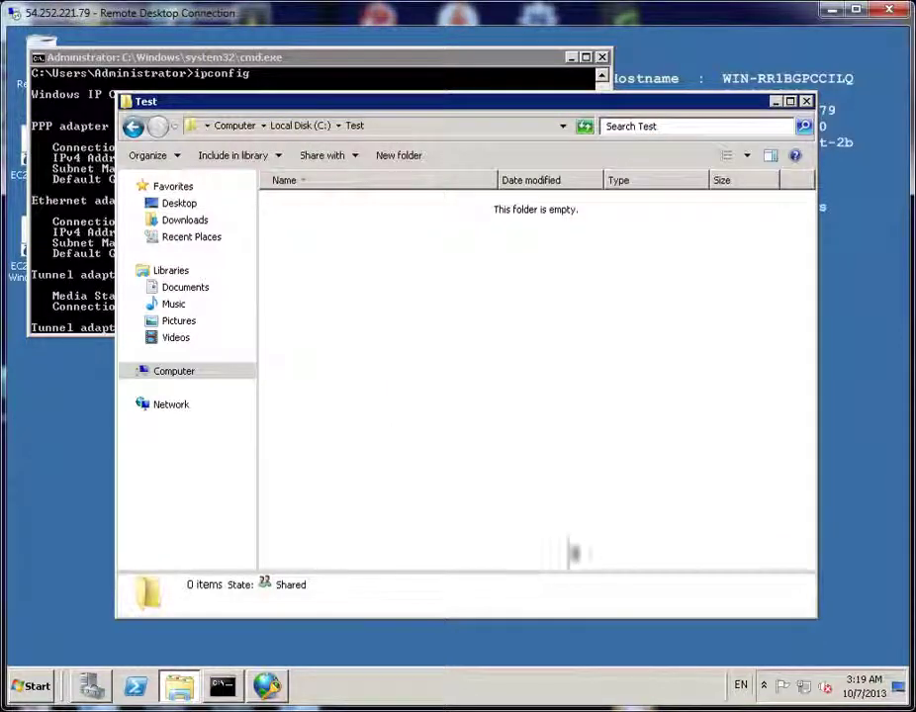
pyautogui.moveTo(811, 615); pyautogui.dragTo(473, 494)
pyautogui.hotkey('alt', 'Tab')
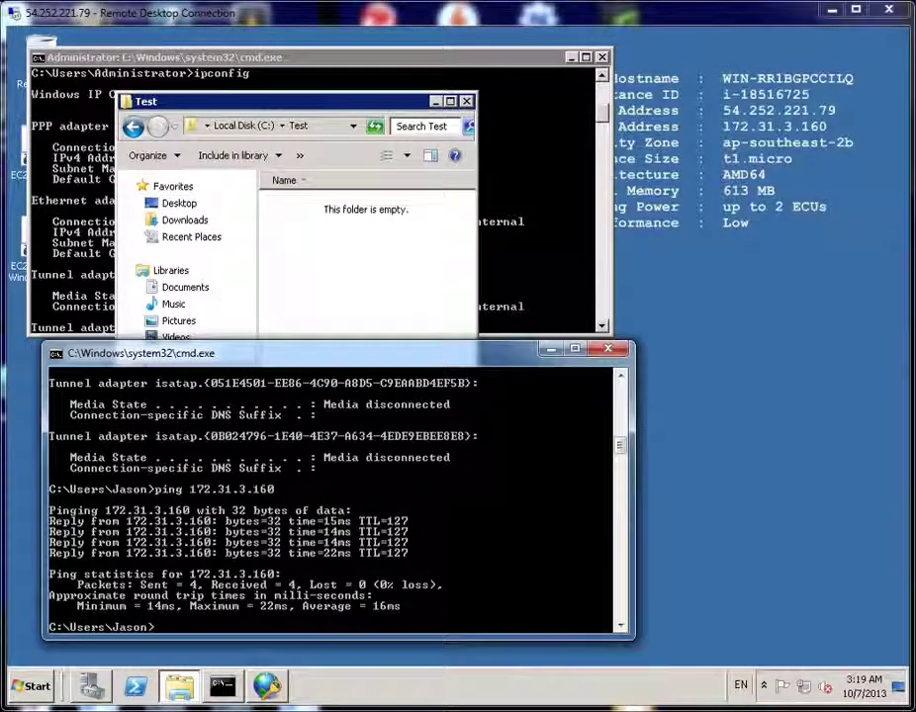
pyautogui.hotkey('alt', 'Tab')
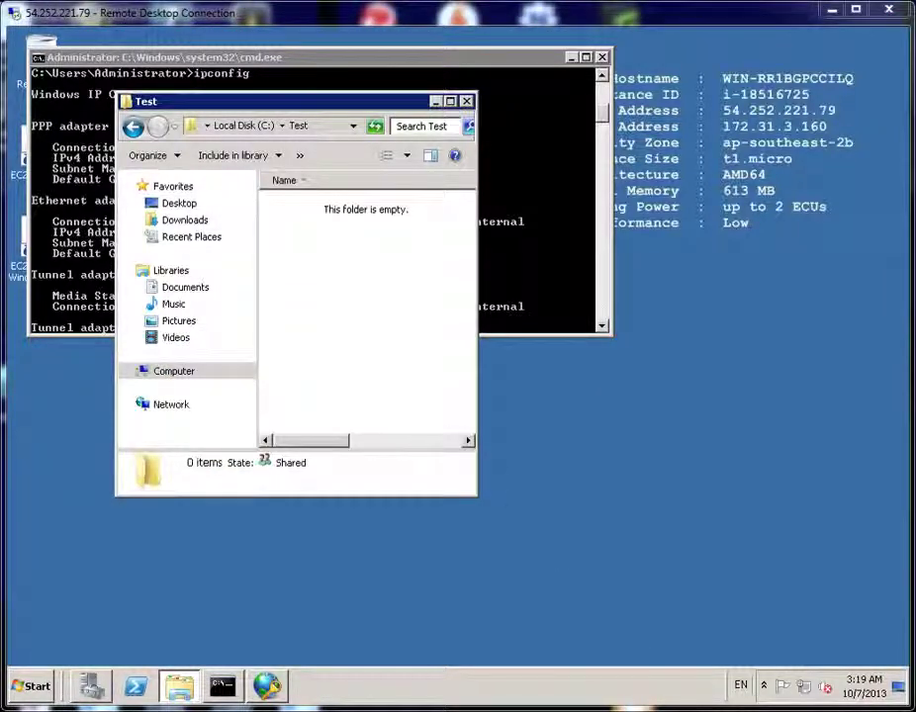
pyautogui.hotkey('alt', 'Tab')
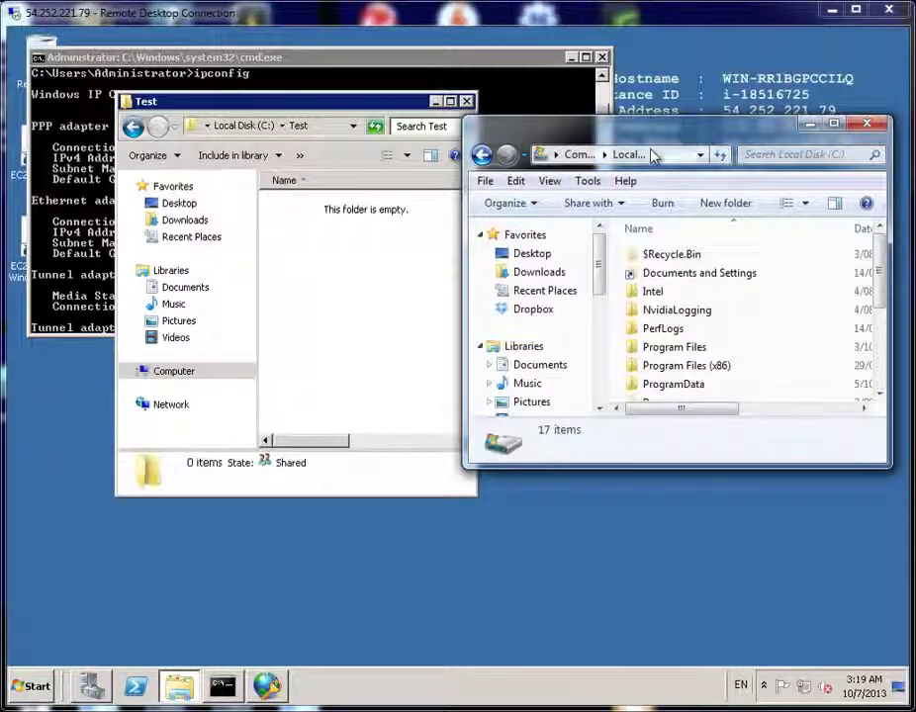
# From the client, browse to \\172.31.3.160 and open the shared Test folder
pyautogui.click(653, 155)
pyautogui.click(653, 154)
pyautogui.click(570, 156)
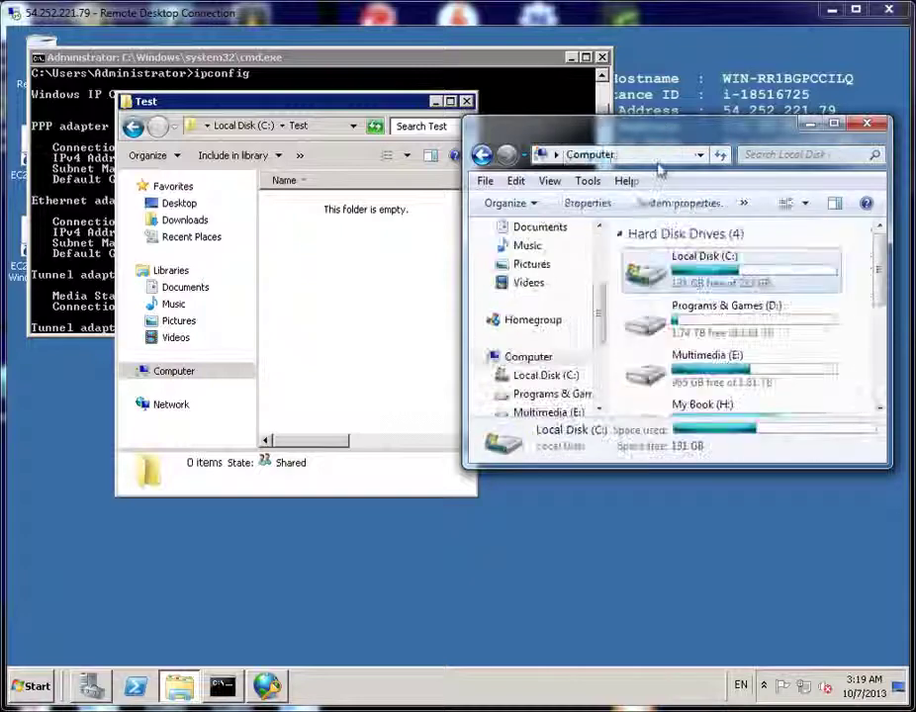
pyautogui.click(664, 154)
pyautogui.write('\\172.31.3.160')
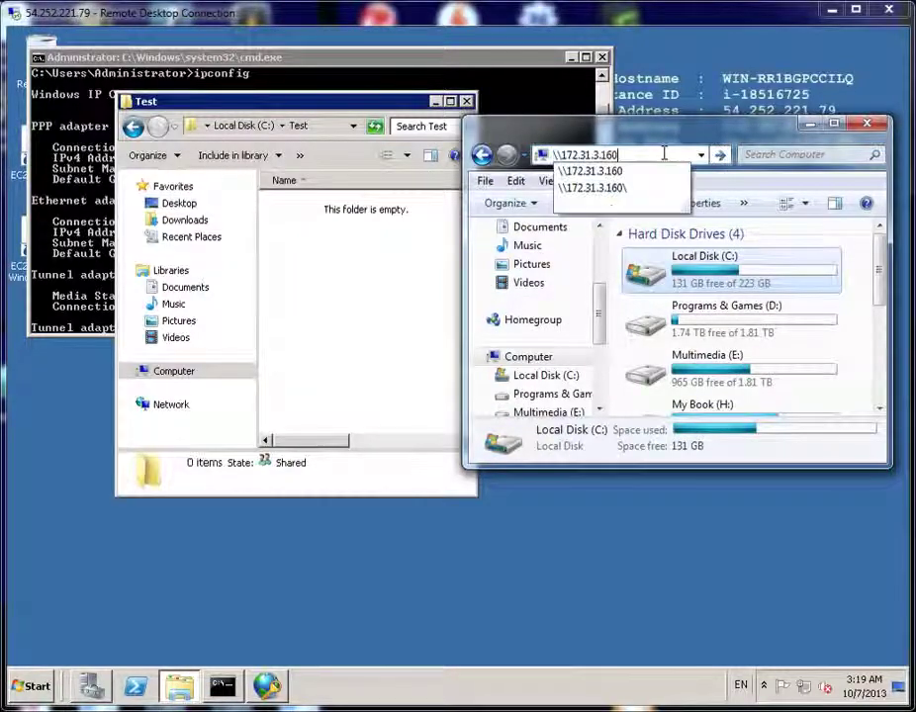
pyautogui.press('Return')
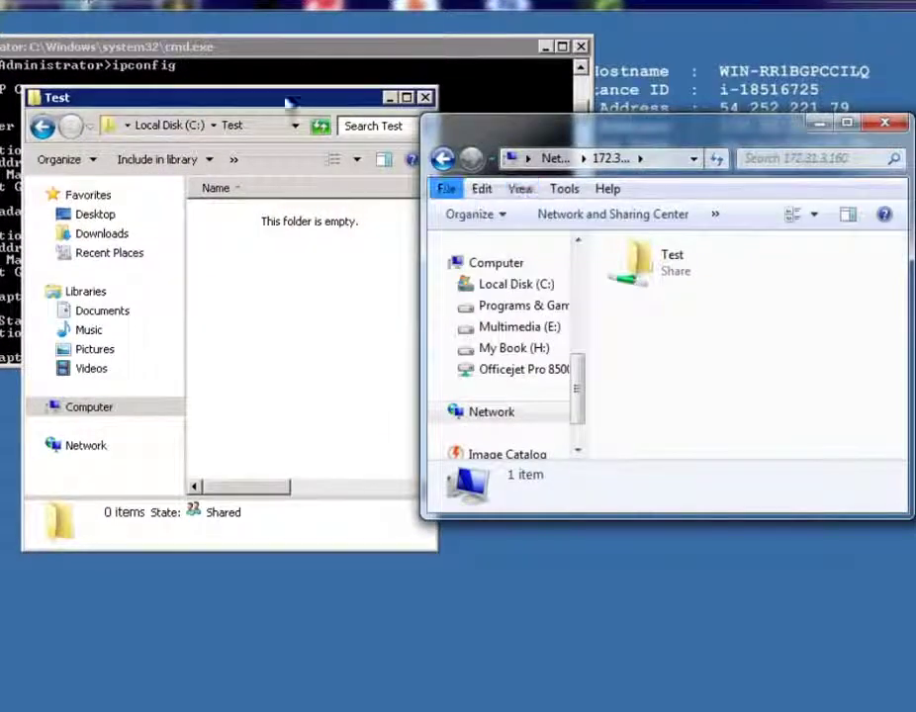
pyautogui.hotkey('alt', 'F4')
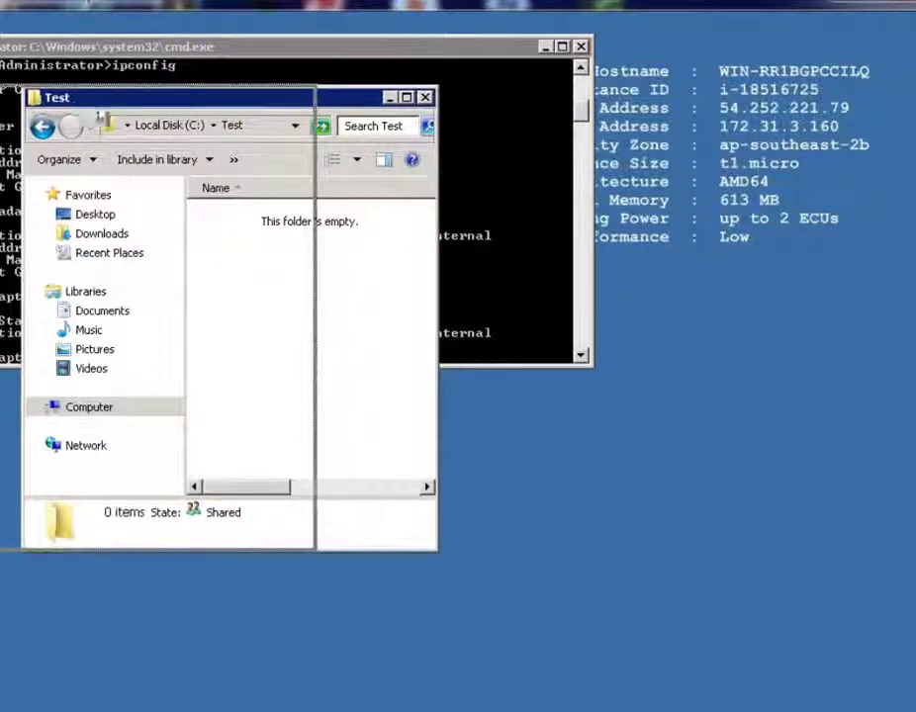
pyautogui.hotkey('alt', 'Tab')
pyautogui.moveTo(576, 511)
pyautogui.click(627, 423)
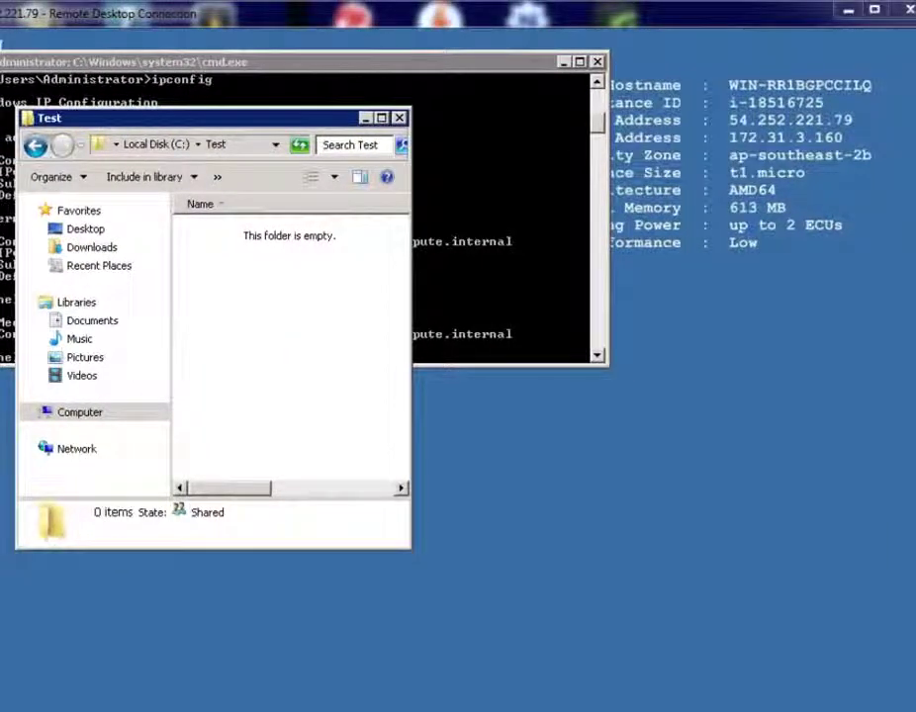
pyautogui.hotkey('alt', 'Tab')
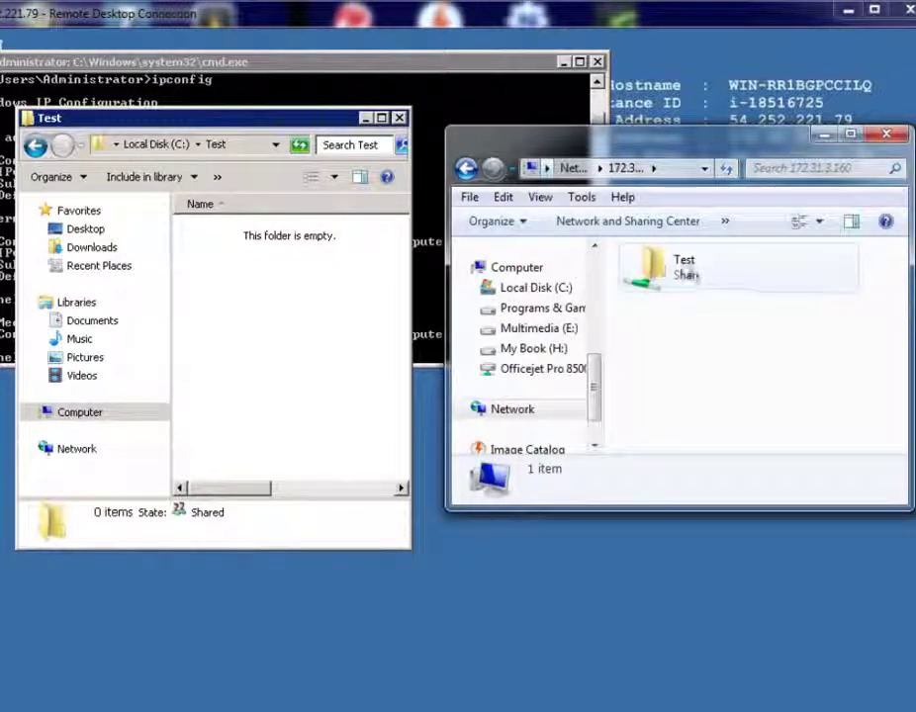
pyautogui.doubleClick(665, 273)
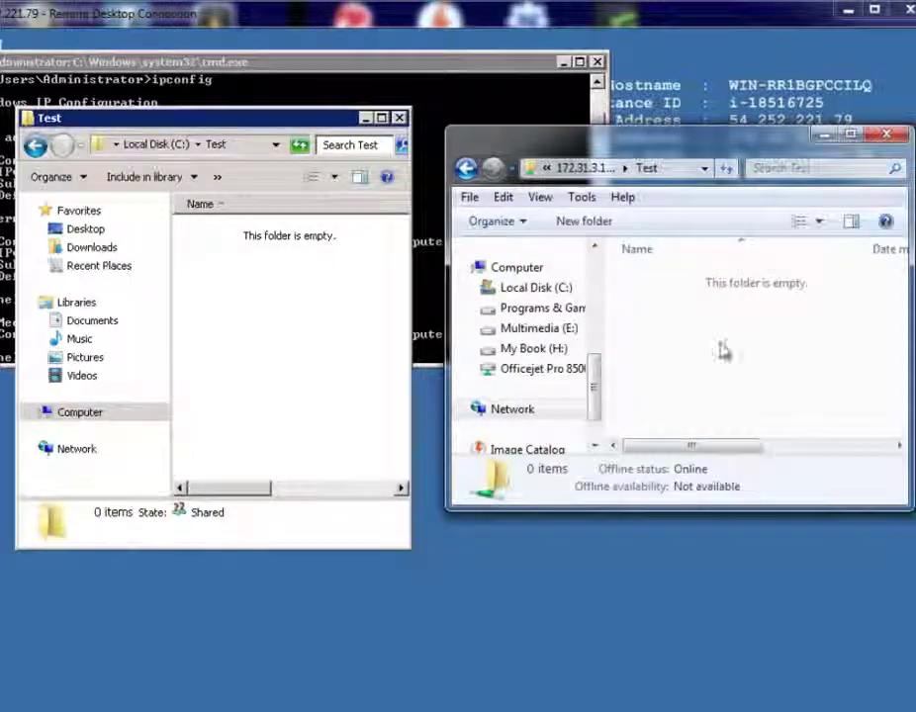
# Create New Text Document.txt in the Test share from the client
pyautogui.rightClick(725, 352)
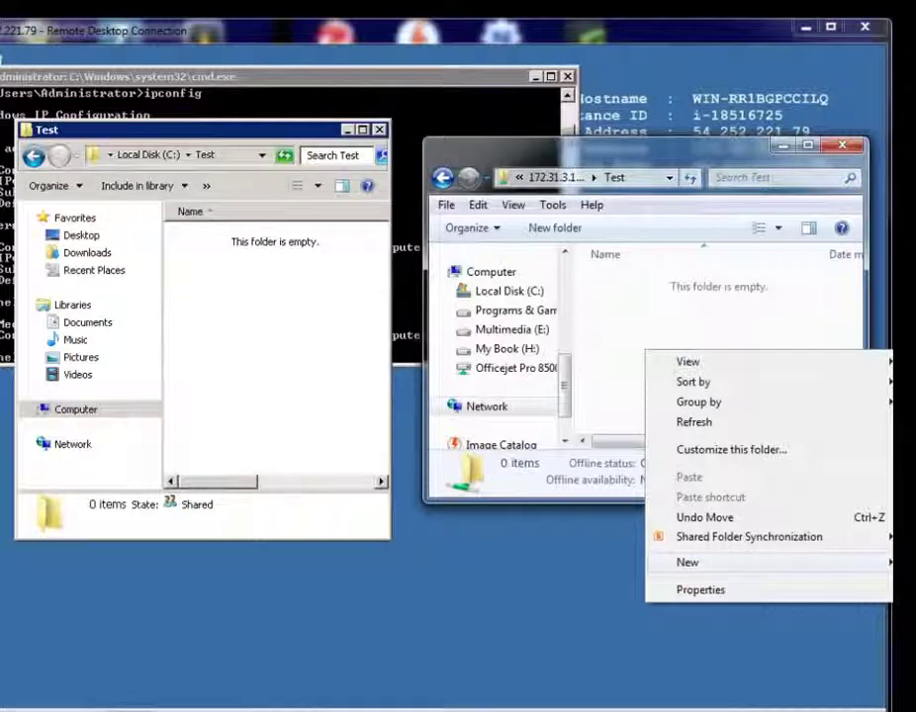
pyautogui.click(912, 594)
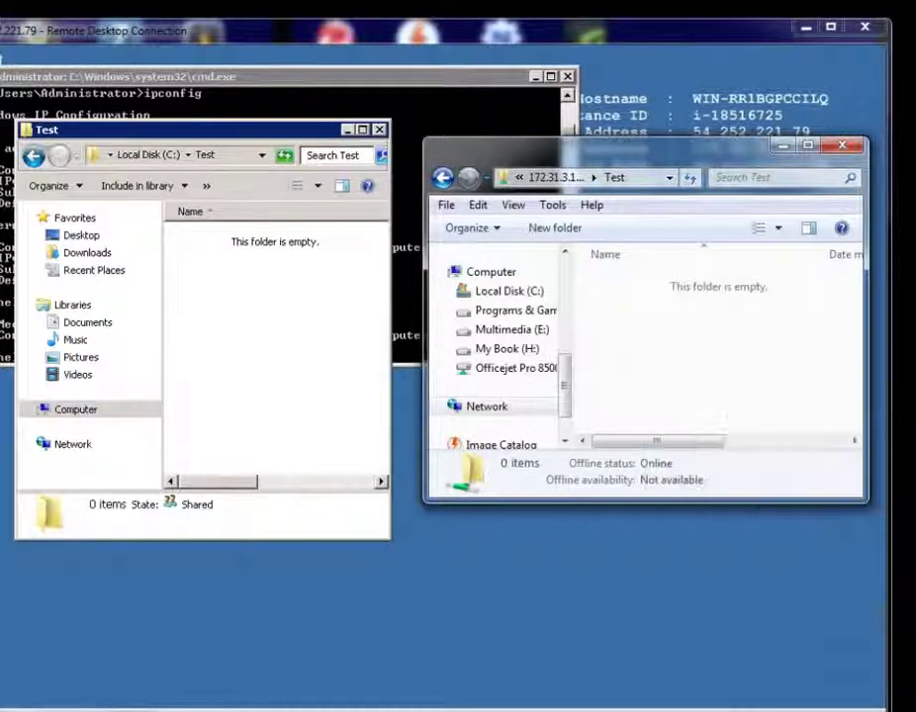
pyautogui.click(721, 374)
pyautogui.click(757, 392)
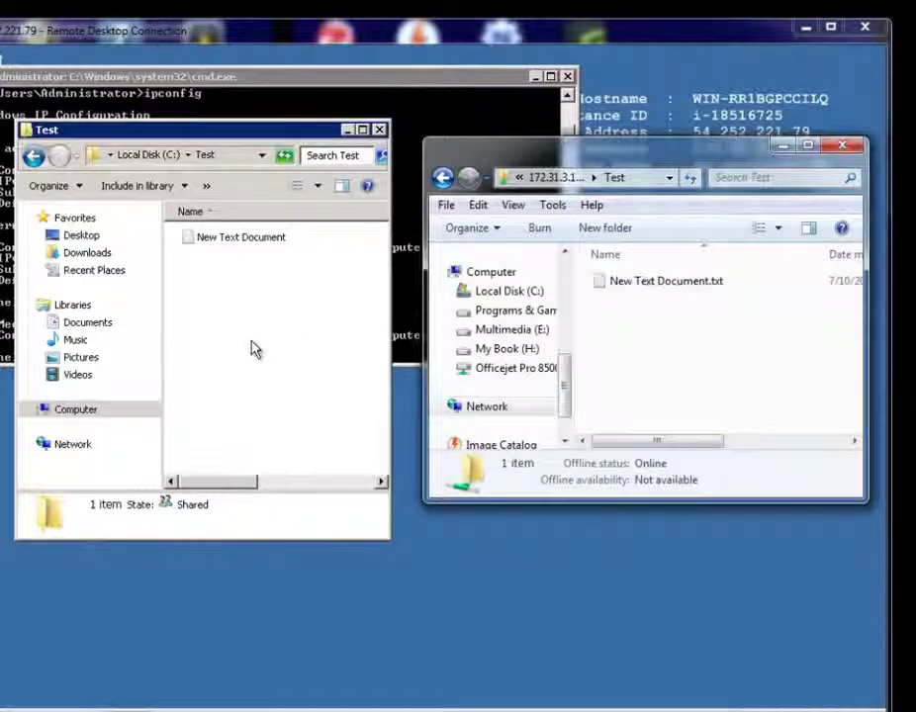
# Open the file on the server, type 'gsdgsdg', and save it
pyautogui.doubleClick(217, 242)
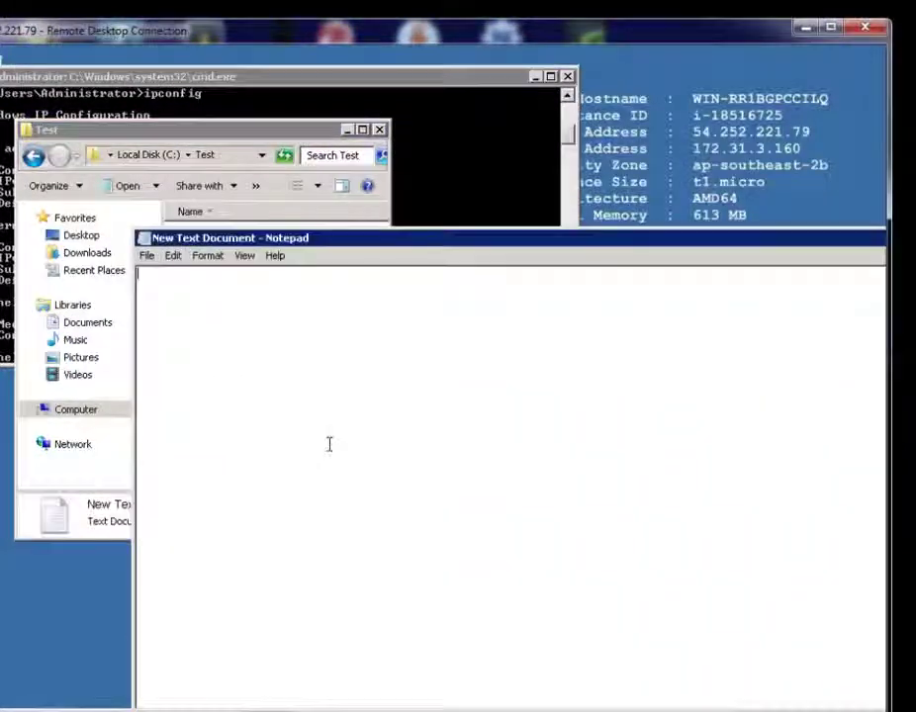
pyautogui.write('gsdgsdg')
pyautogui.moveTo(551, 249); pyautogui.dragTo(309, 243)
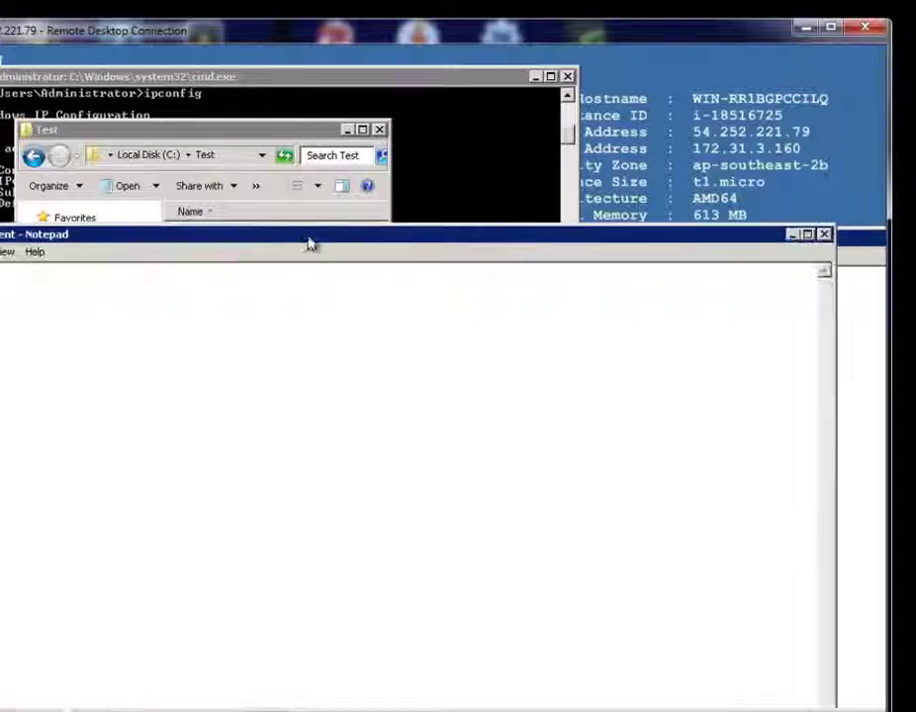
pyautogui.click(823, 235)
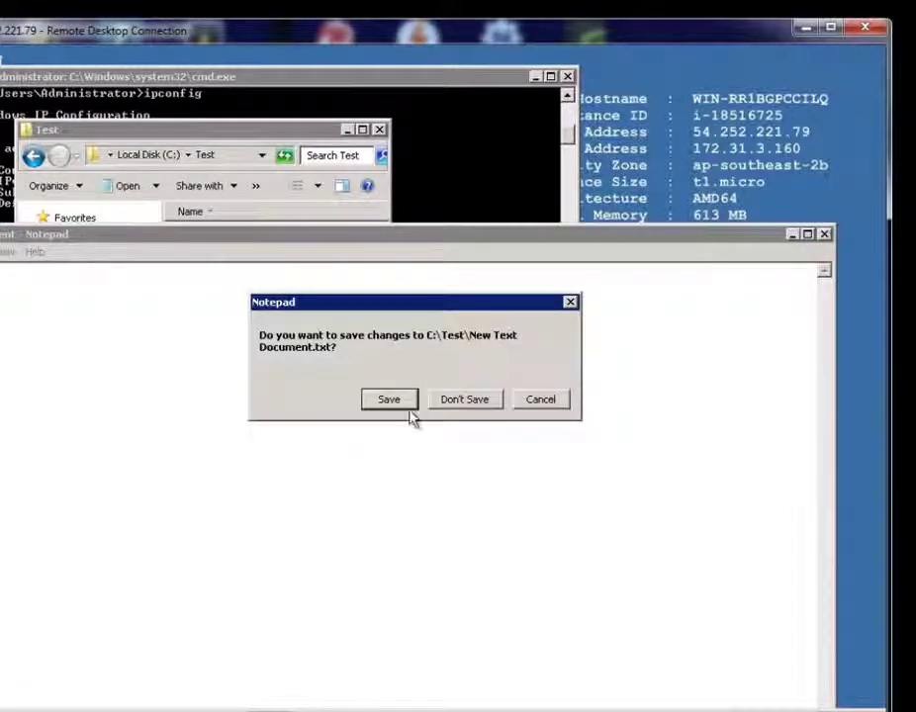
pyautogui.click(396, 398)
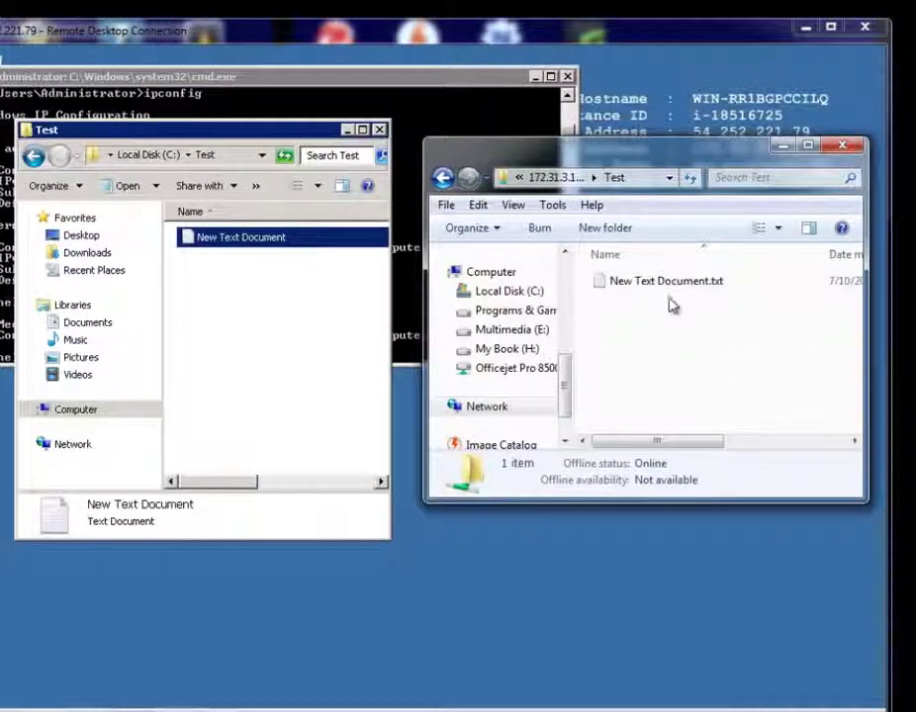
# Open the text file from the client's share to confirm the 'gsdgsdg' text synced
pyautogui.click(677, 284)
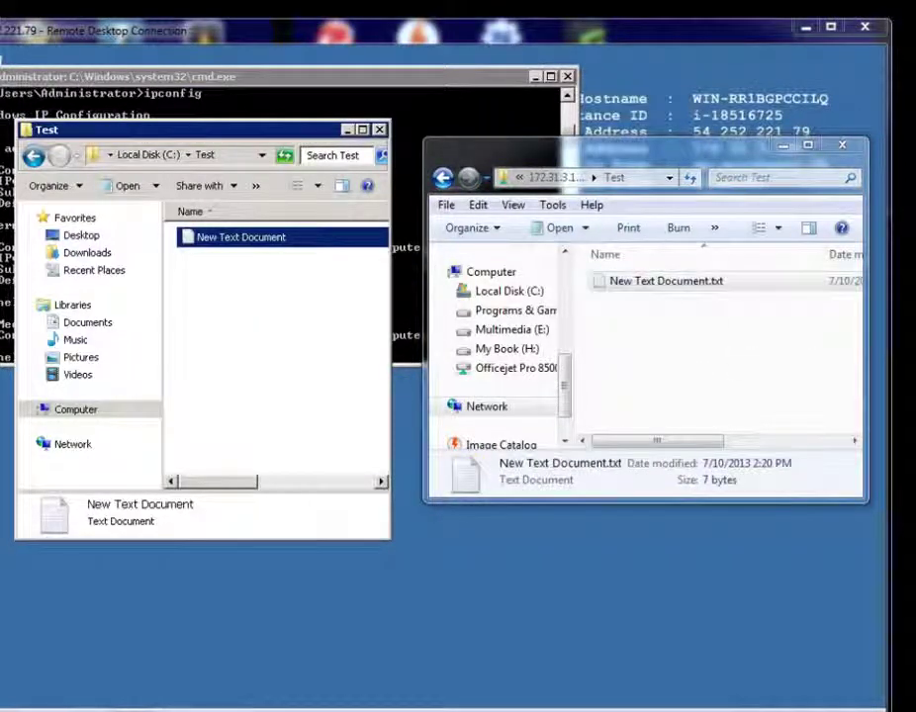
pyautogui.press('Return')
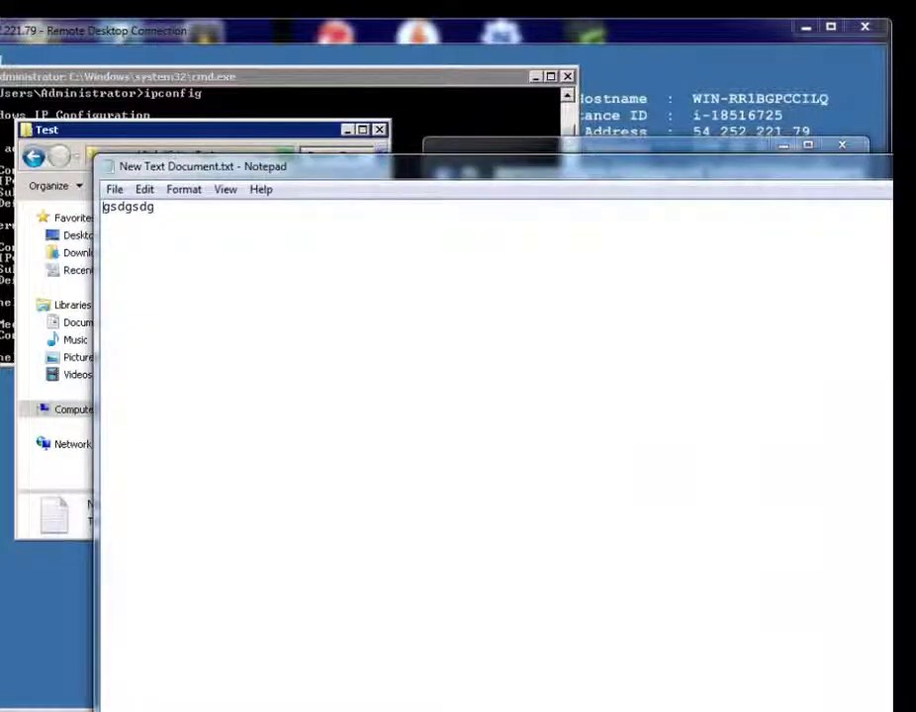
pyautogui.moveTo(890, 709); pyautogui.dragTo(644, 527)
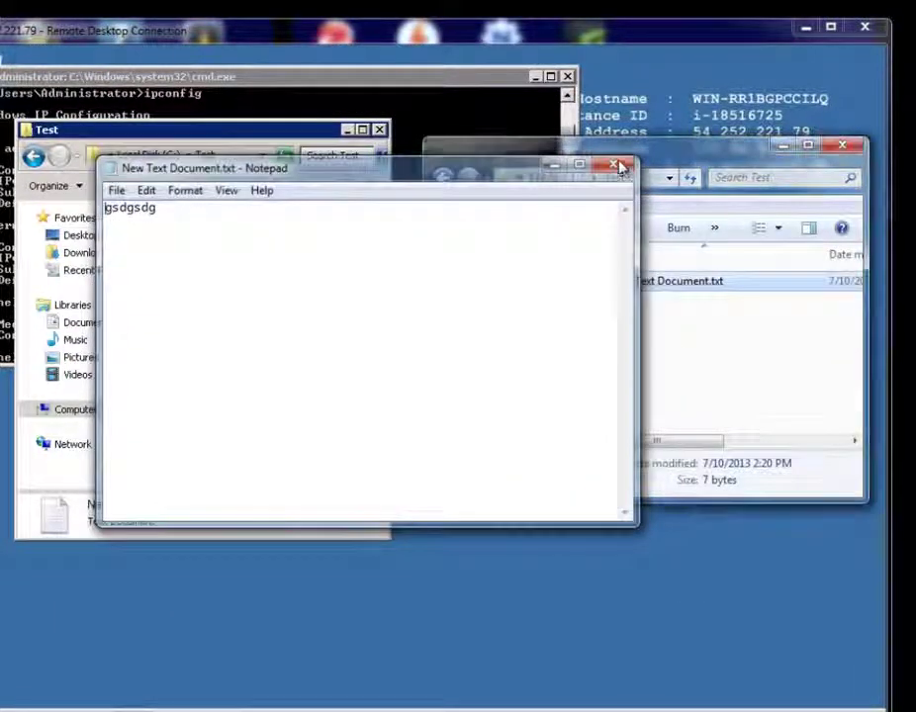
pyautogui.click(620, 166)
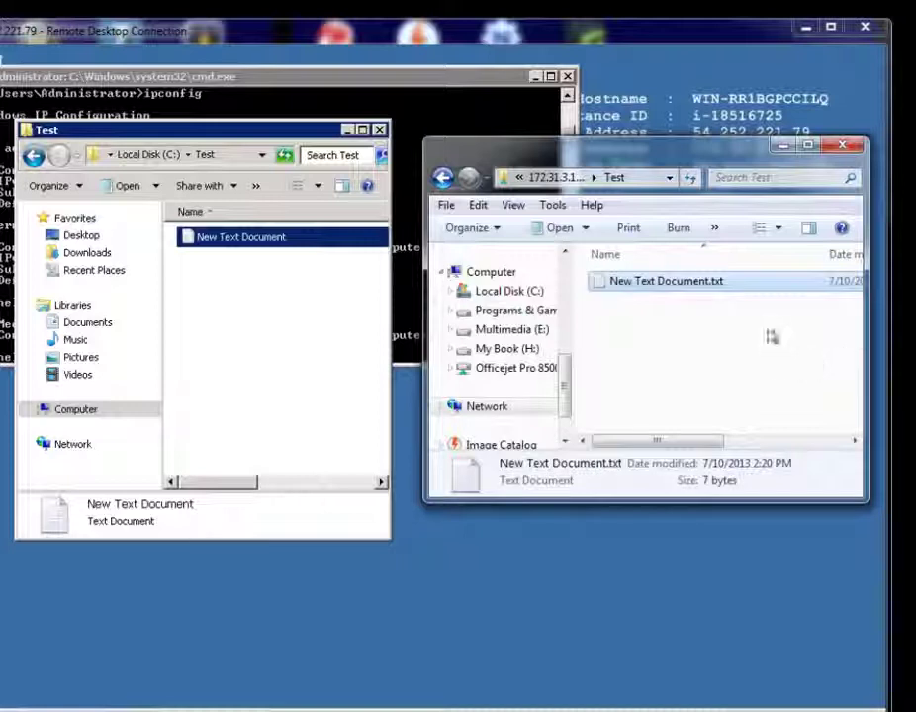